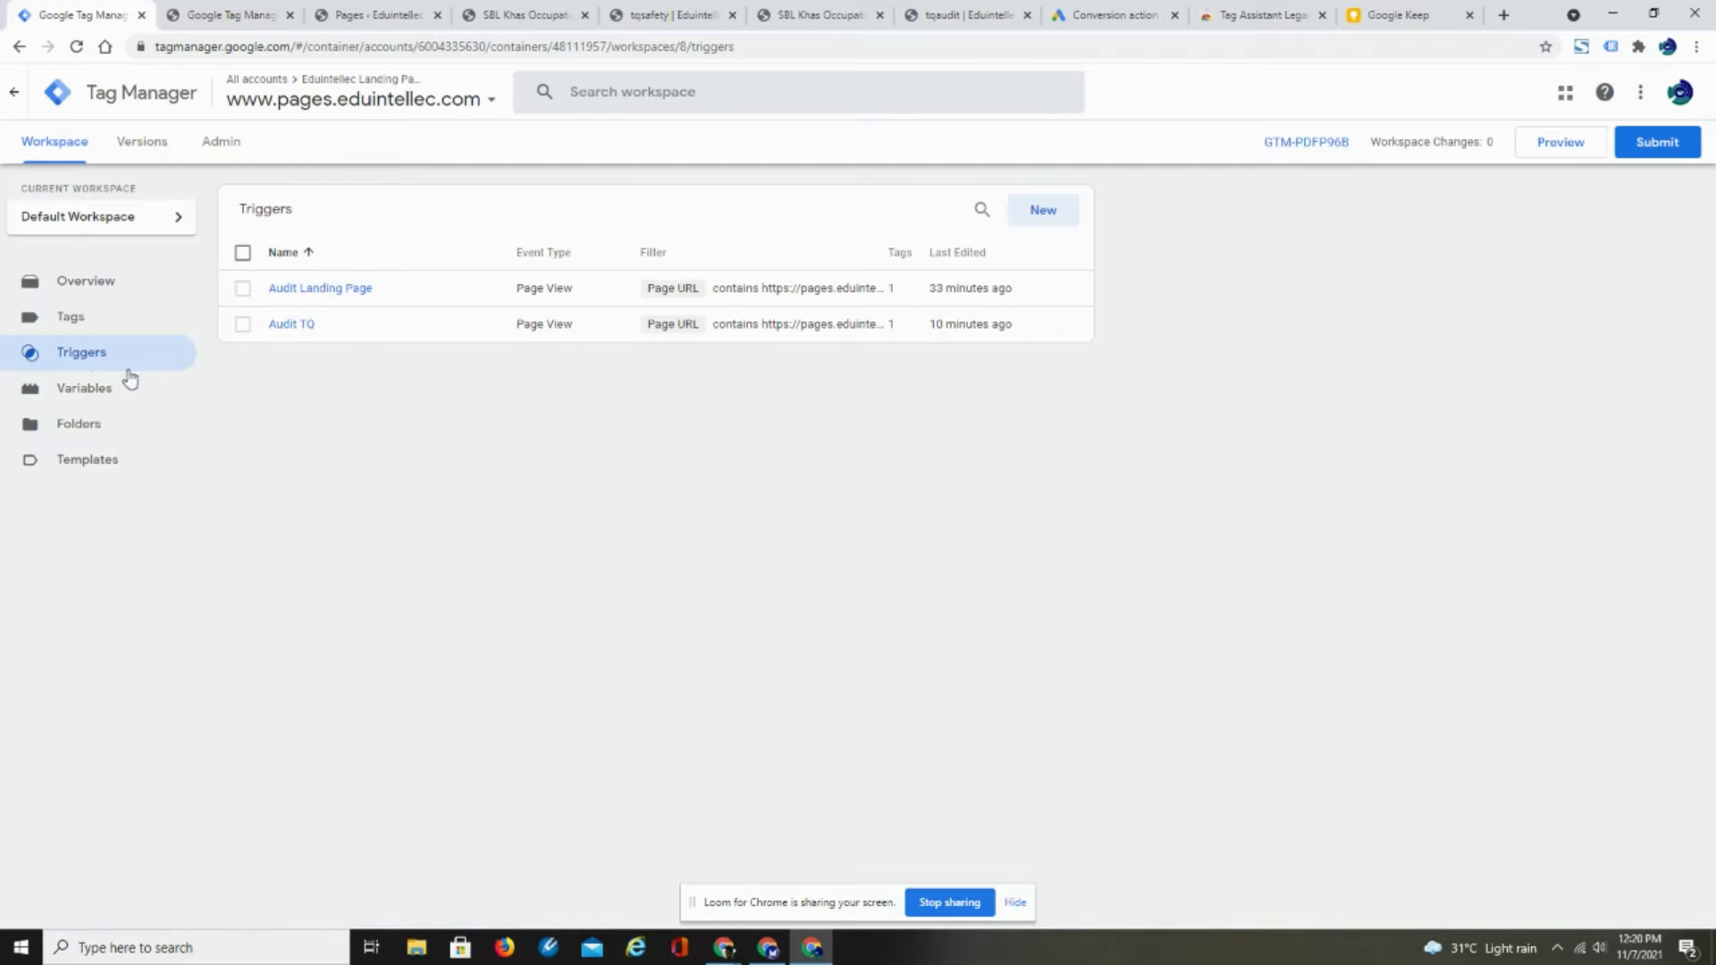
- Create a new trigger and name it Safety TQ
left_click(1042, 212)
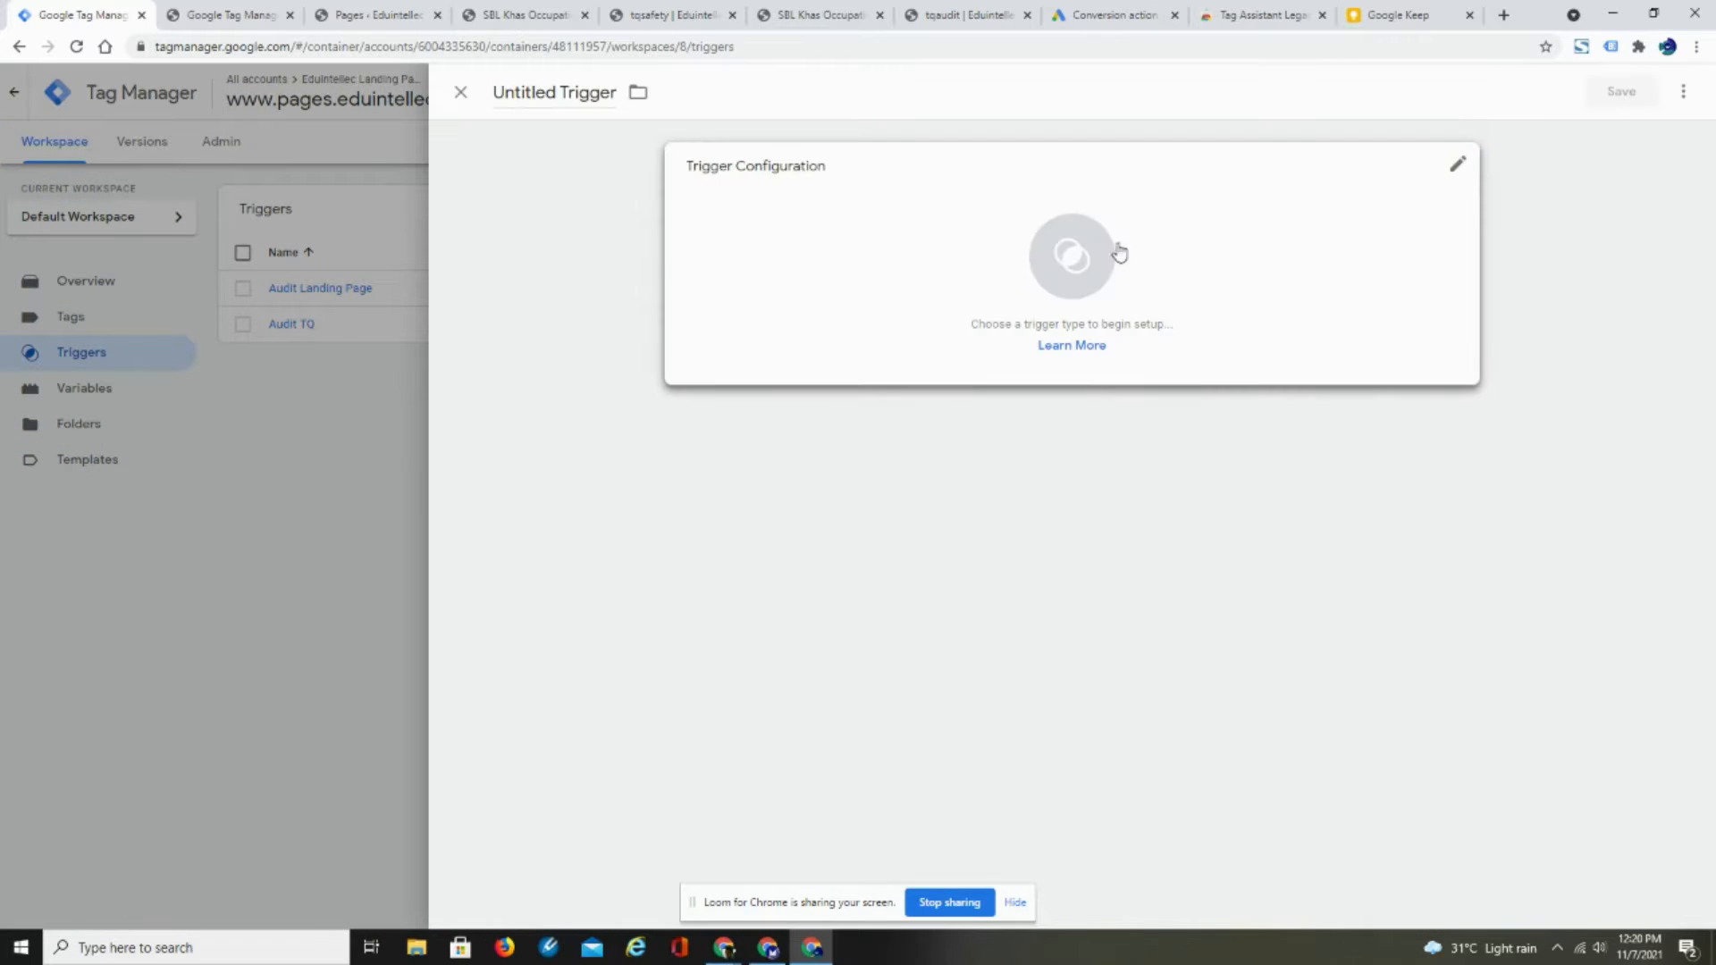
left_click(498, 93)
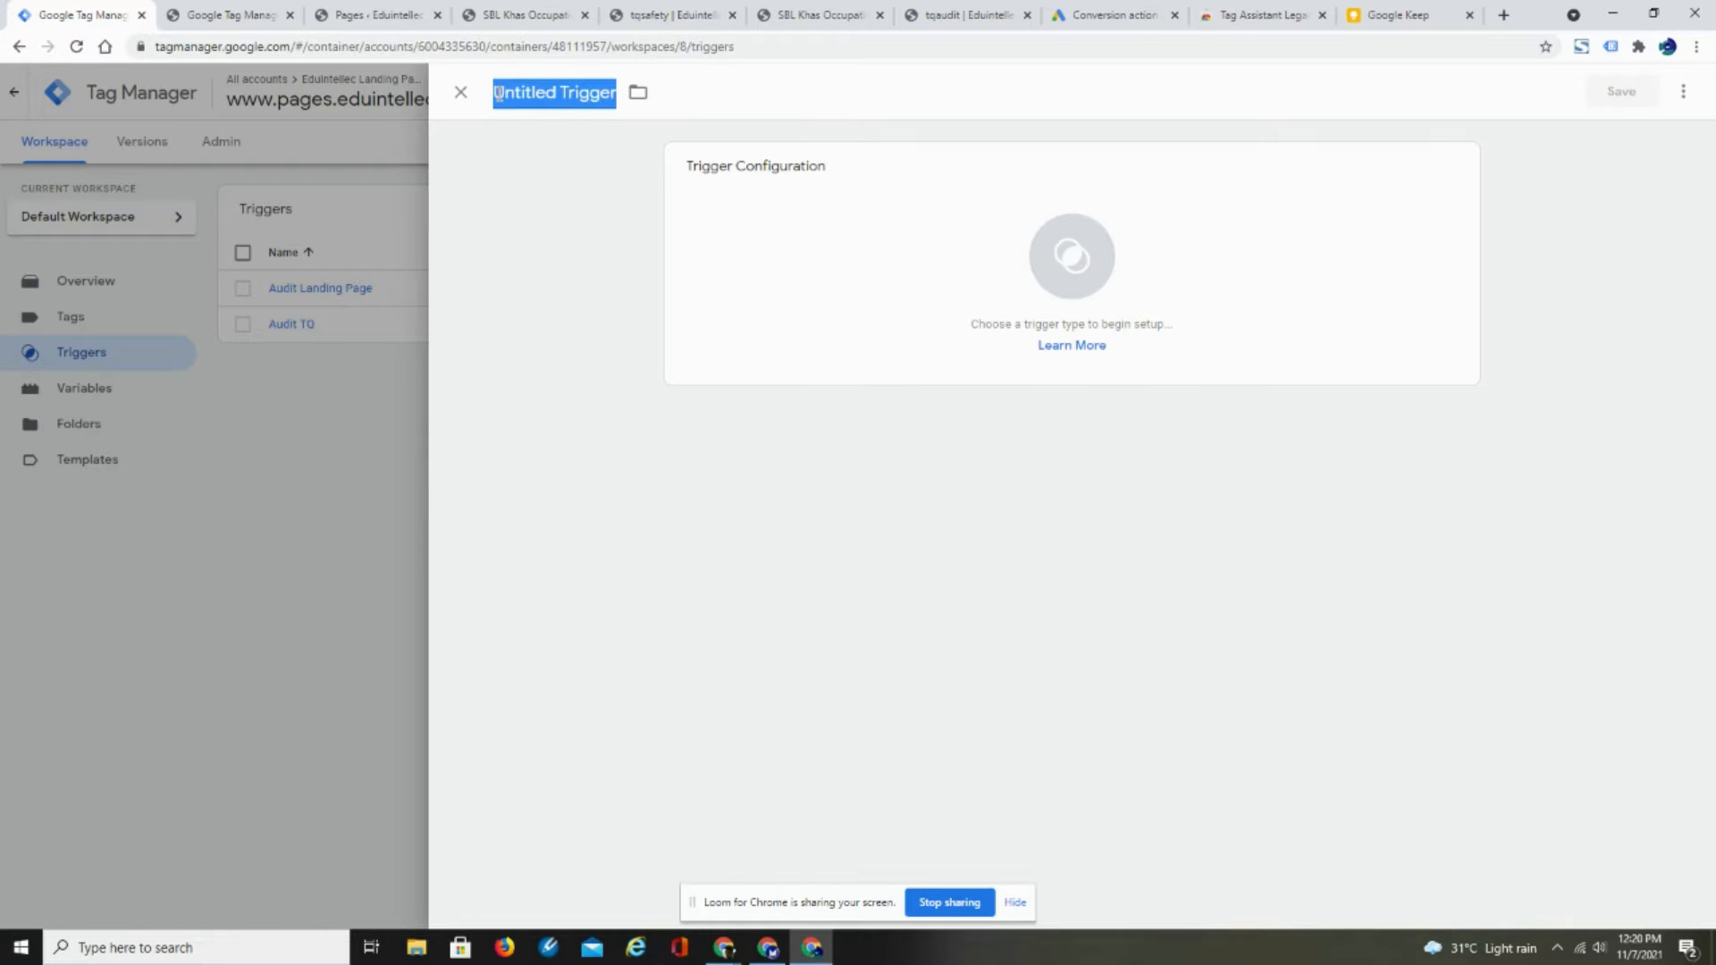
key("BackSpace")
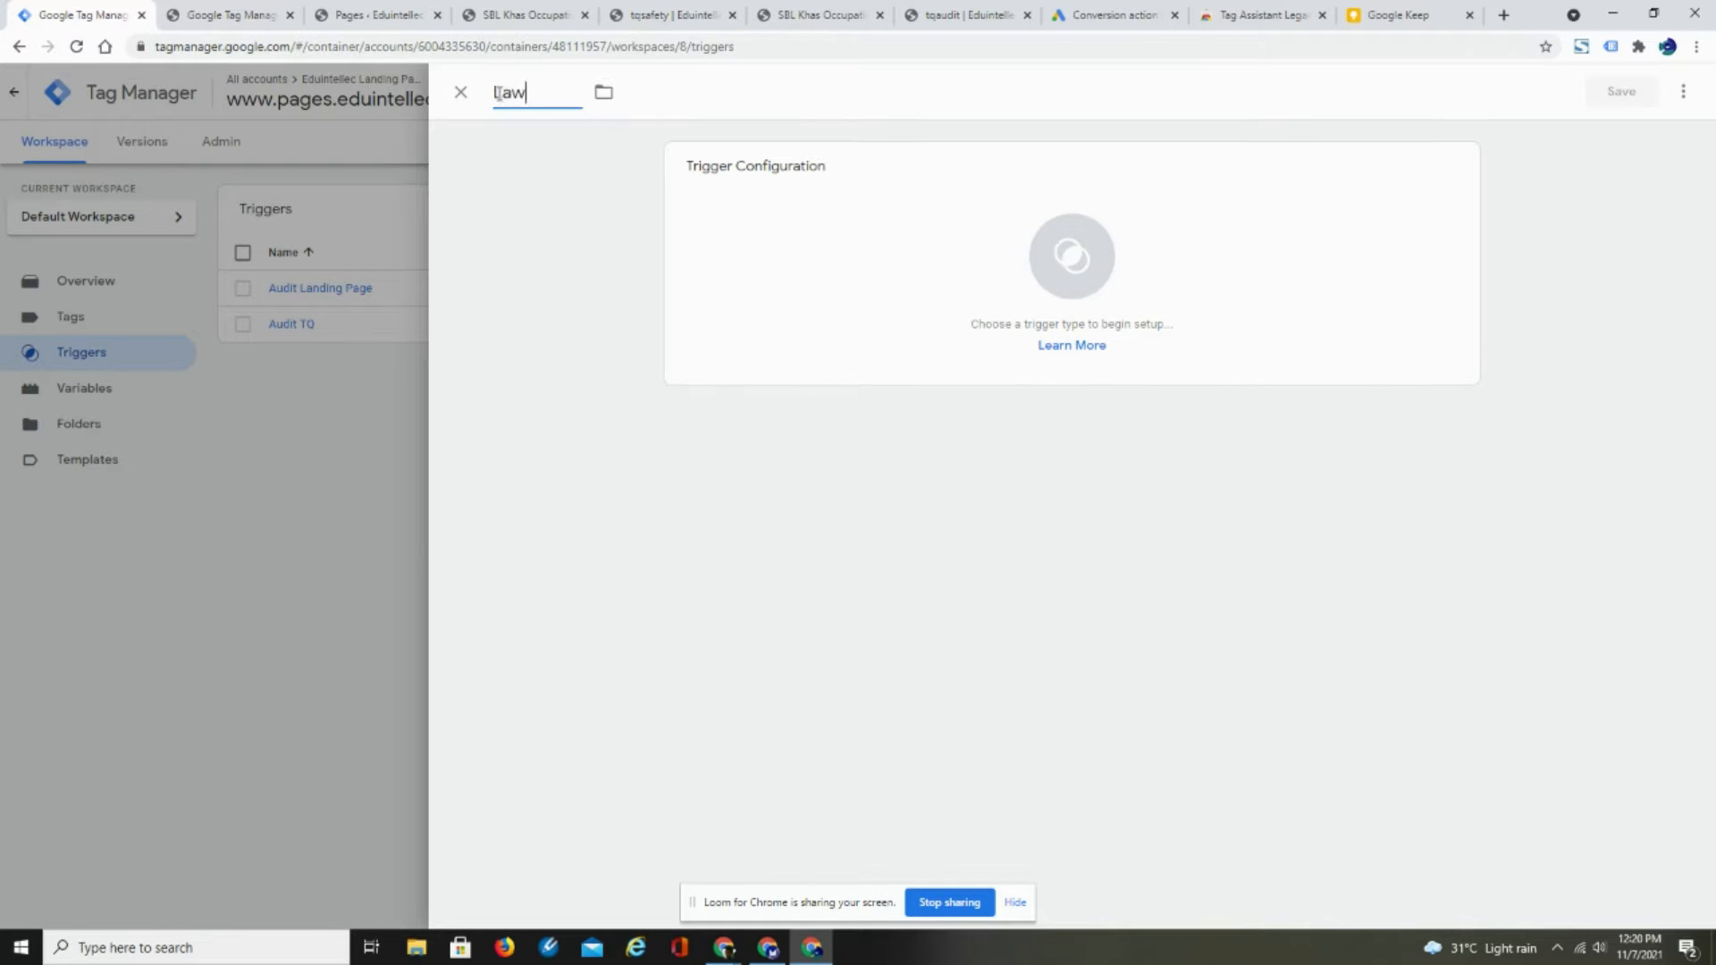
type("Law TQ")
left_click_drag(524, 92, 482, 83)
type("Safety TQ")
- Set the trigger type to Page View, firing on Some Page Views with a condition based on Page URL
left_click(1069, 269)
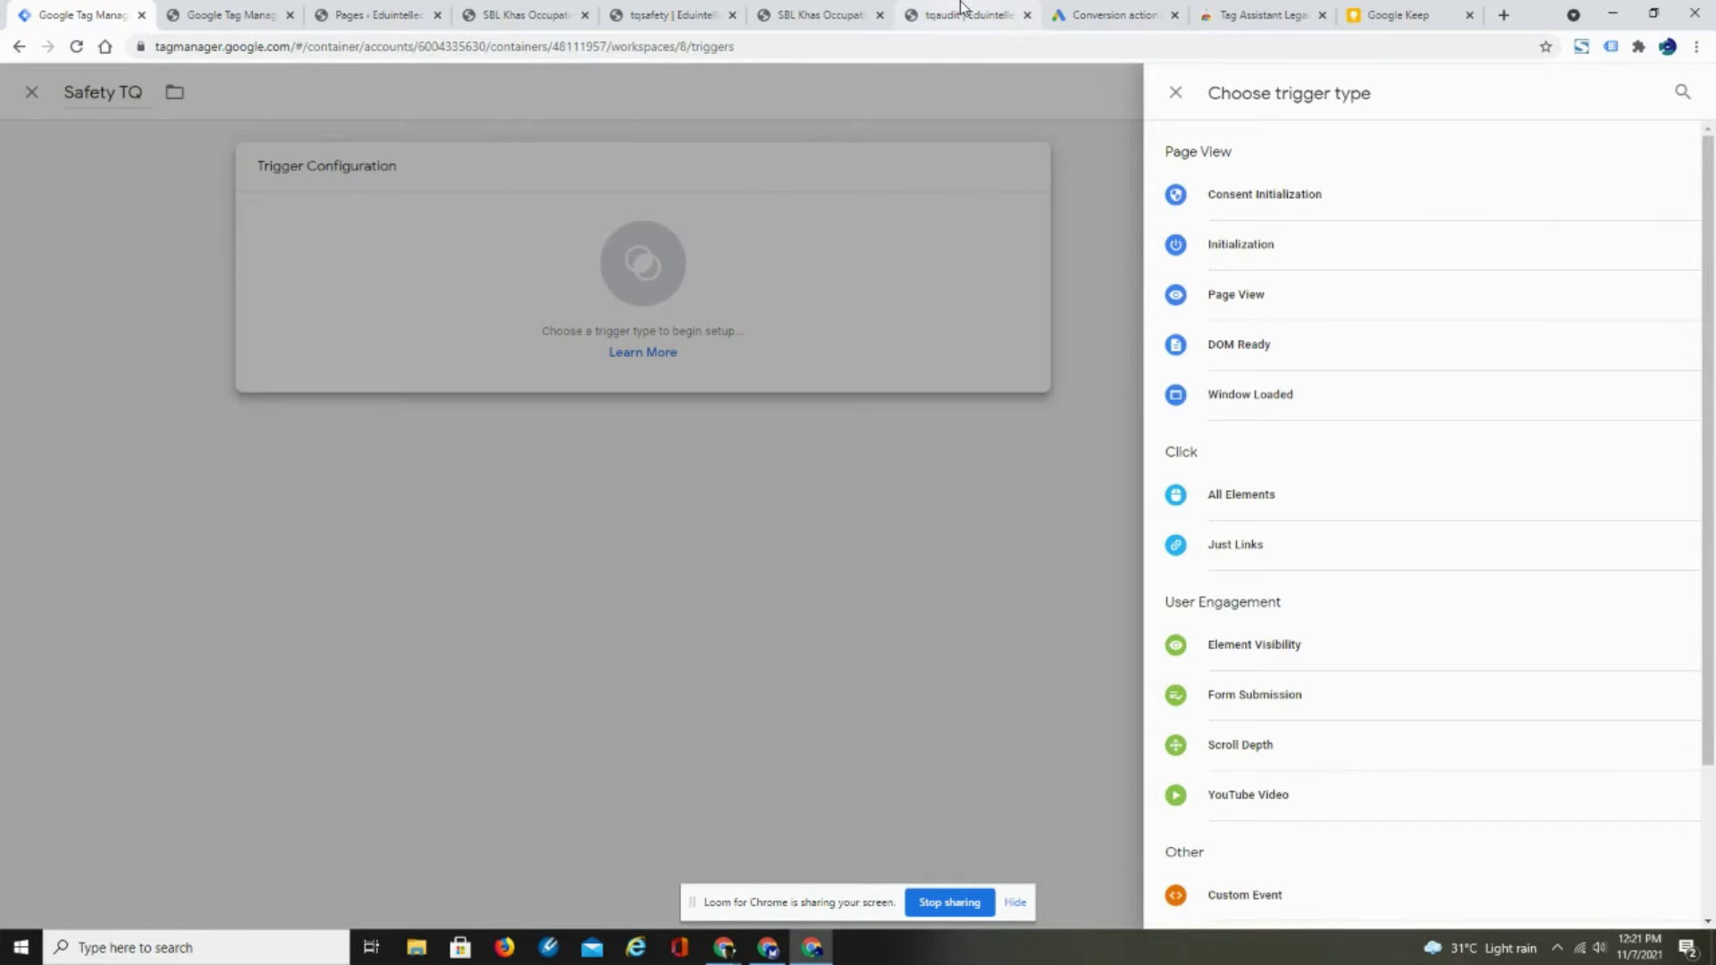
left_click(1238, 295)
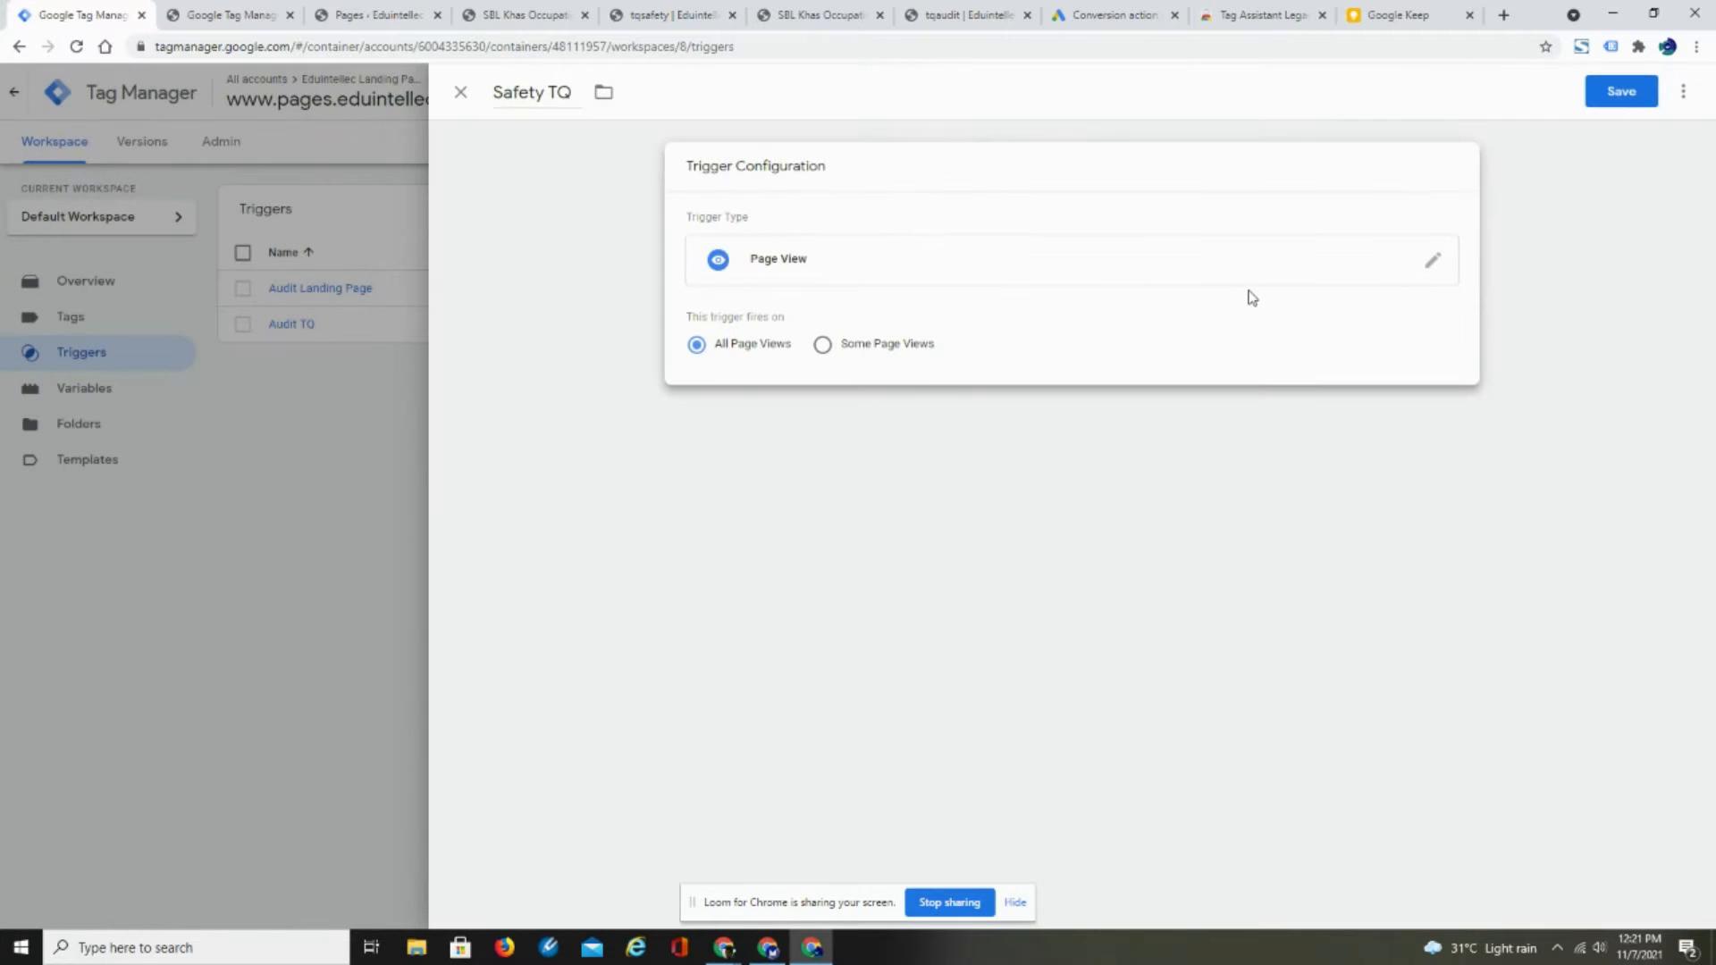
left_click(823, 345)
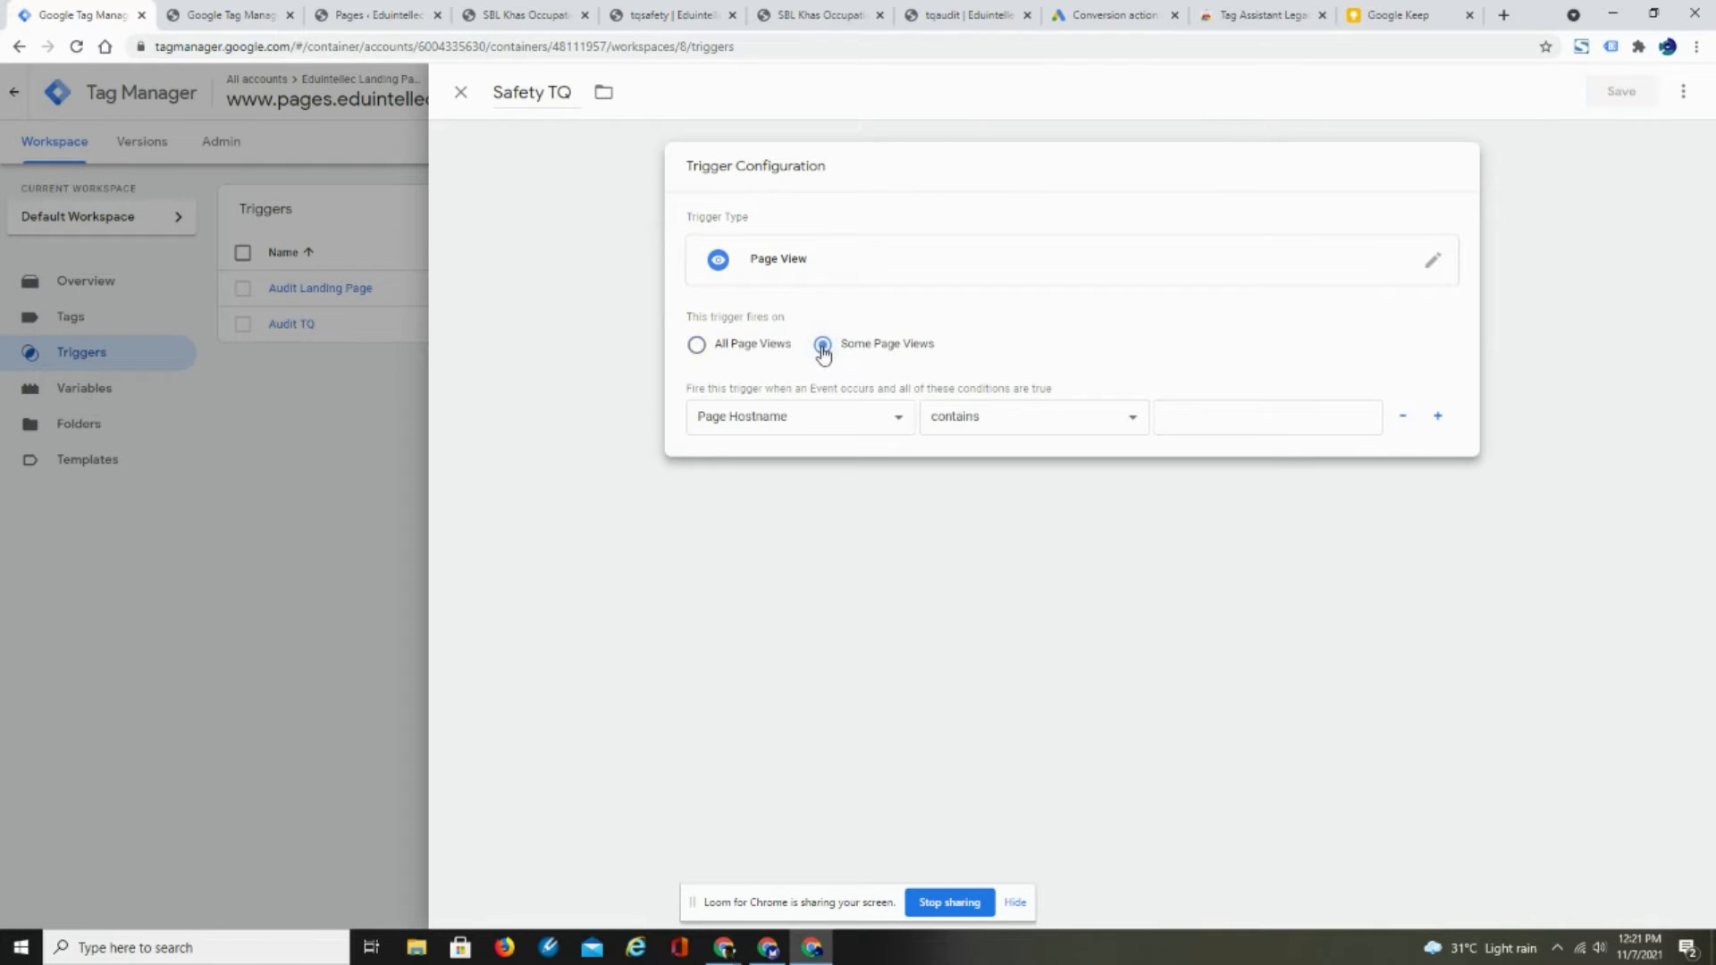
left_click(898, 418)
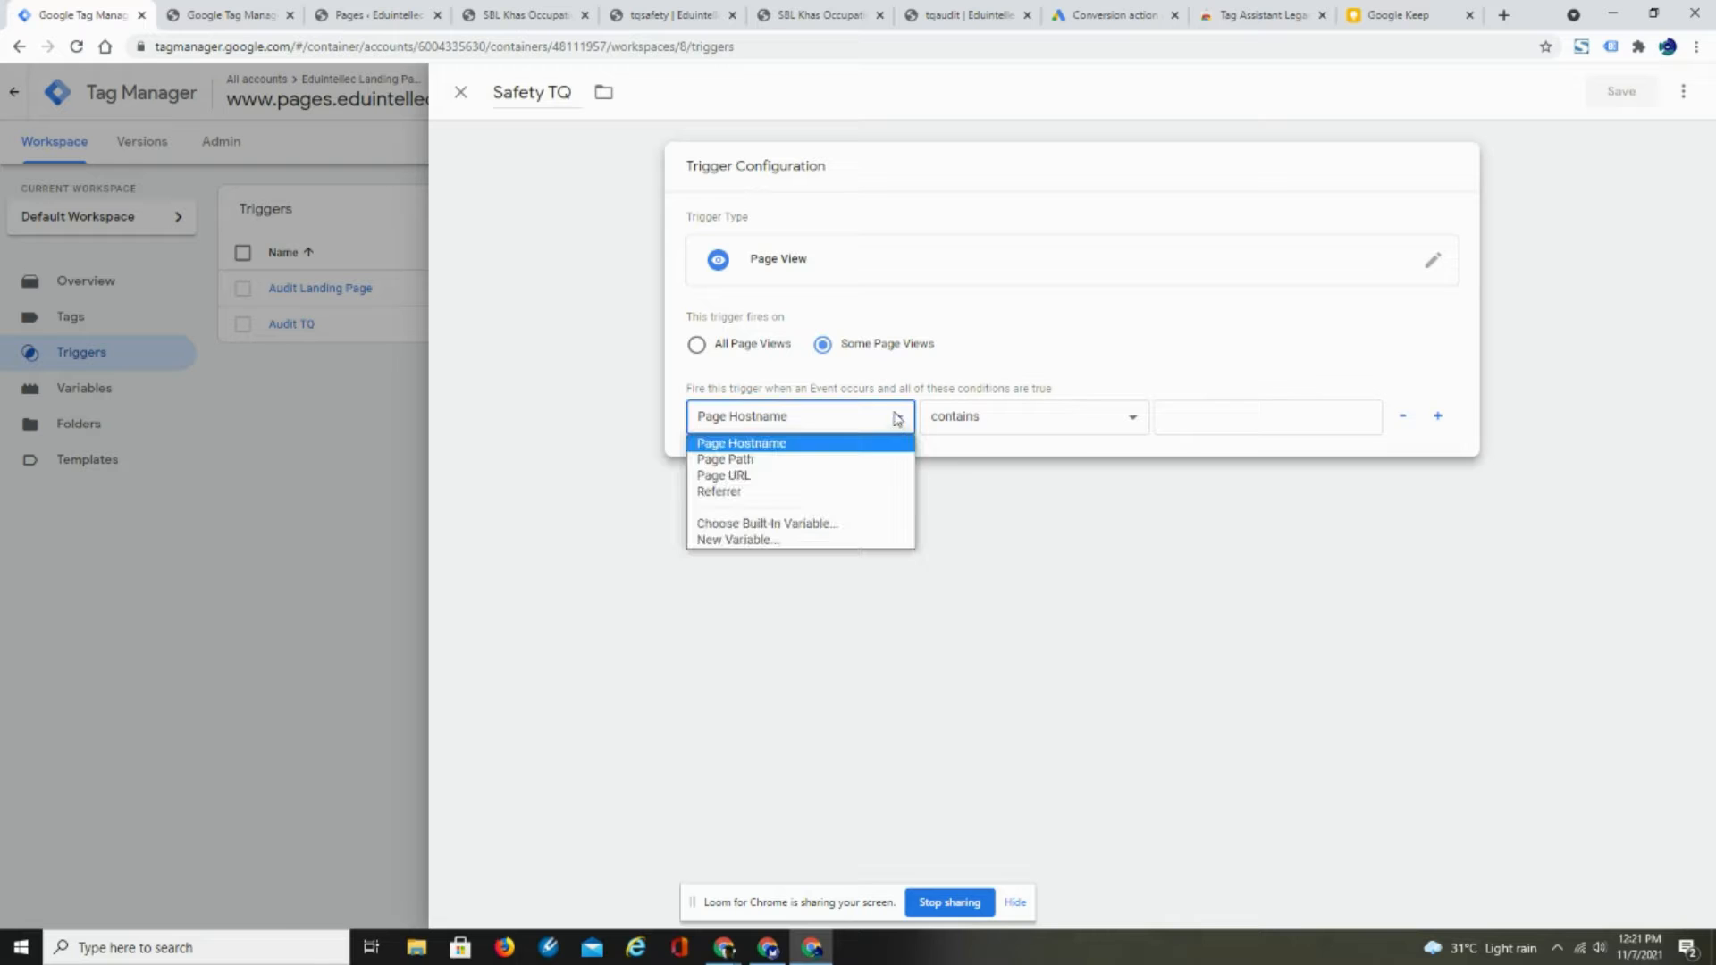
left_click(803, 478)
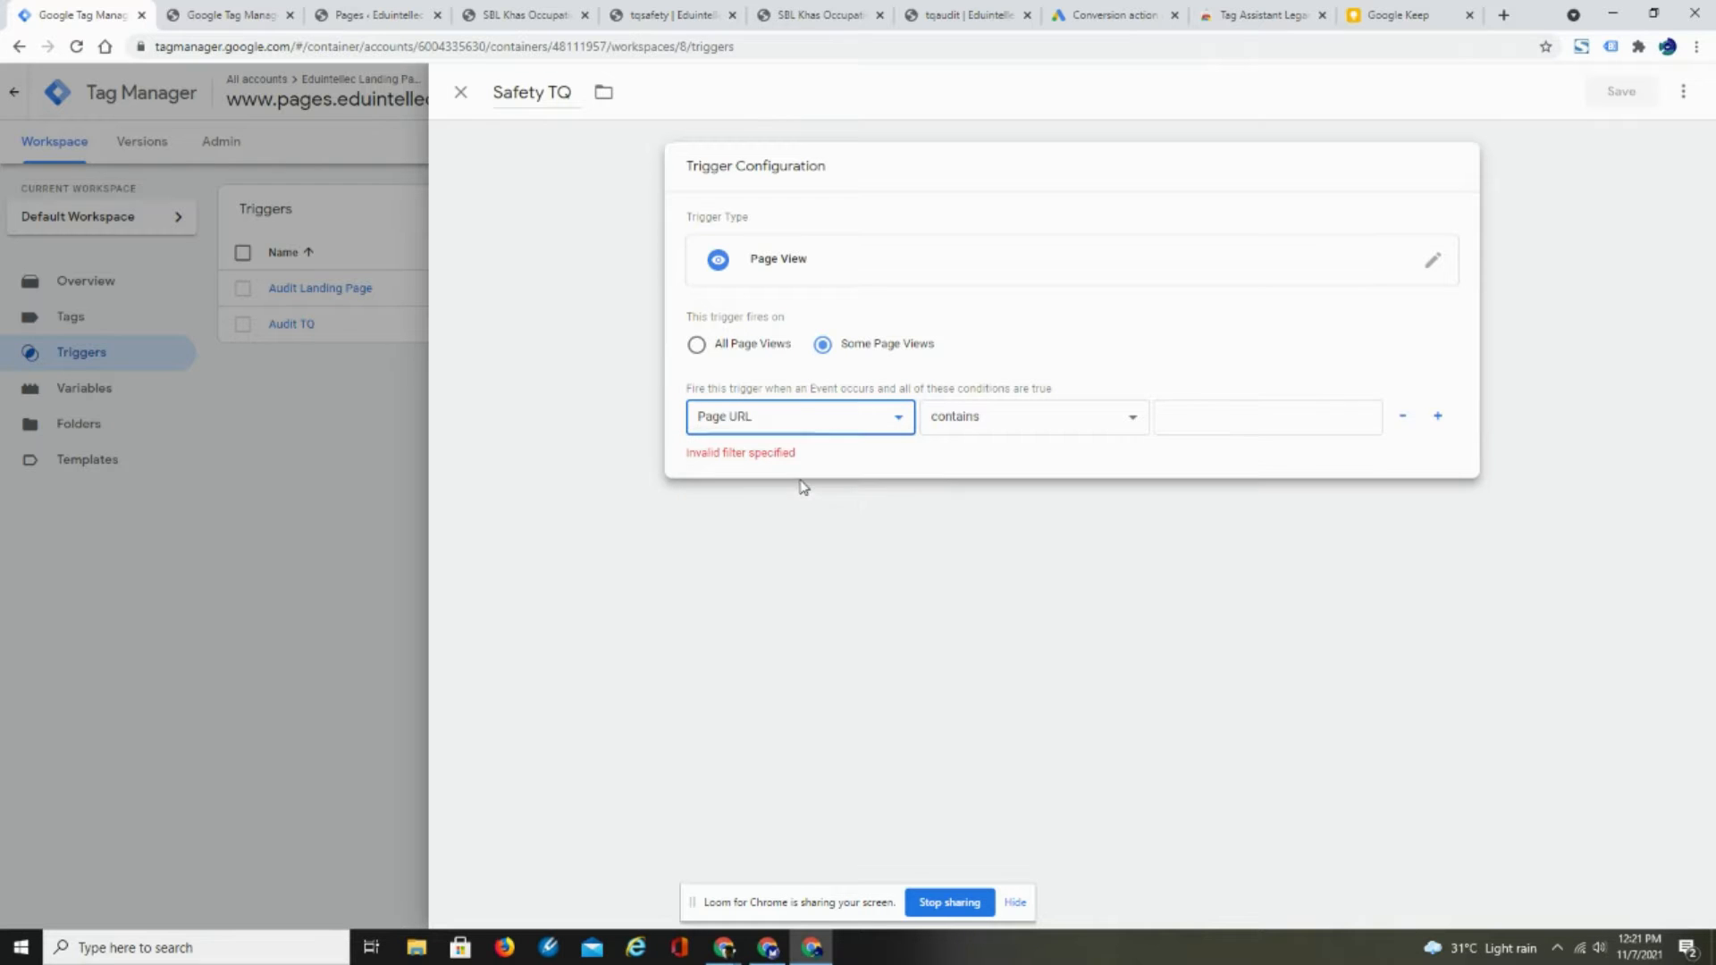
left_click(667, 21)
left_click(362, 47)
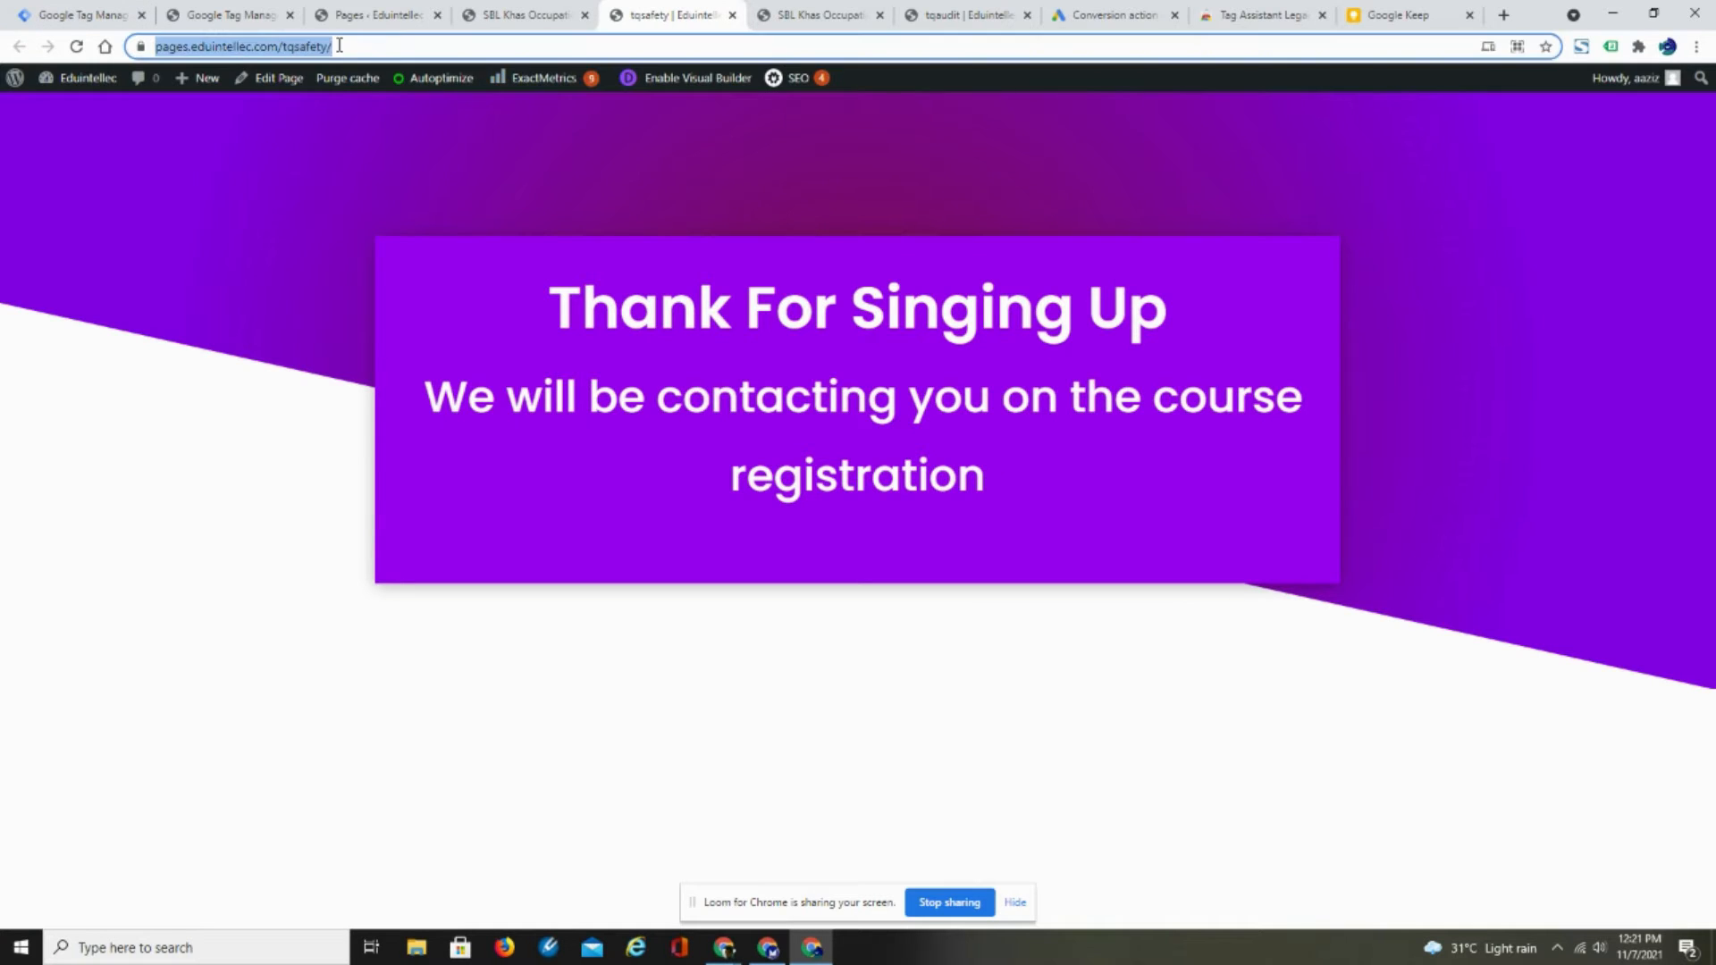
right_click(314, 56)
left_click(353, 172)
left_click(85, 15)
left_click(1167, 417)
key("ctrl+v")
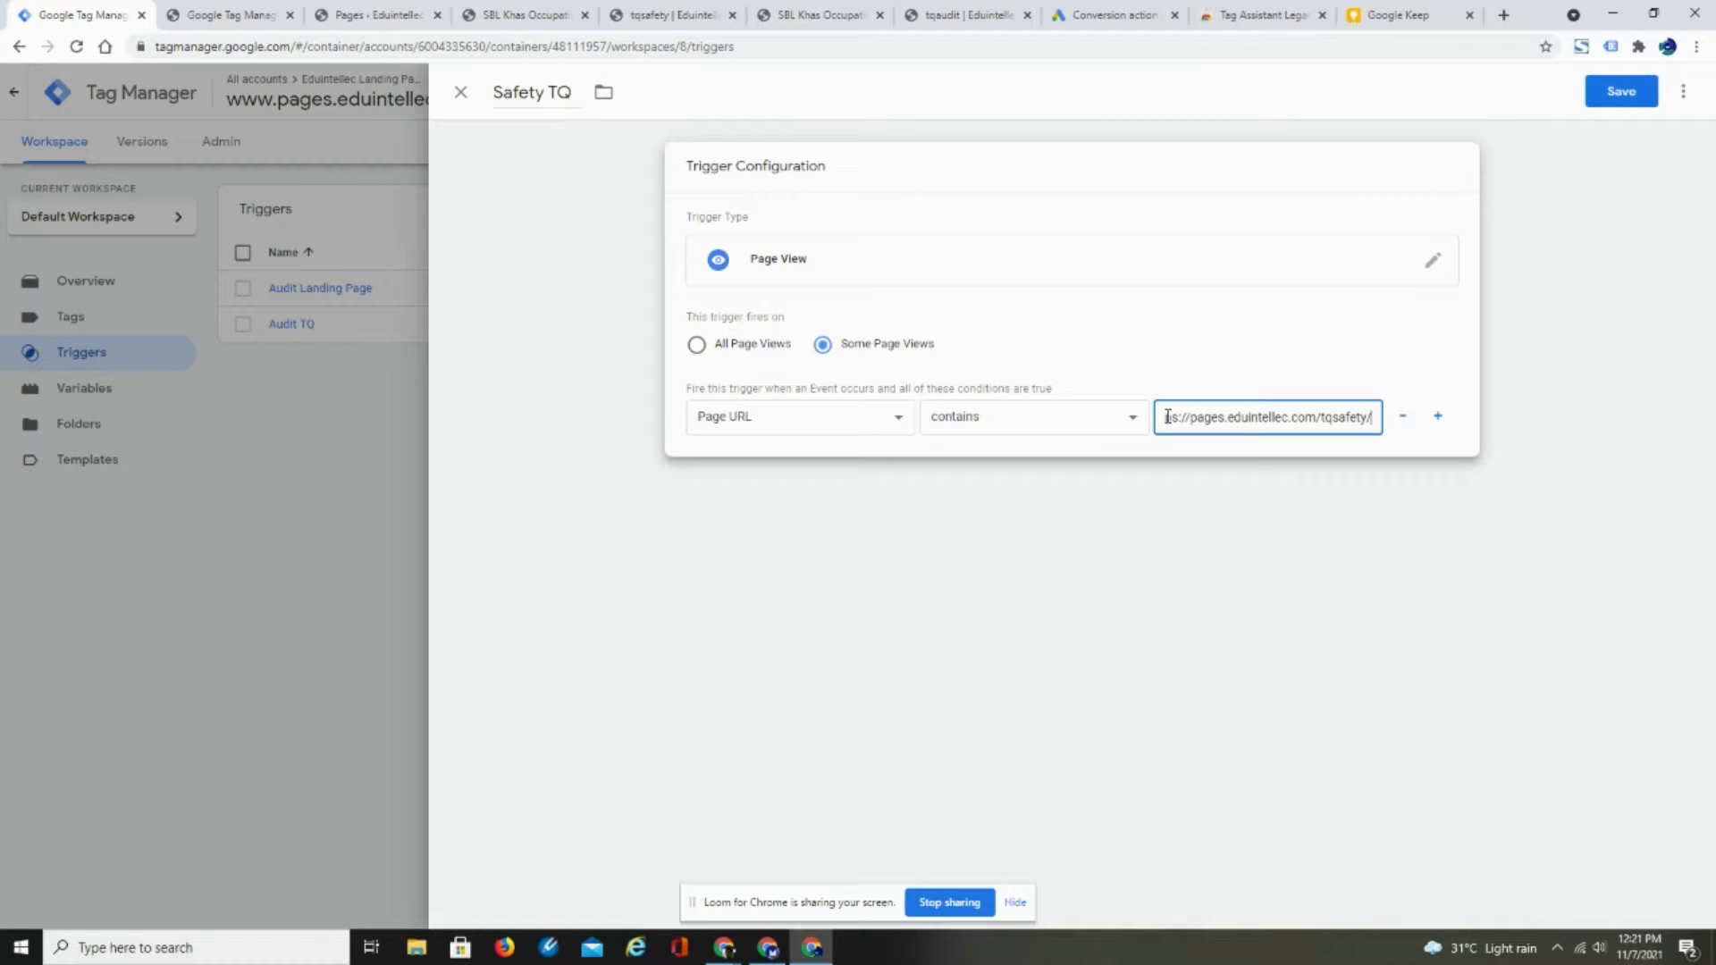
left_click(1614, 93)
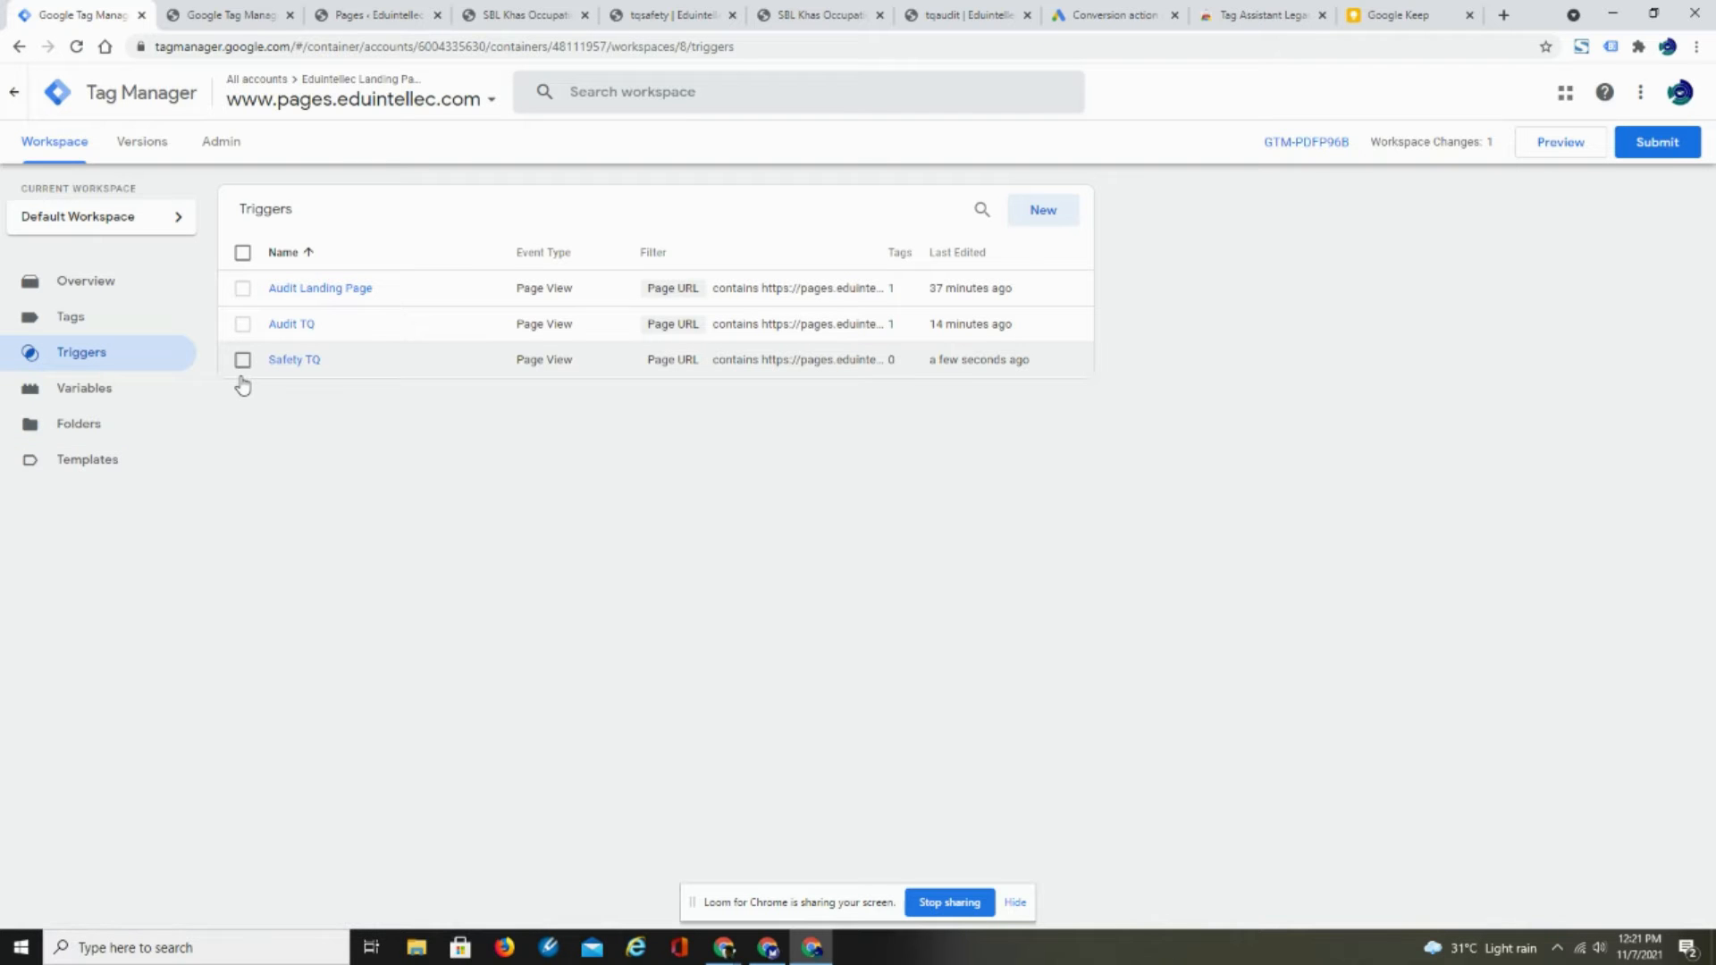
- Publish the workspace changes as version "Safety TQ Trigger" with the description "Safety TQ Trigger Added"
left_click(1657, 143)
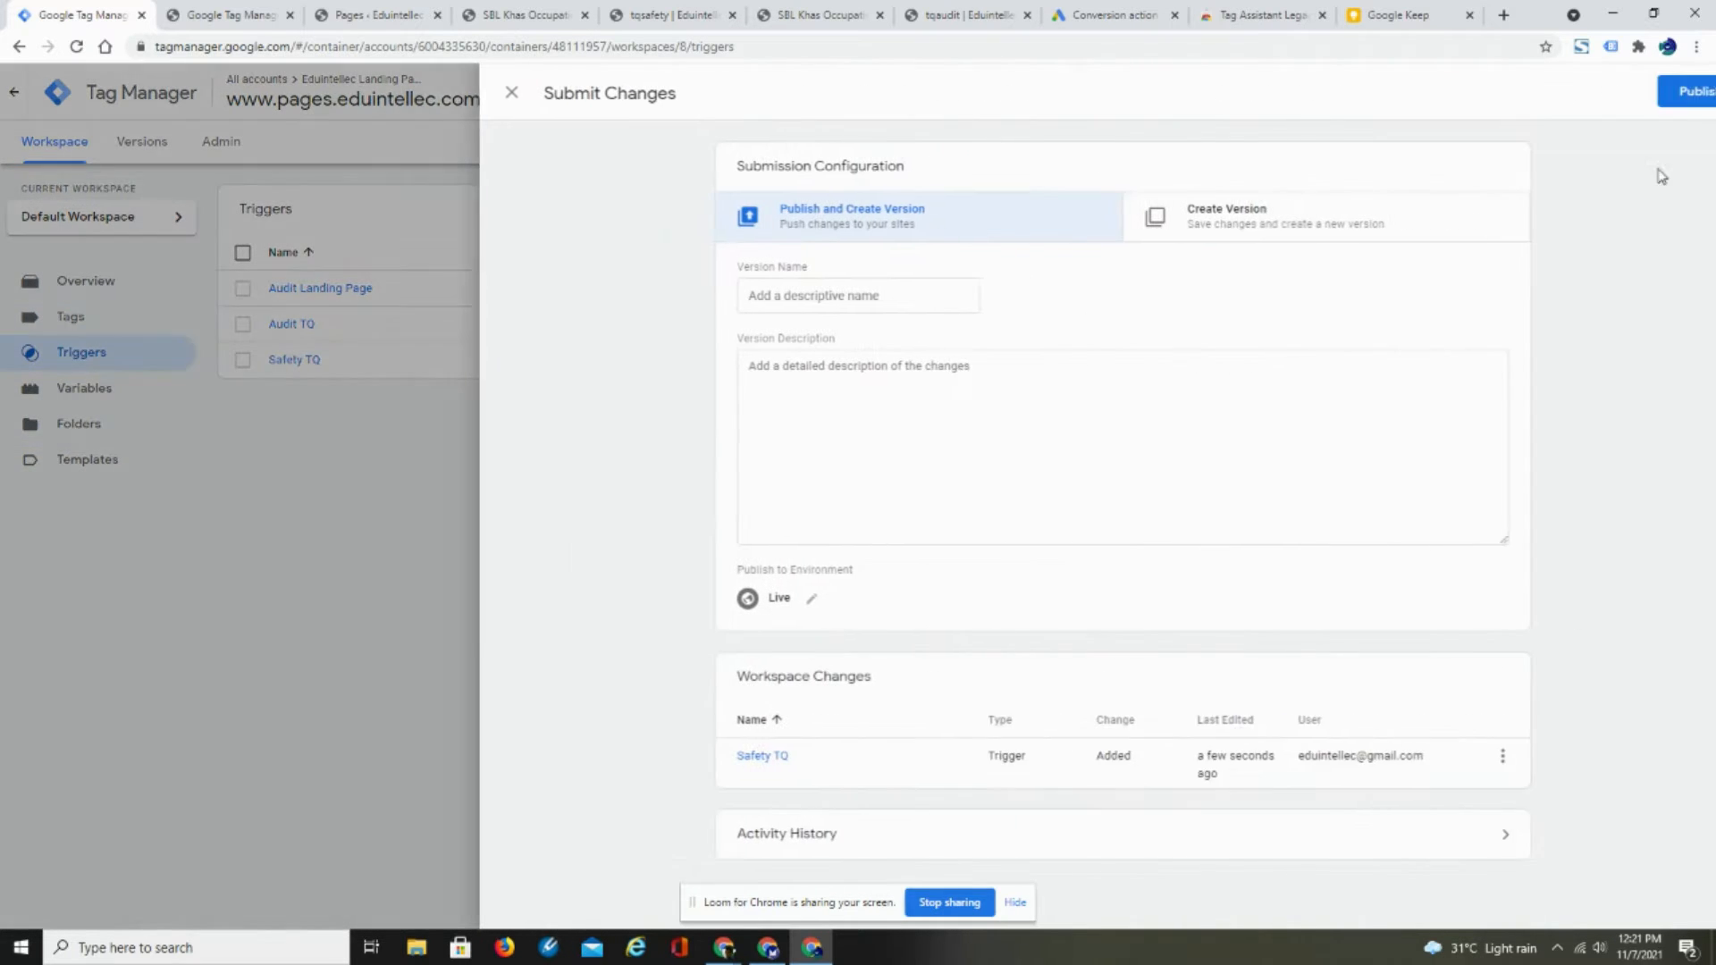
left_click(742, 293)
type("Safety TQ Trigger")
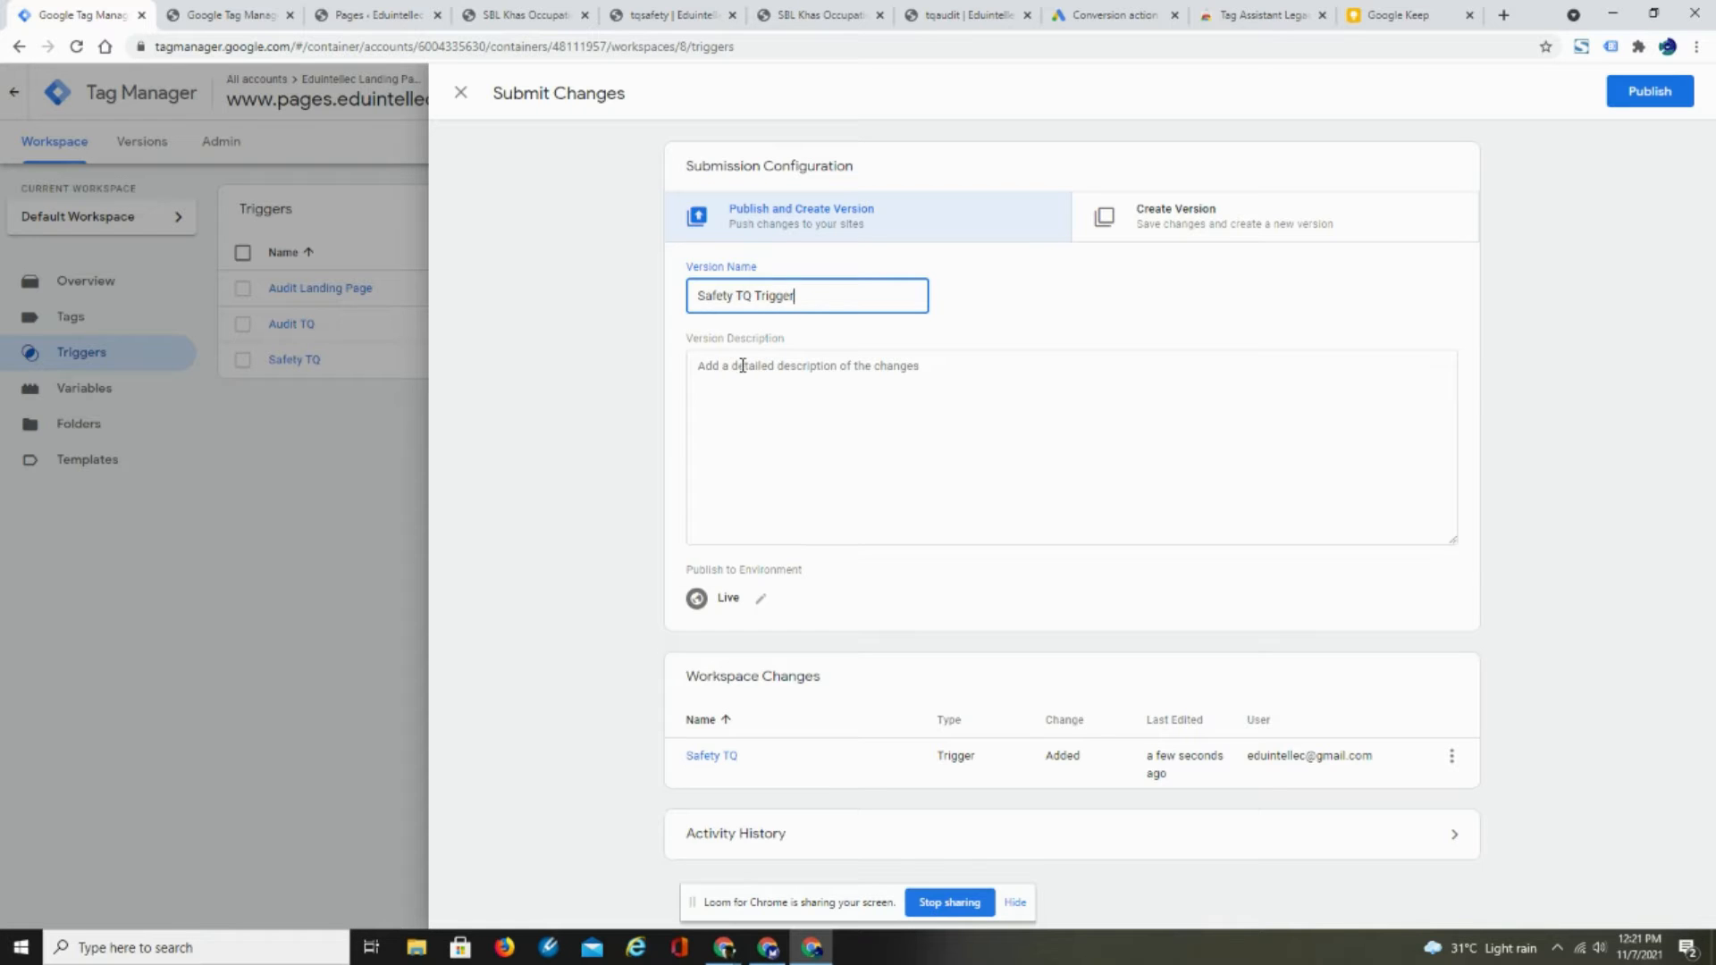
left_click(742, 374)
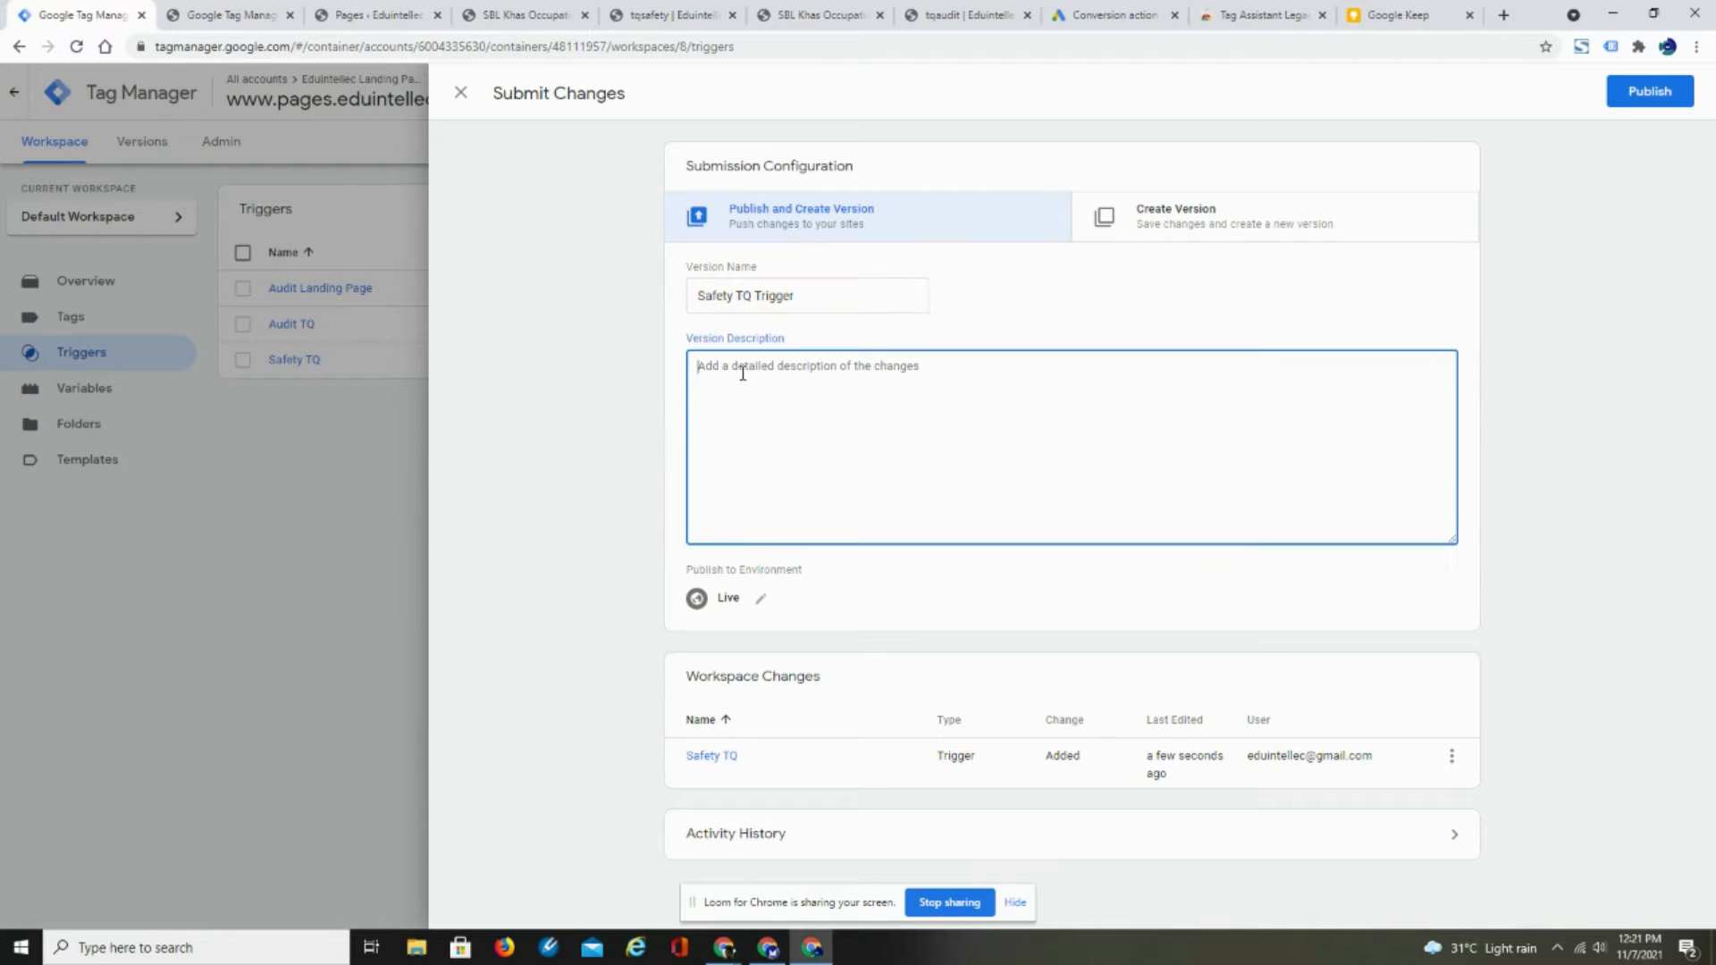
left_click(801, 296)
key("ctrl+a")
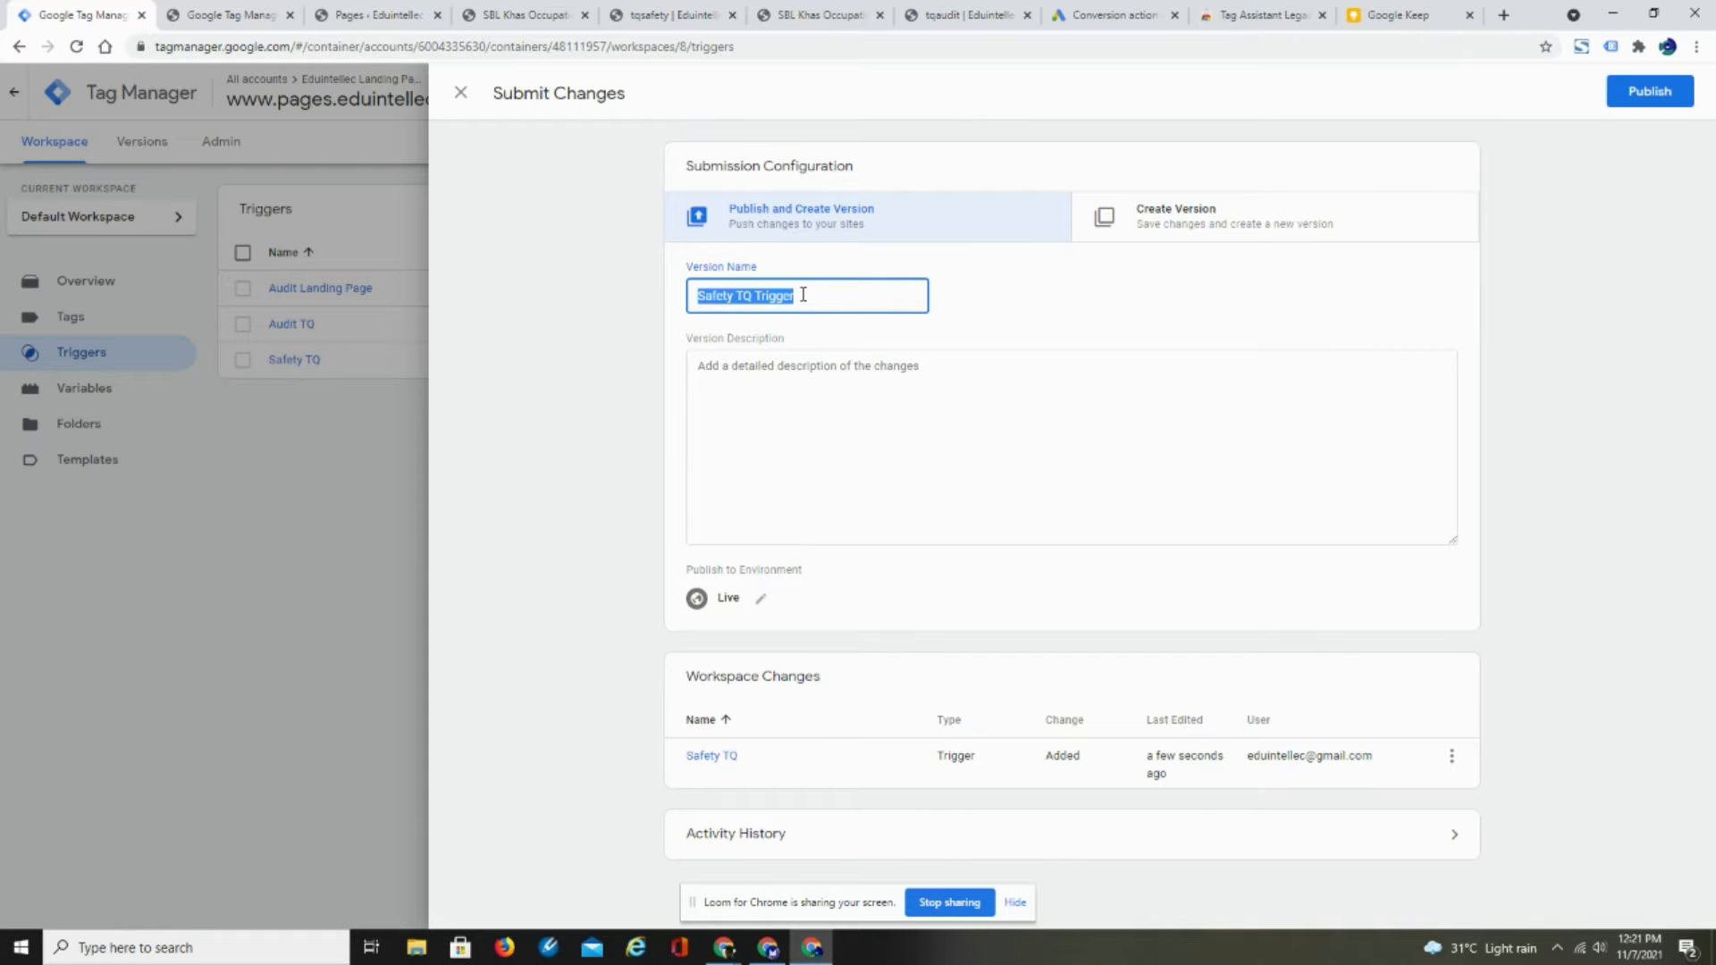
left_click(757, 367)
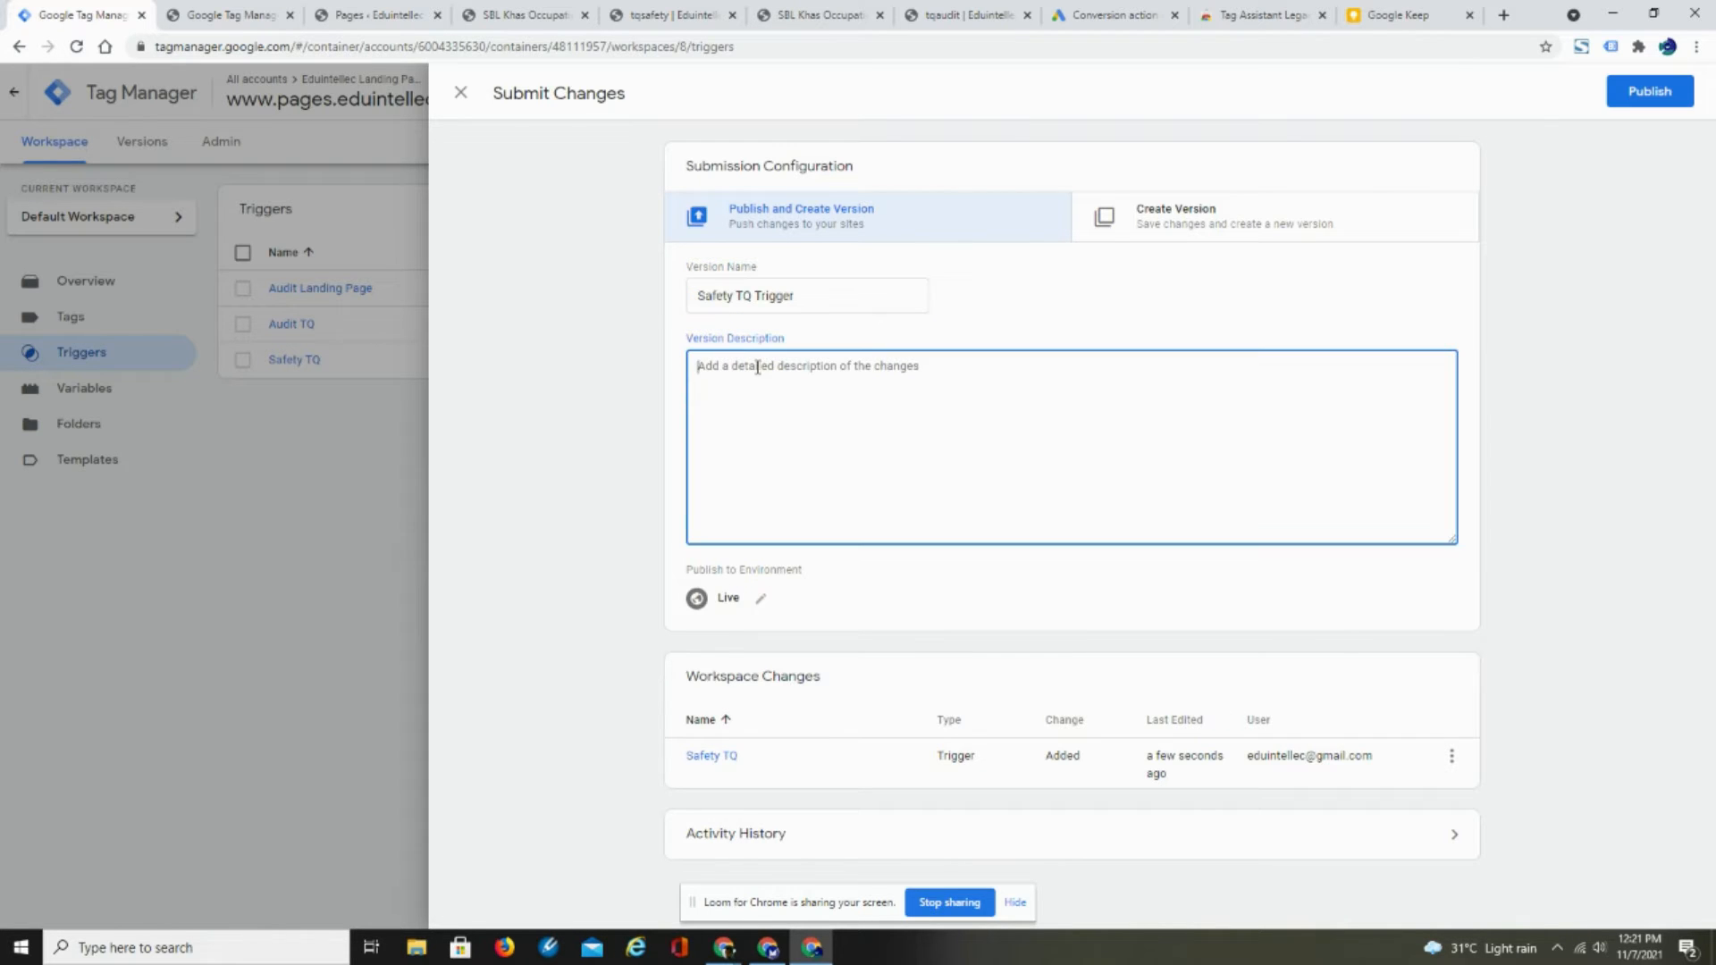
key("ctrl+v")
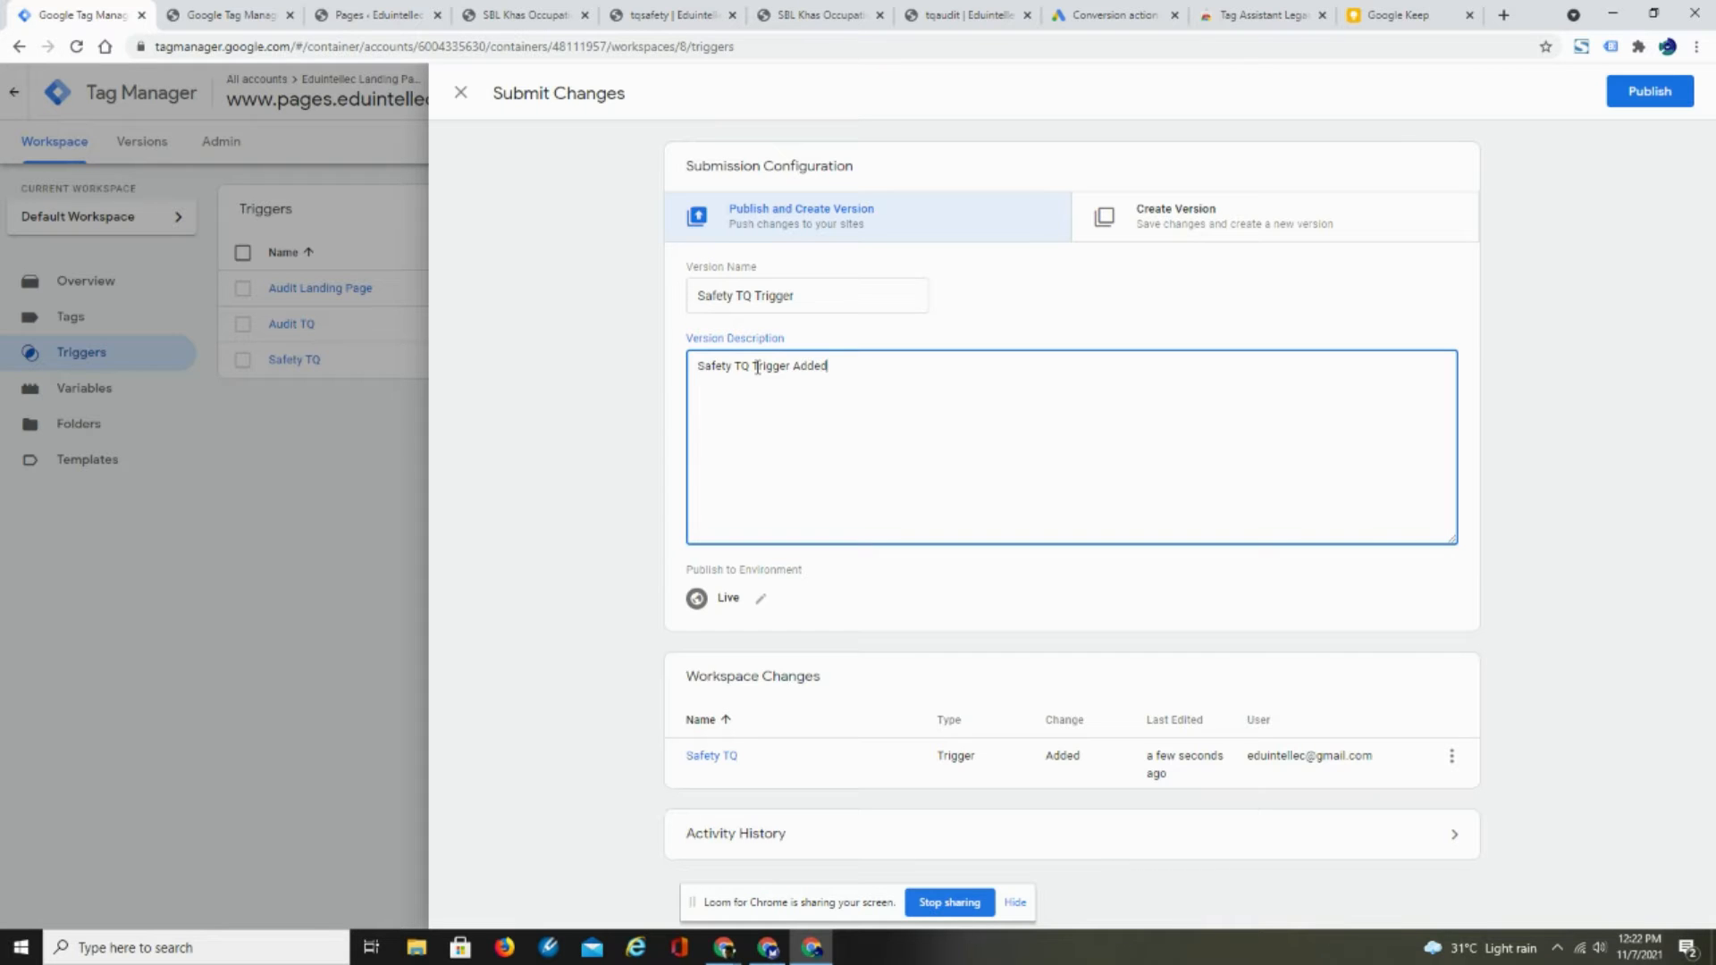
left_click(1646, 93)
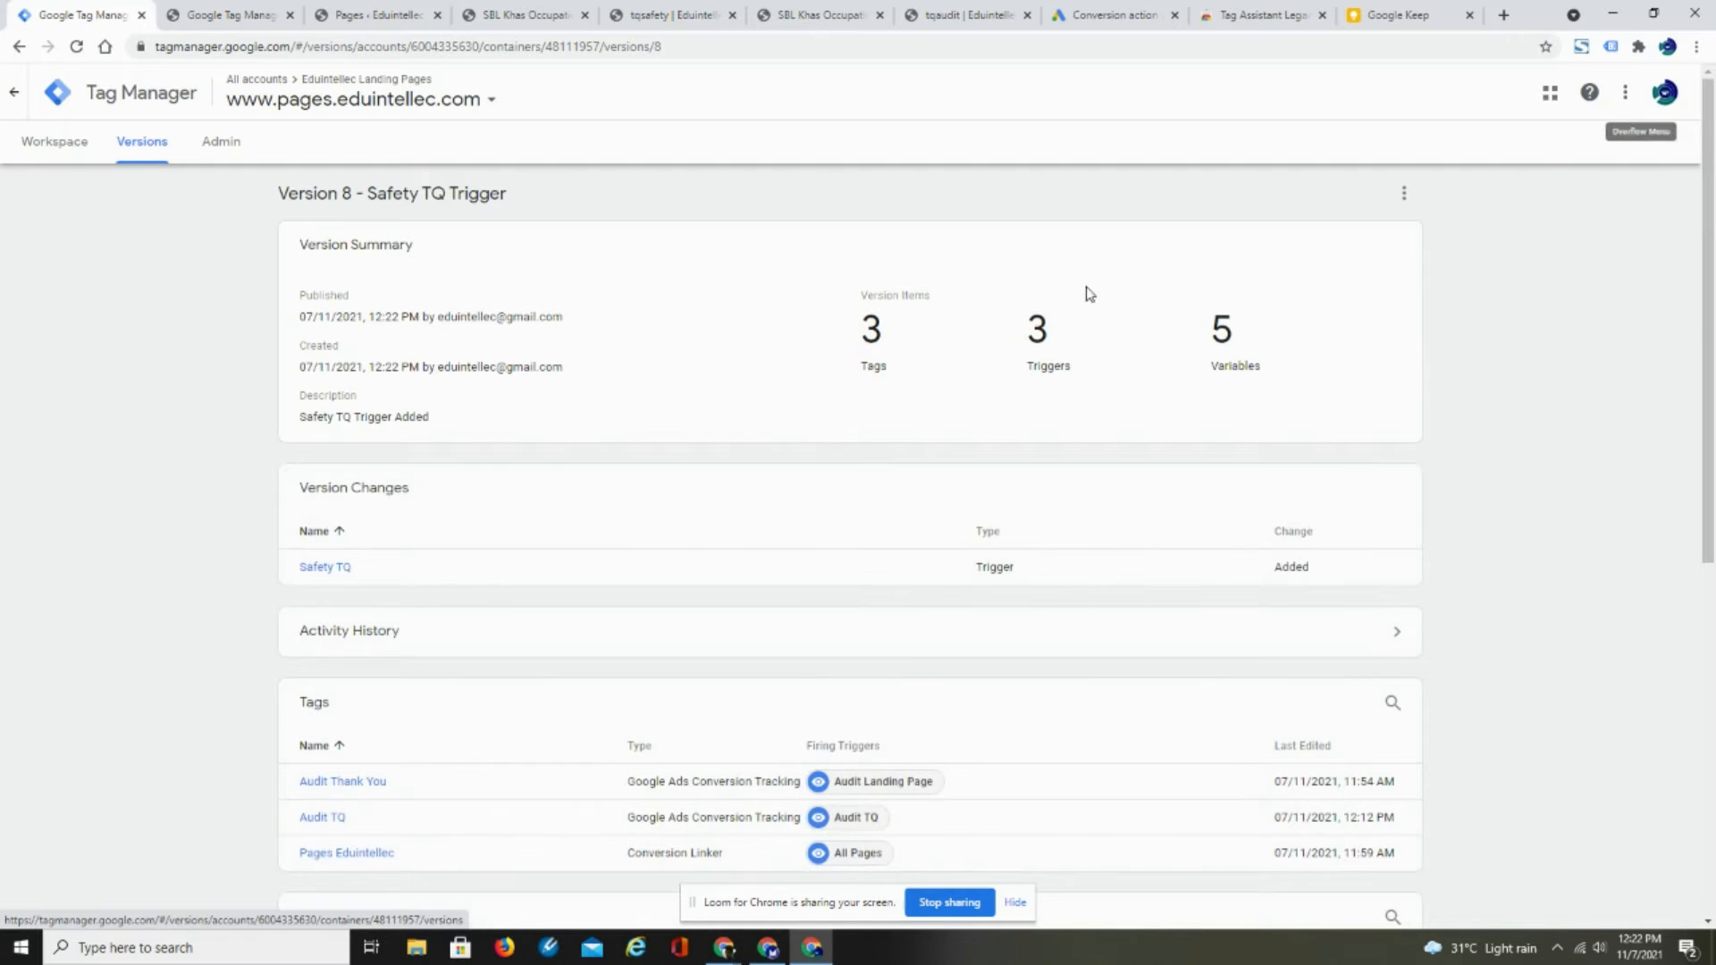
- Review the trigger list of the published version and compare it with the tqsafety thank-you page
left_click_drag(1713, 373, 1714, 603)
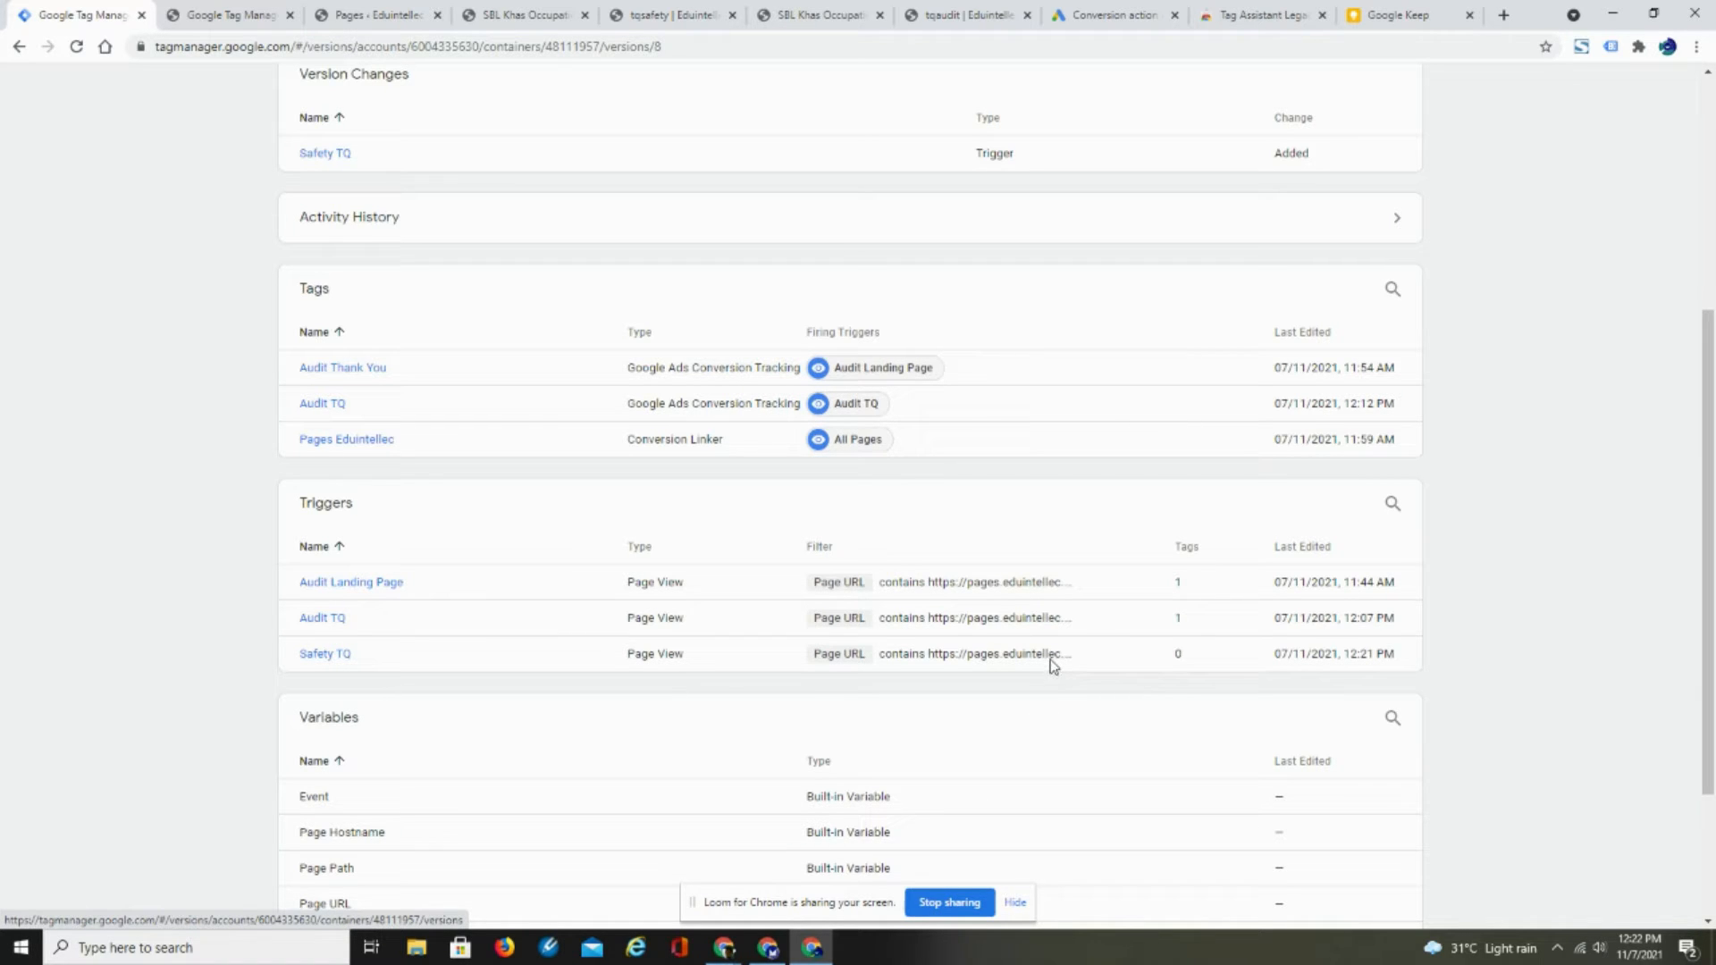
left_click(679, 20)
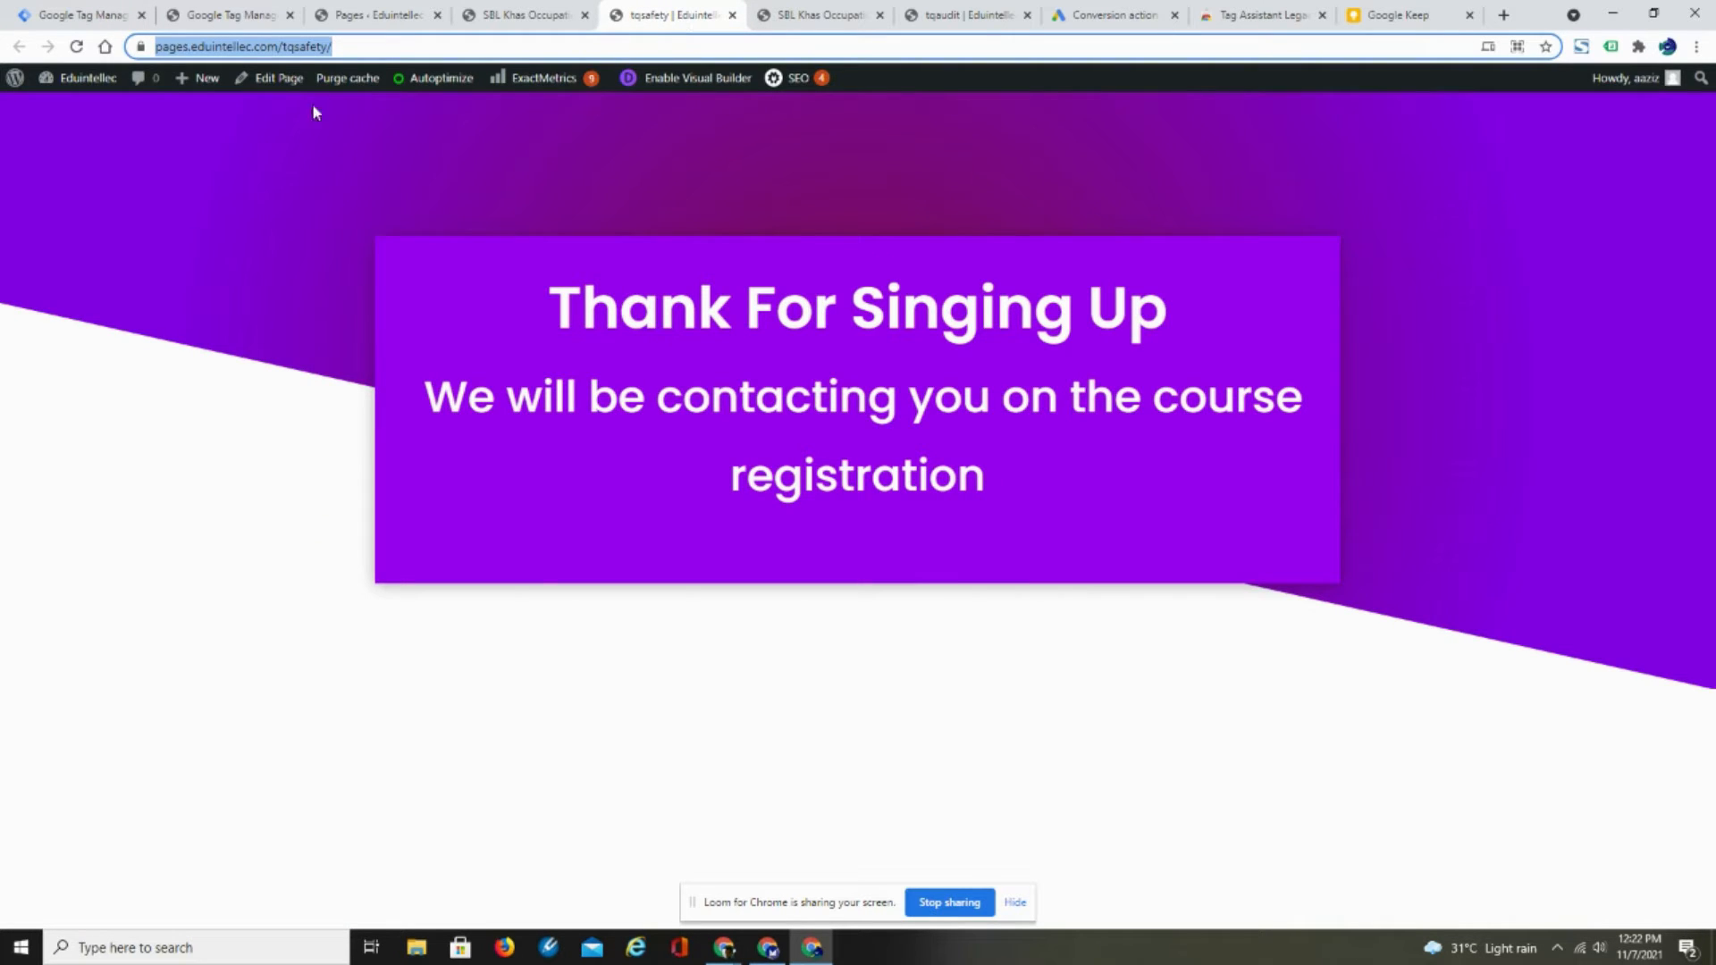
left_click(49, 18)
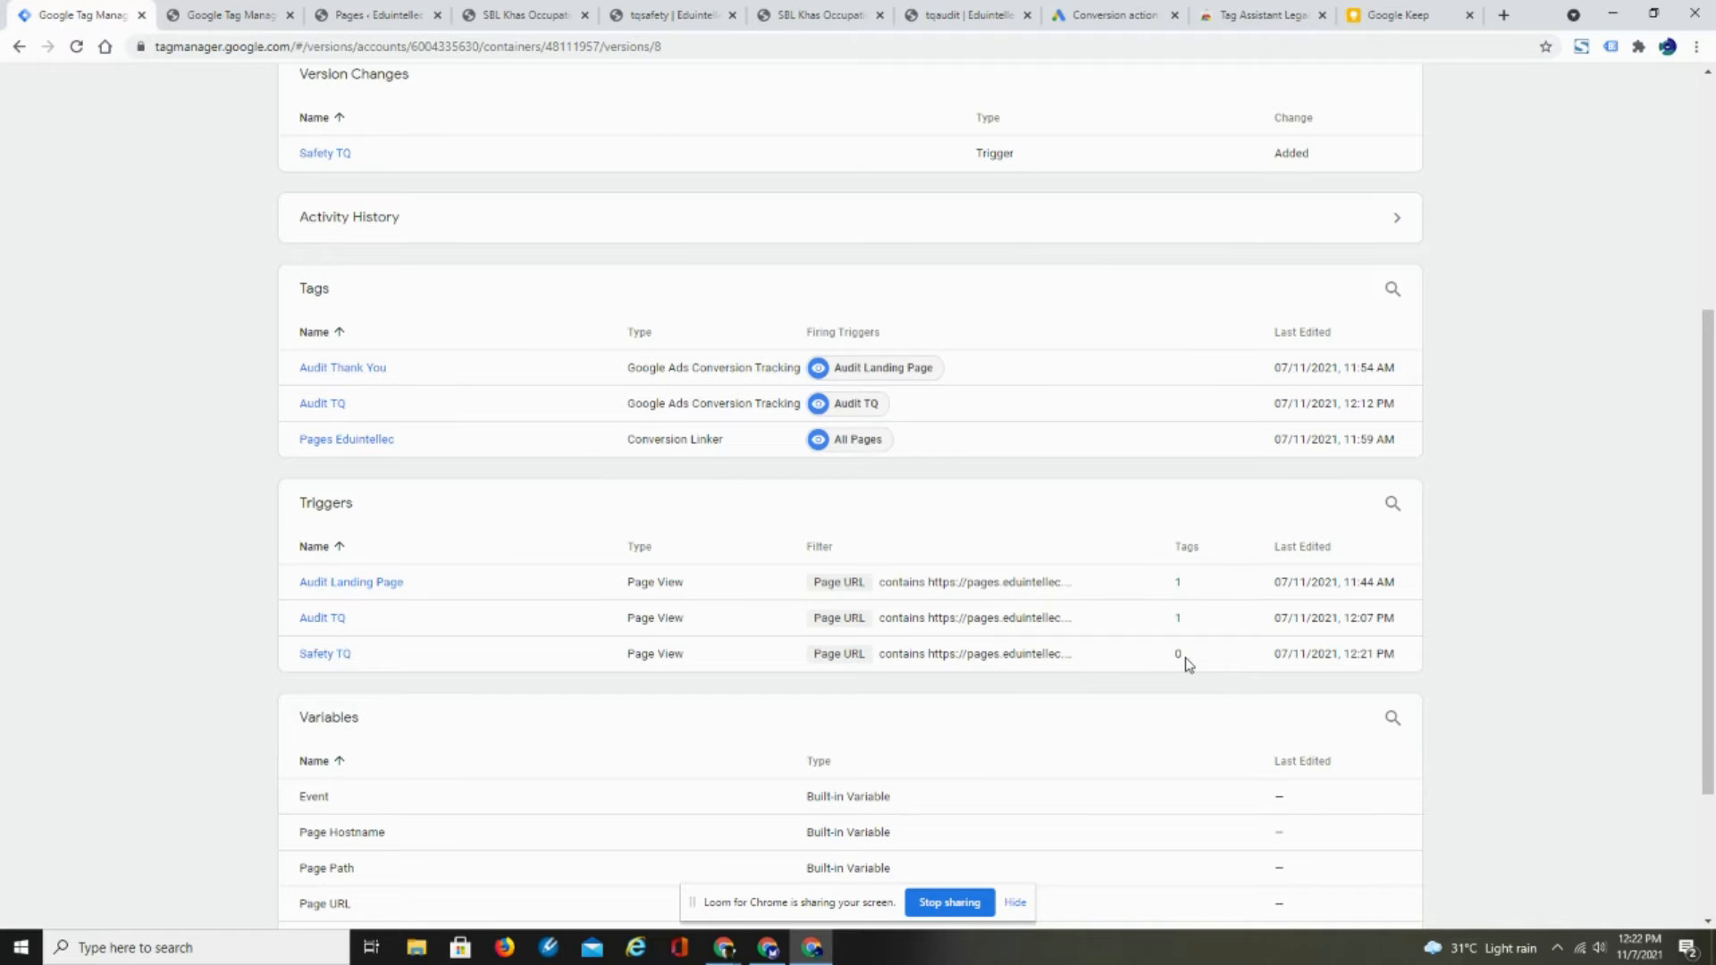
scroll(1571, 465, "up", 5)
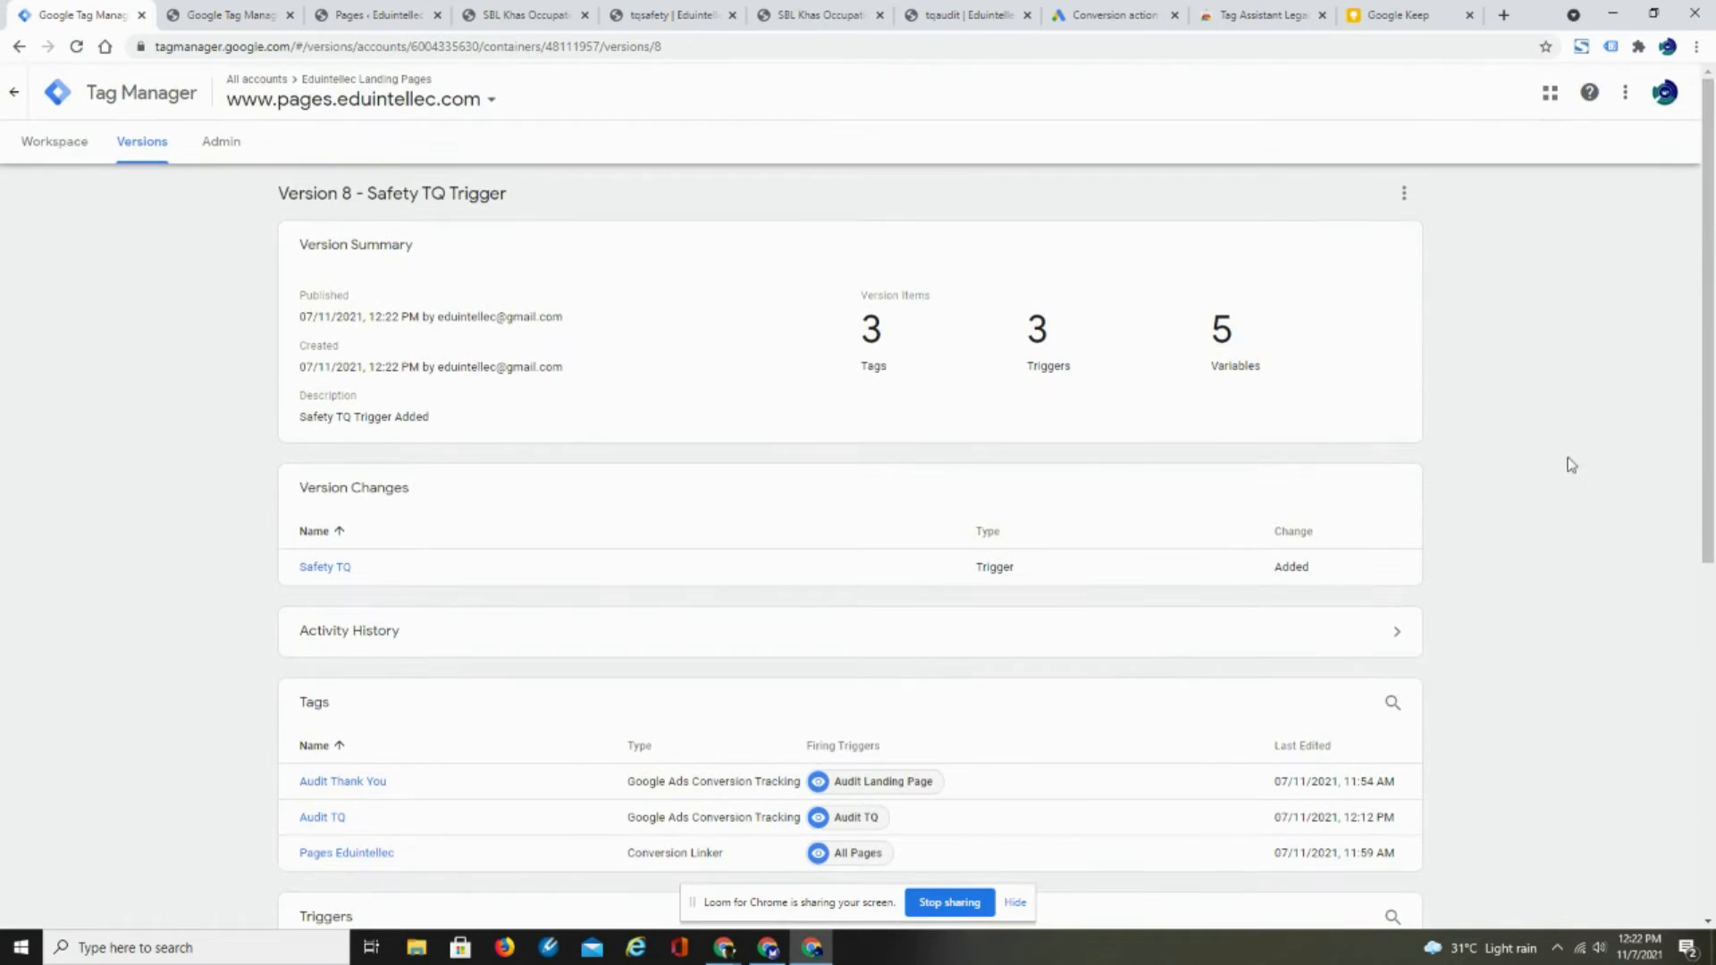
- Create a new workspace tag named Safety TQ with the tag type Google Ads Conversion Tracking
left_click(43, 148)
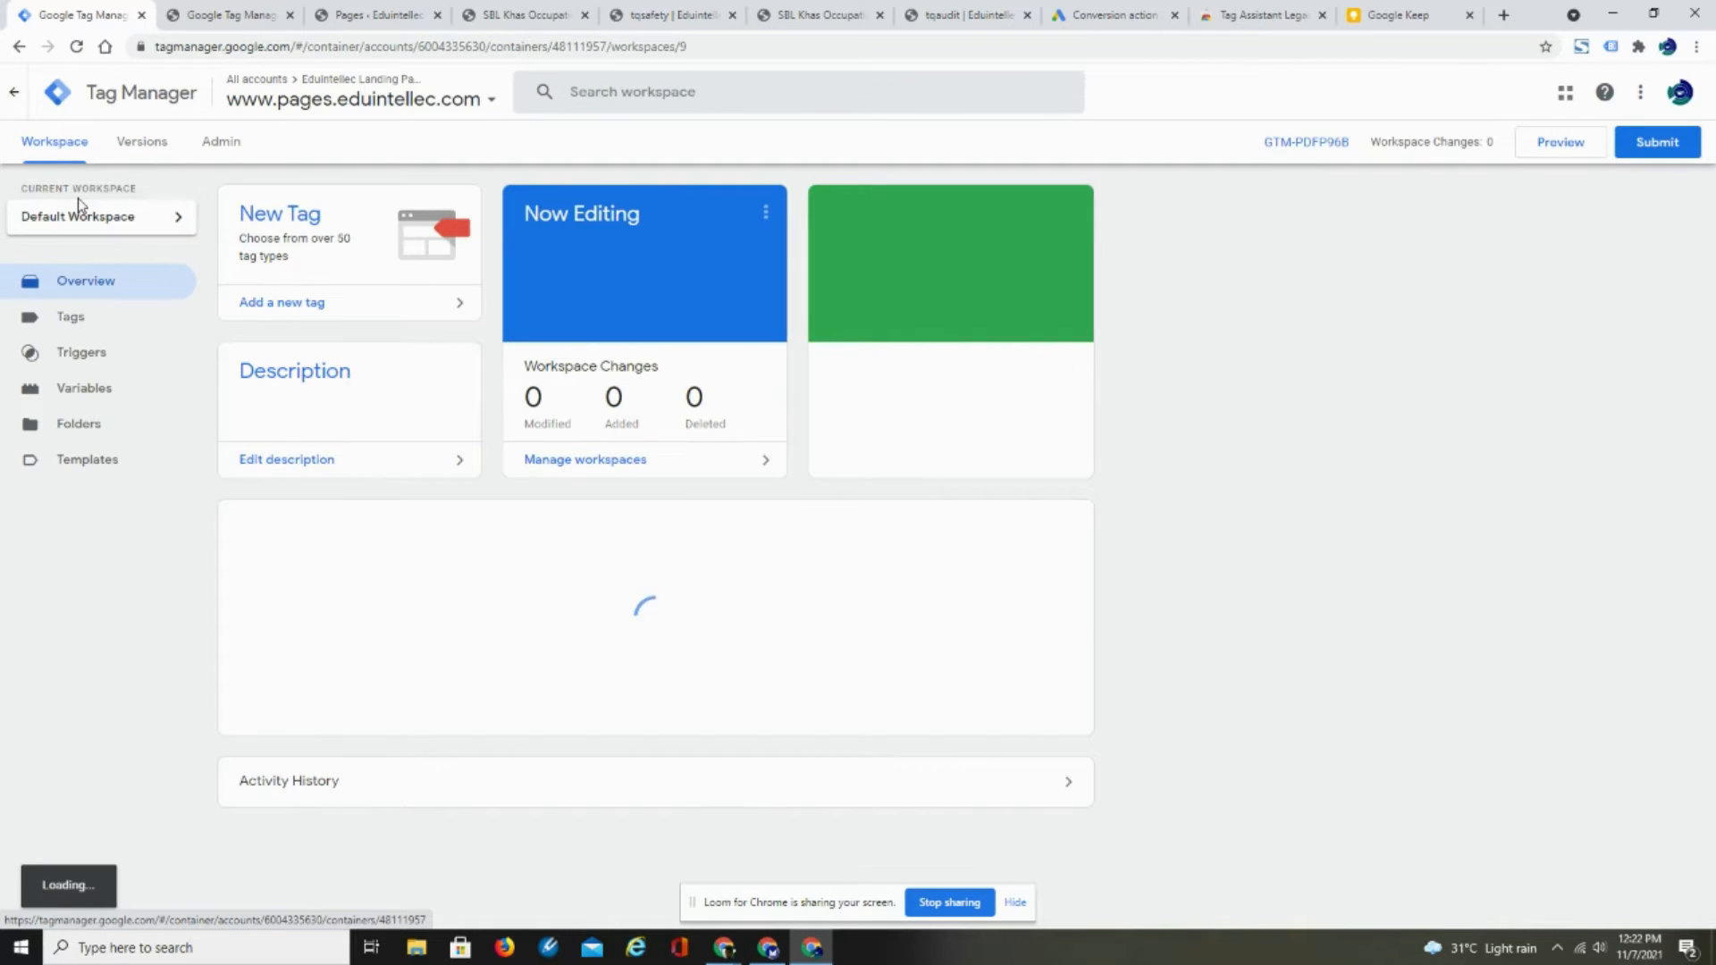
left_click(72, 320)
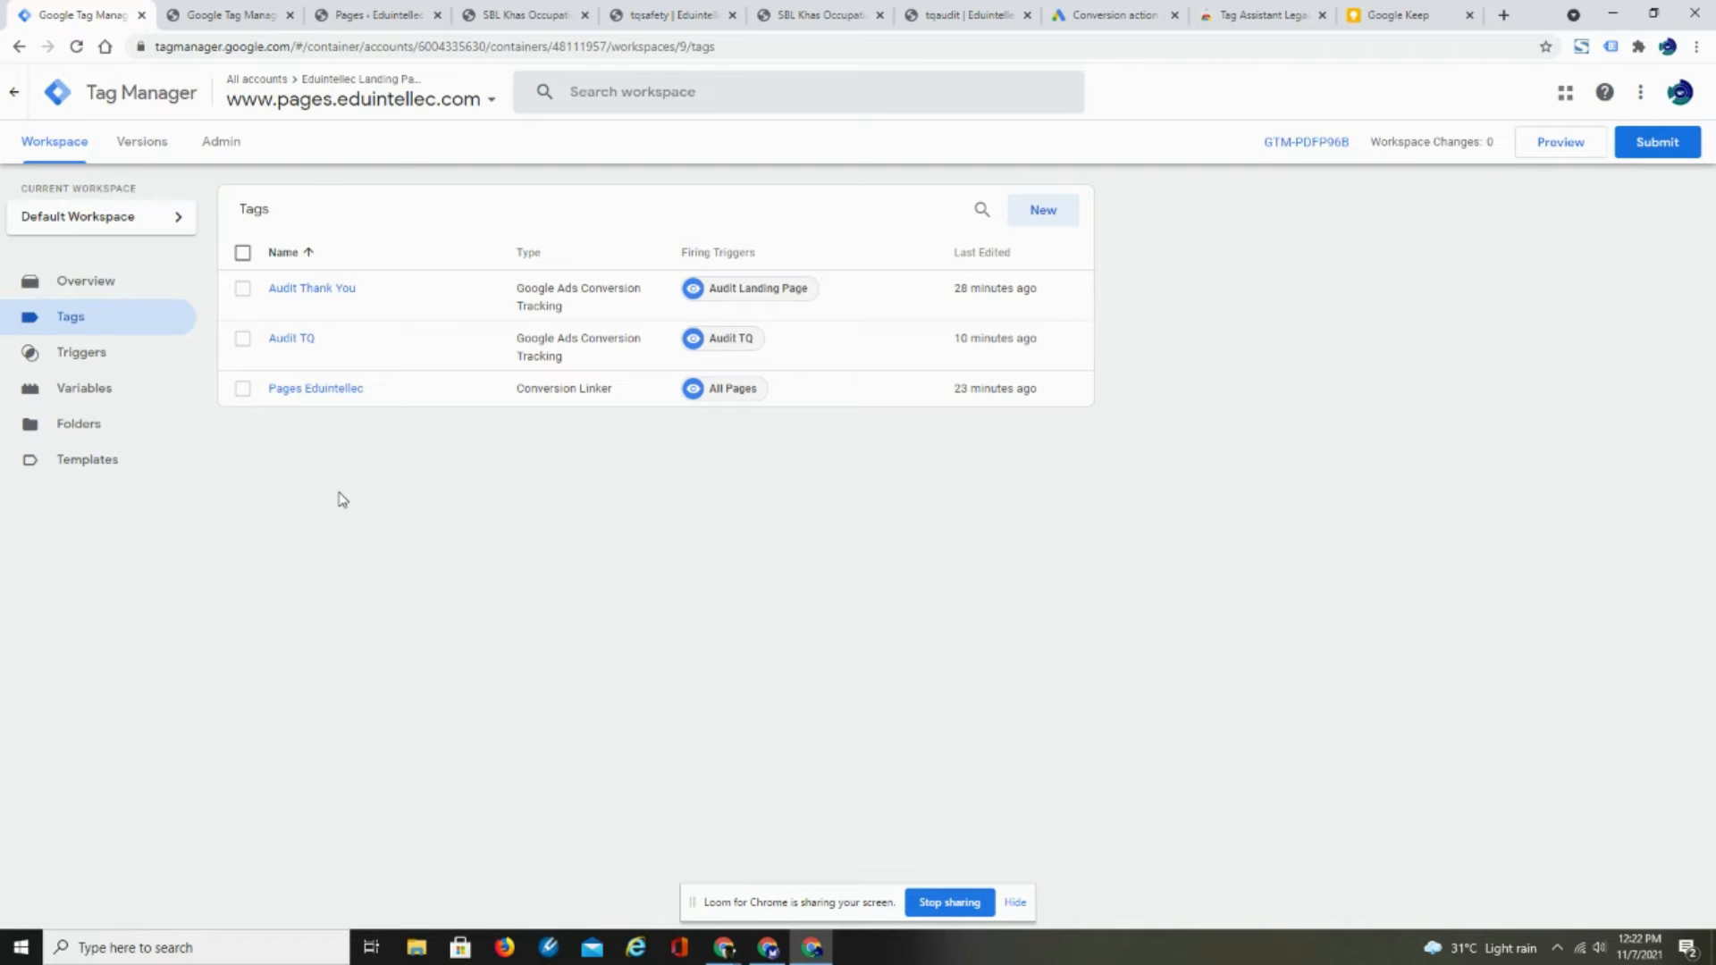
left_click(1040, 211)
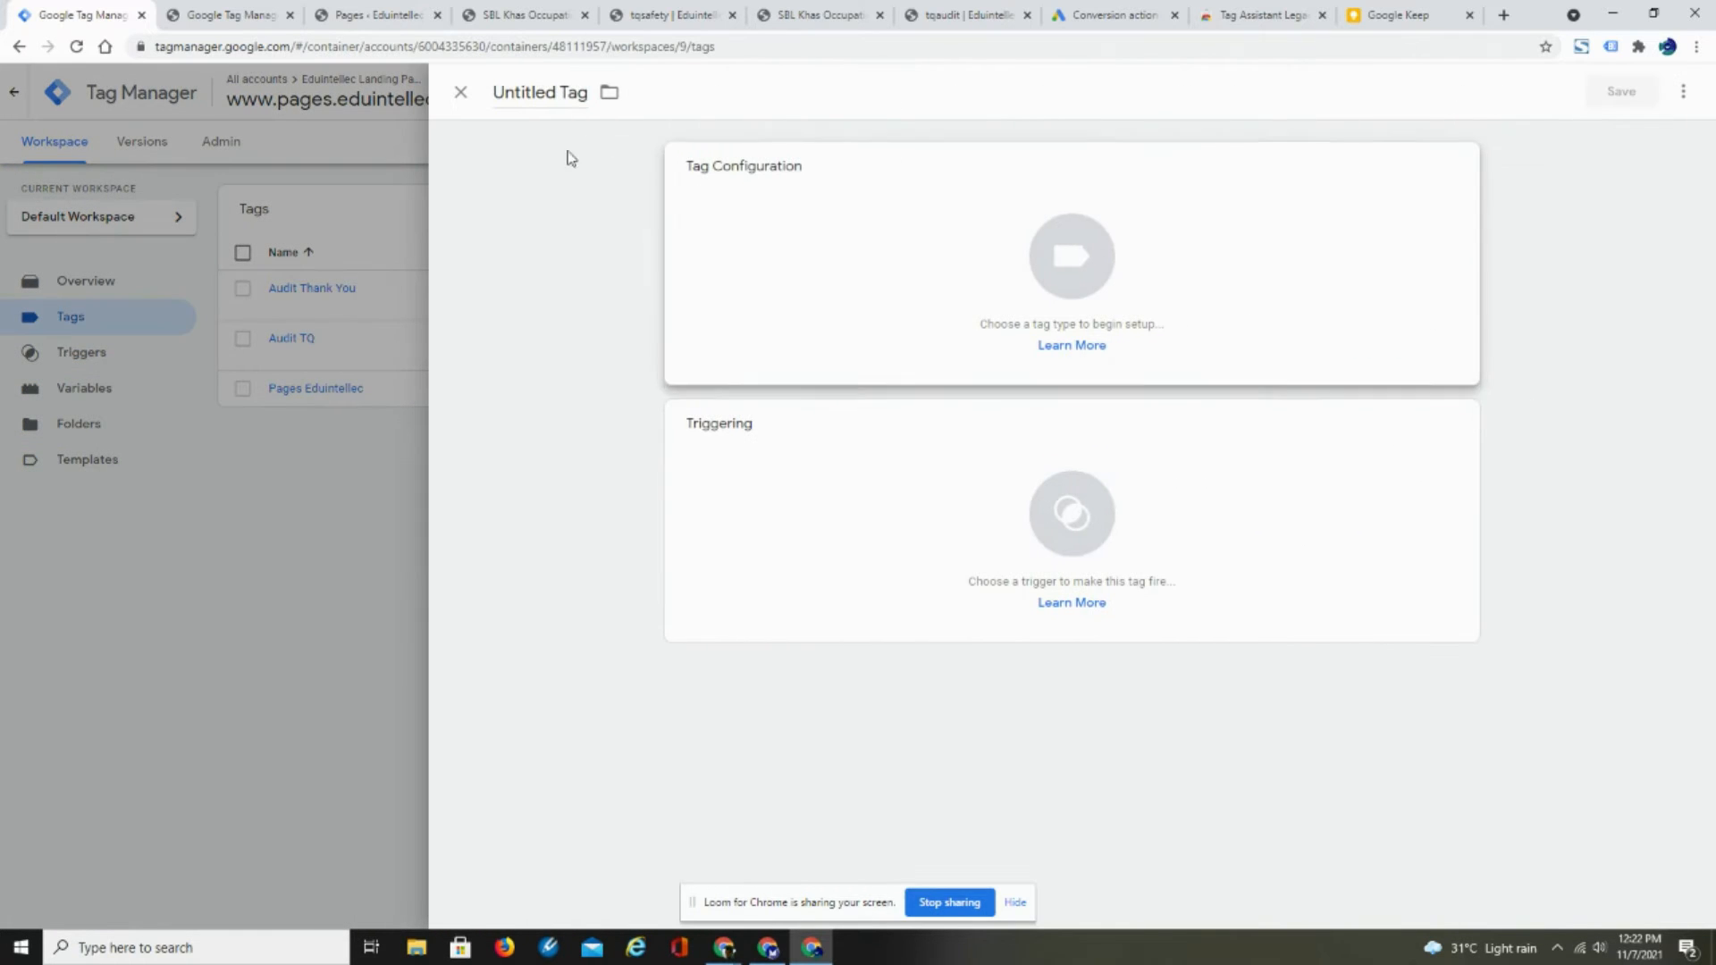
left_click(517, 91)
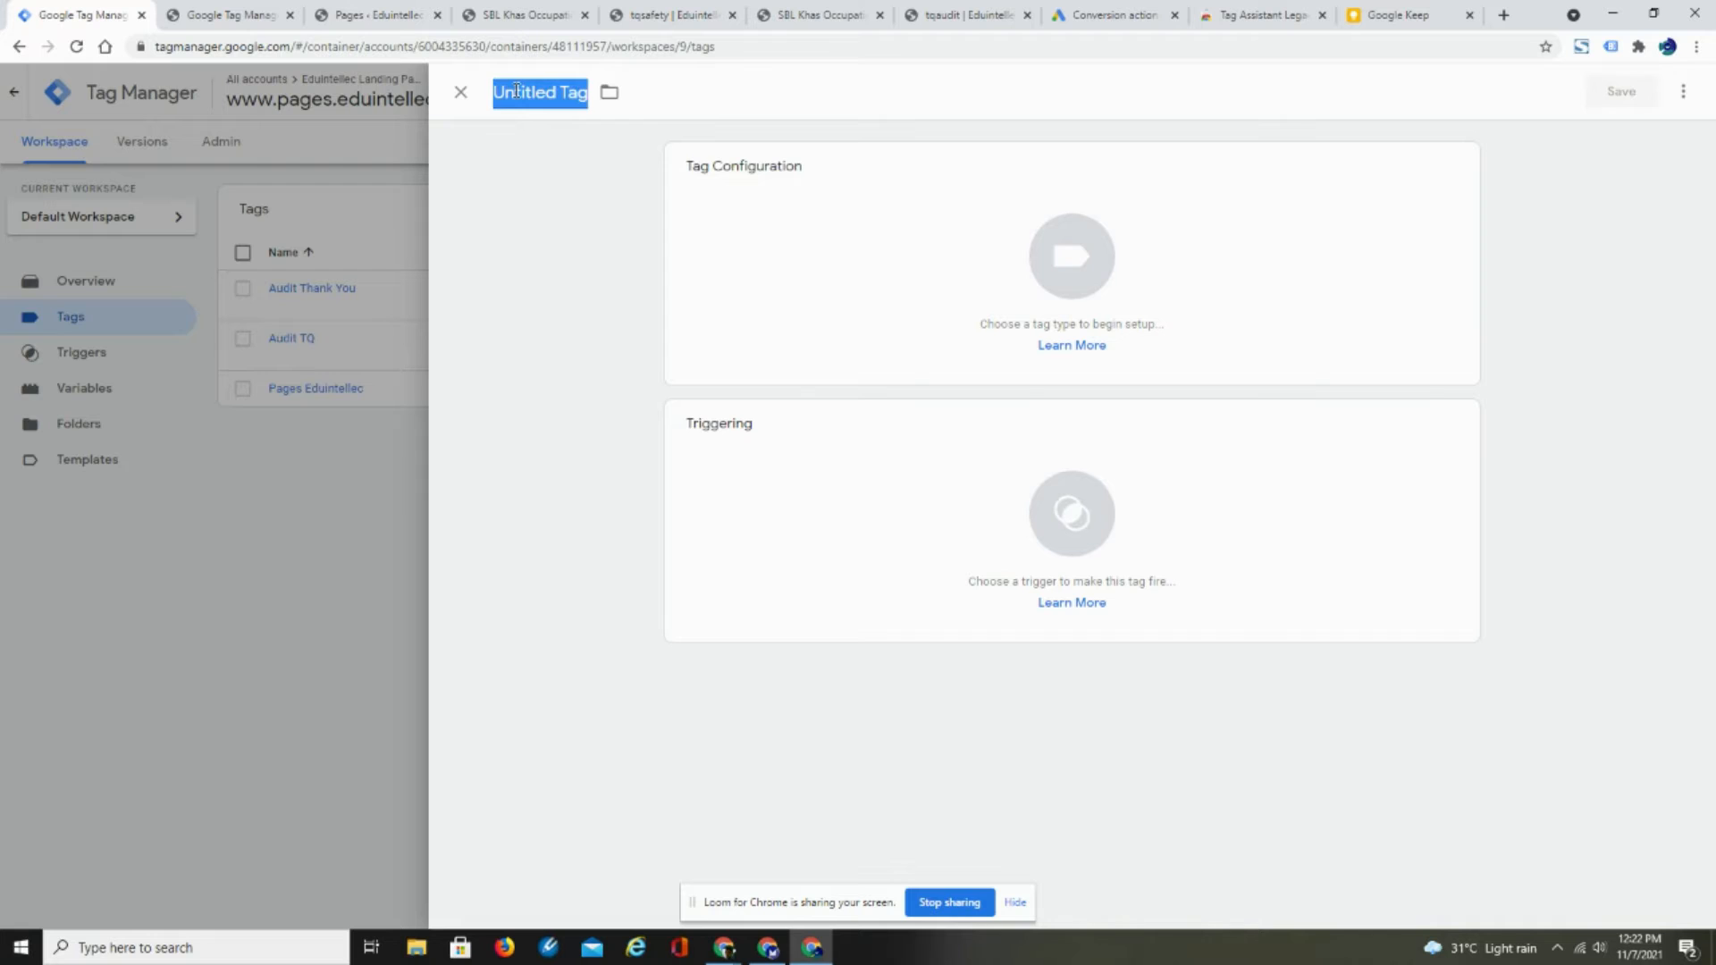
type("Safety")
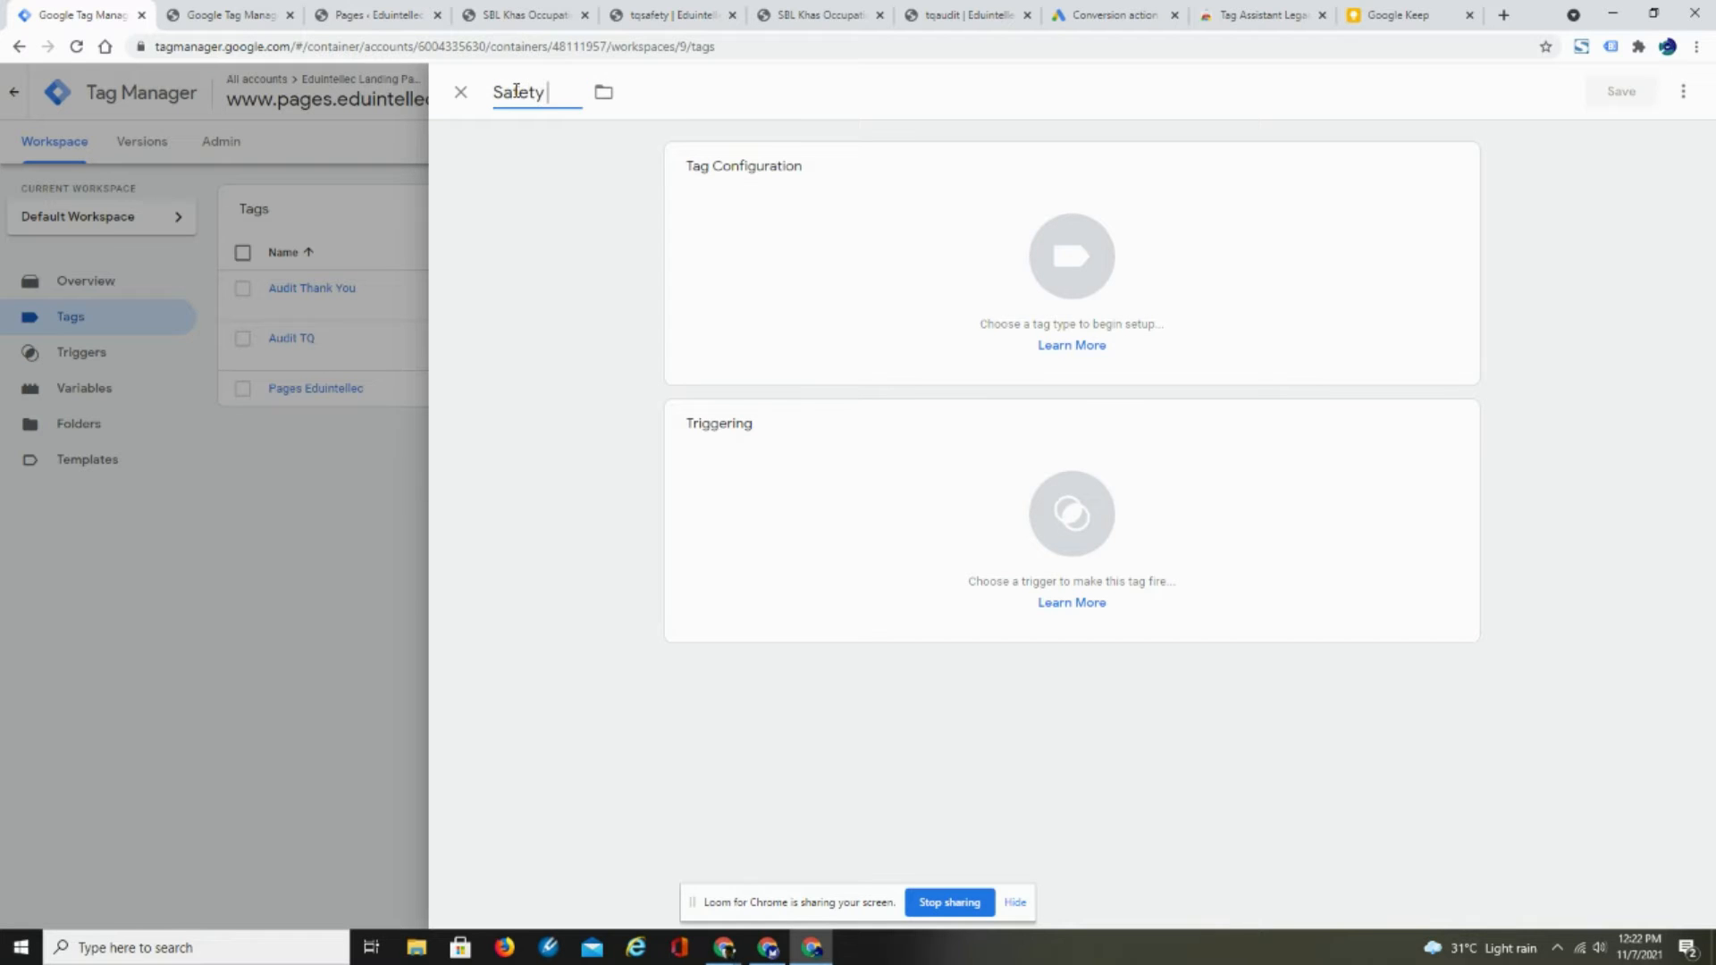
type(" TQ")
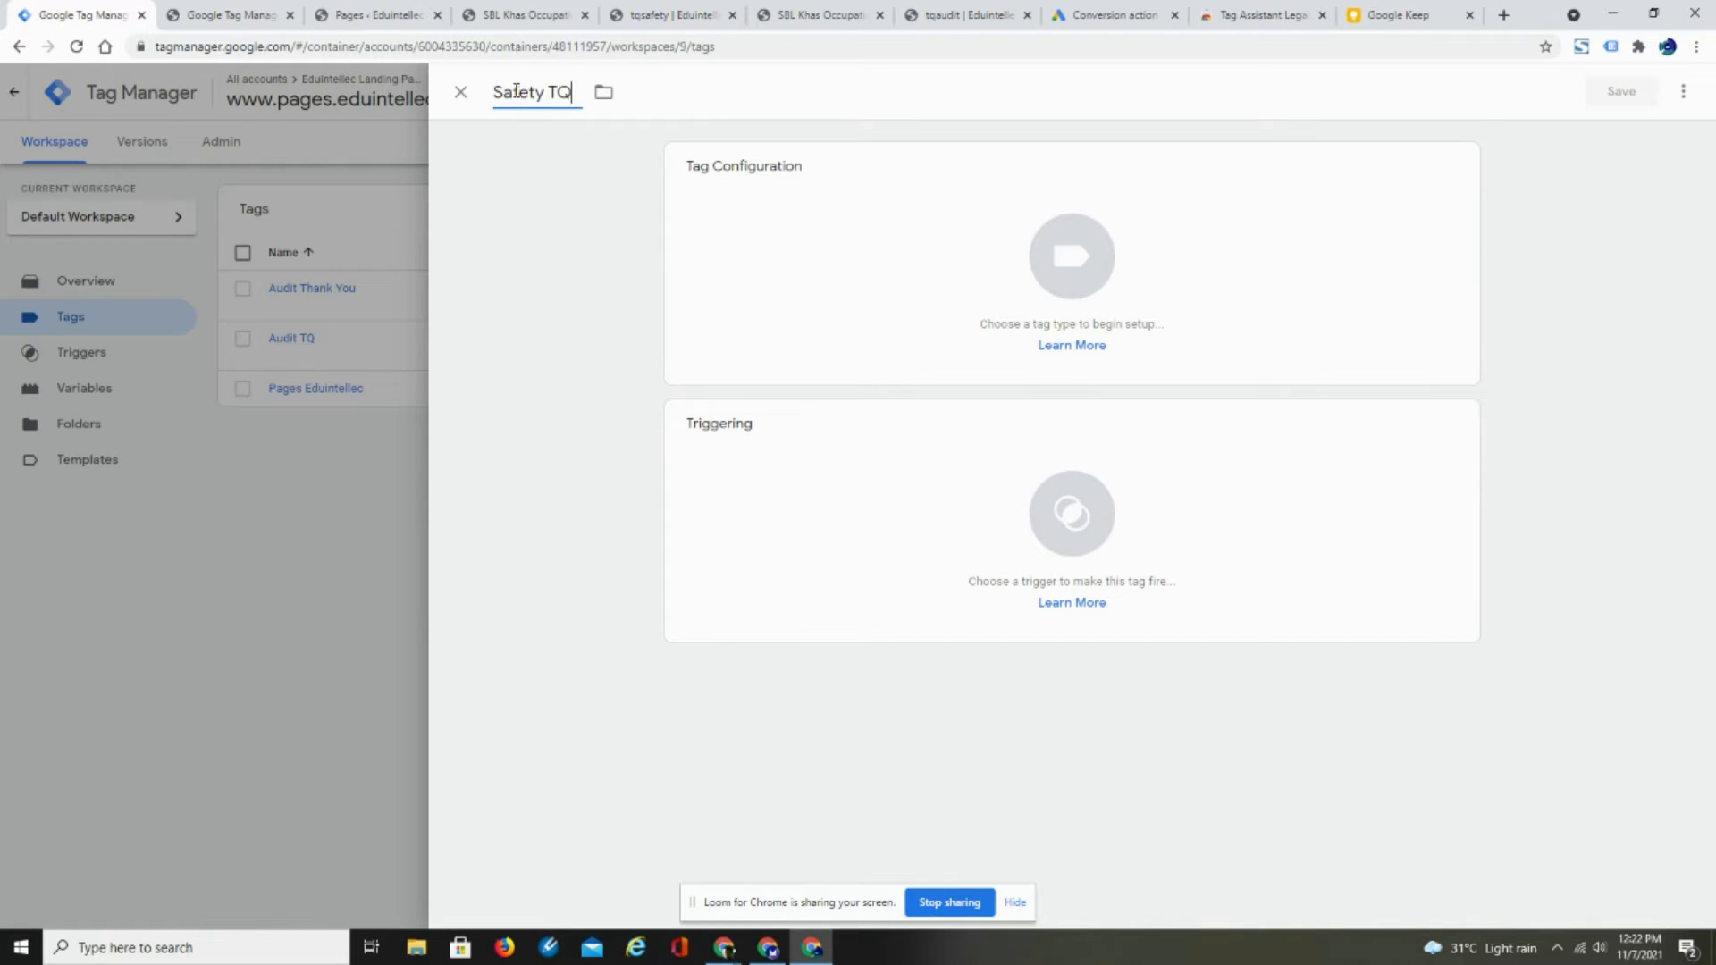
left_click(1075, 264)
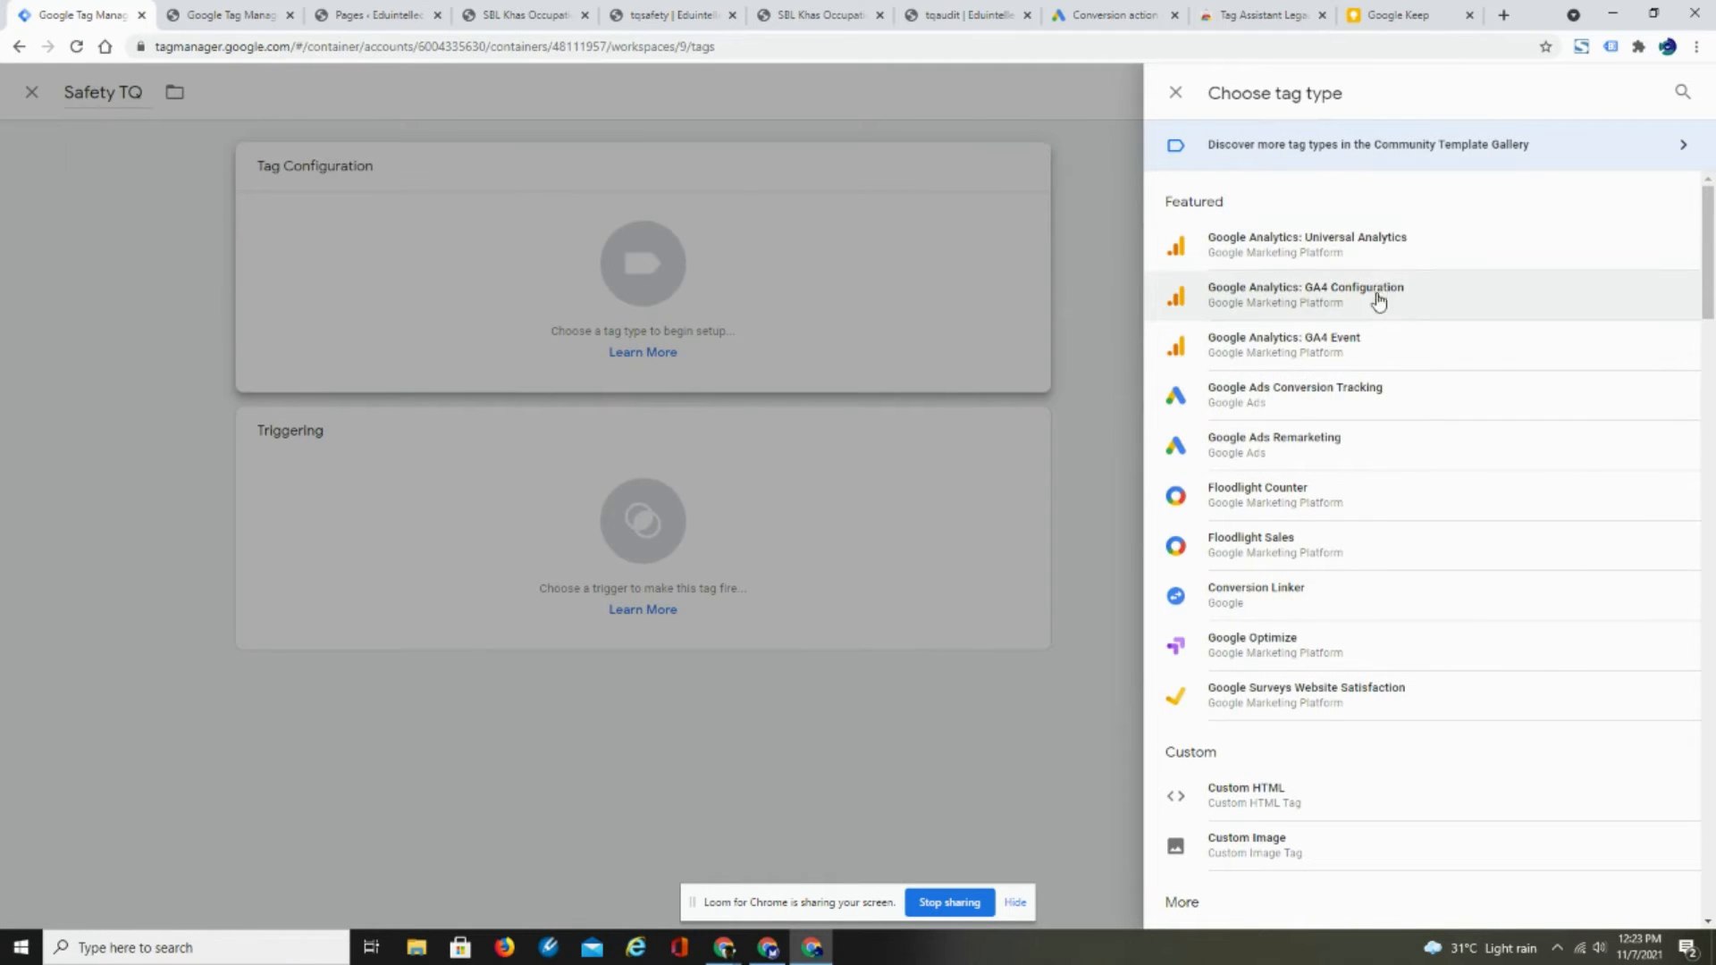
left_click(1336, 399)
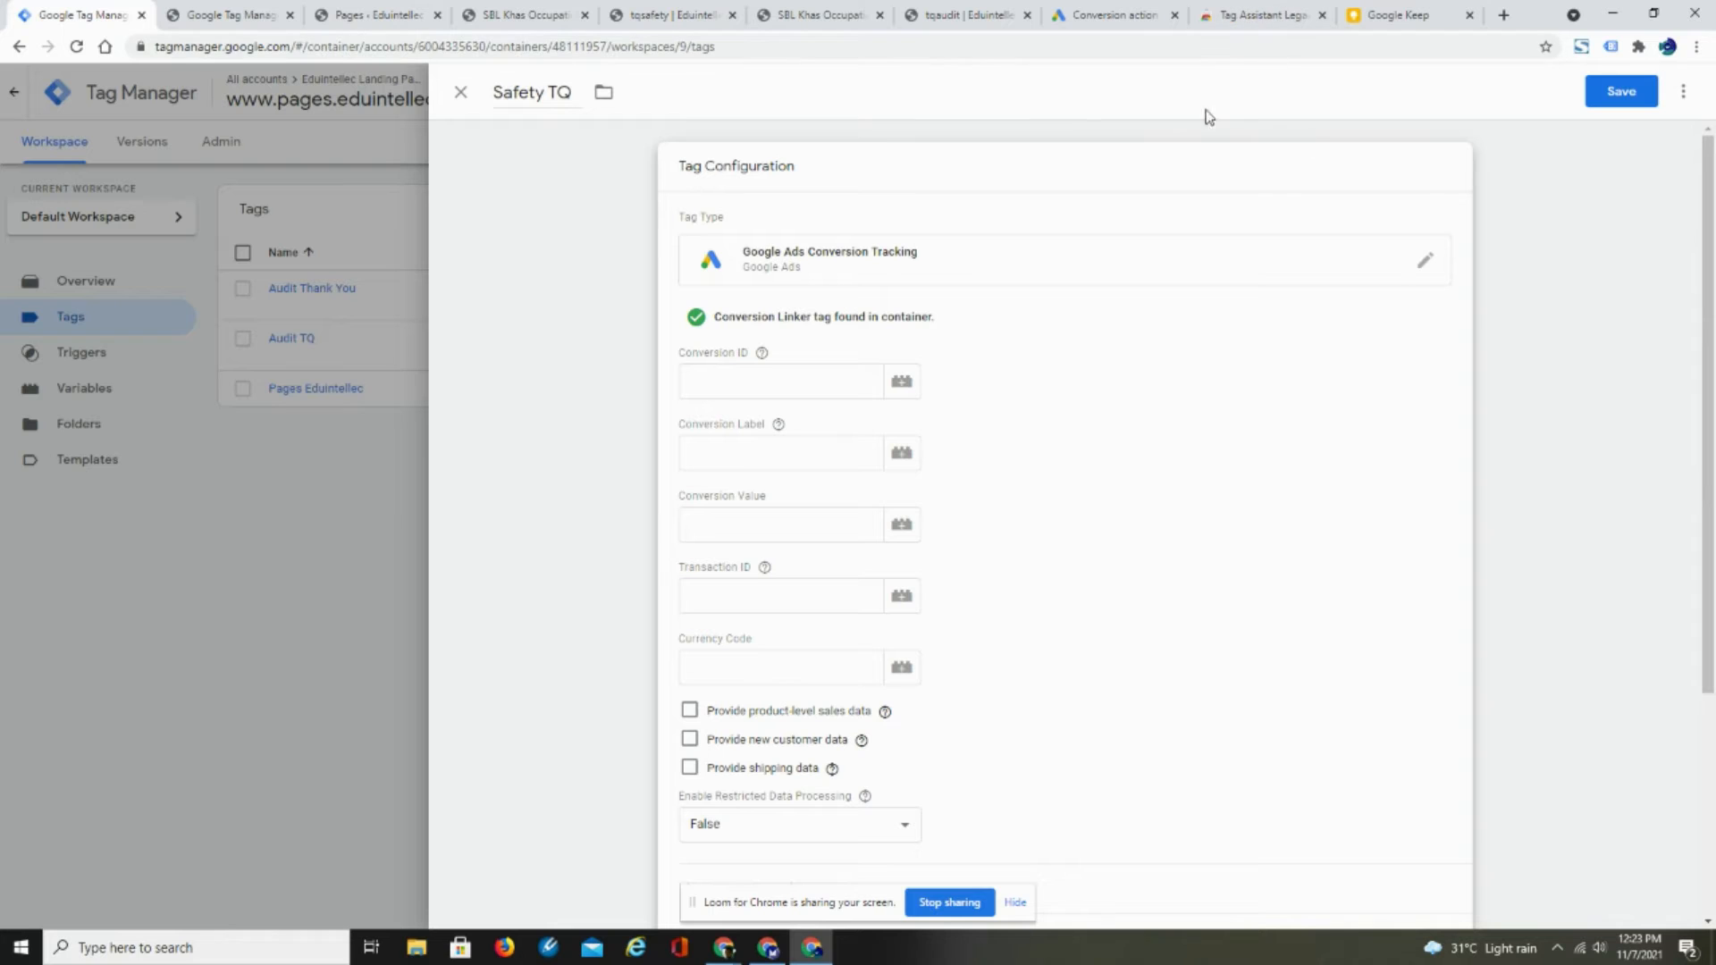
- Switch to Google Ads, finish the Audit Thank You Page conversion settings and return to the list of conversion actions
left_click(1117, 16)
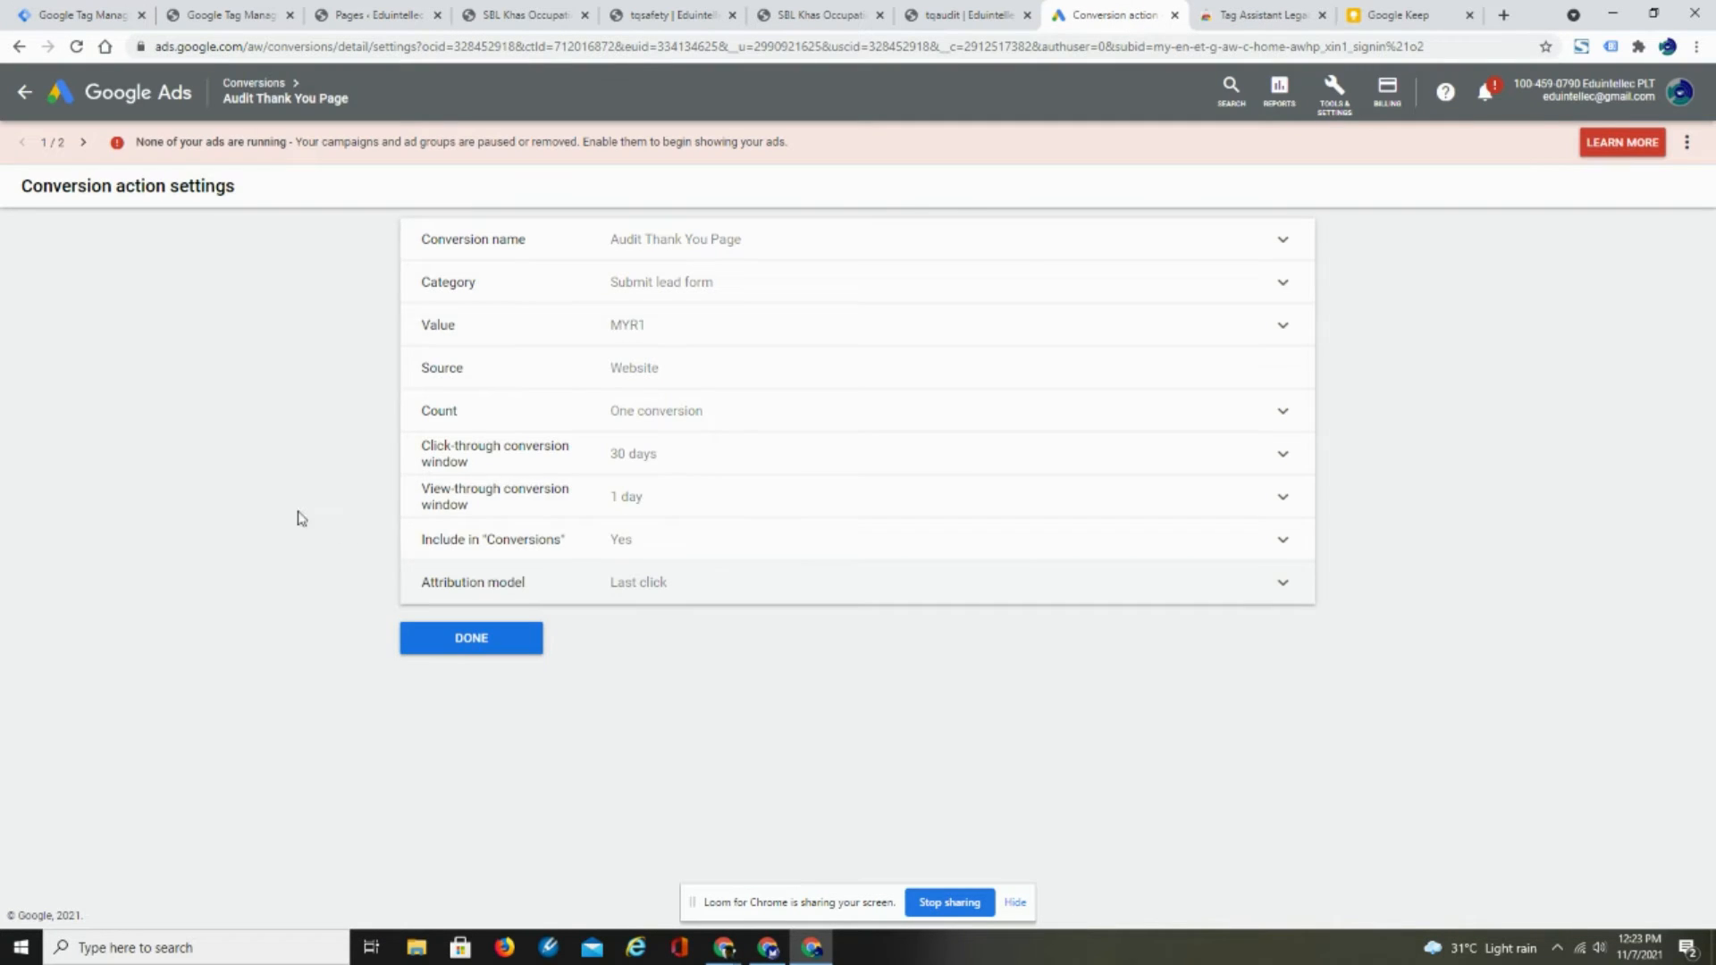
left_click(494, 655)
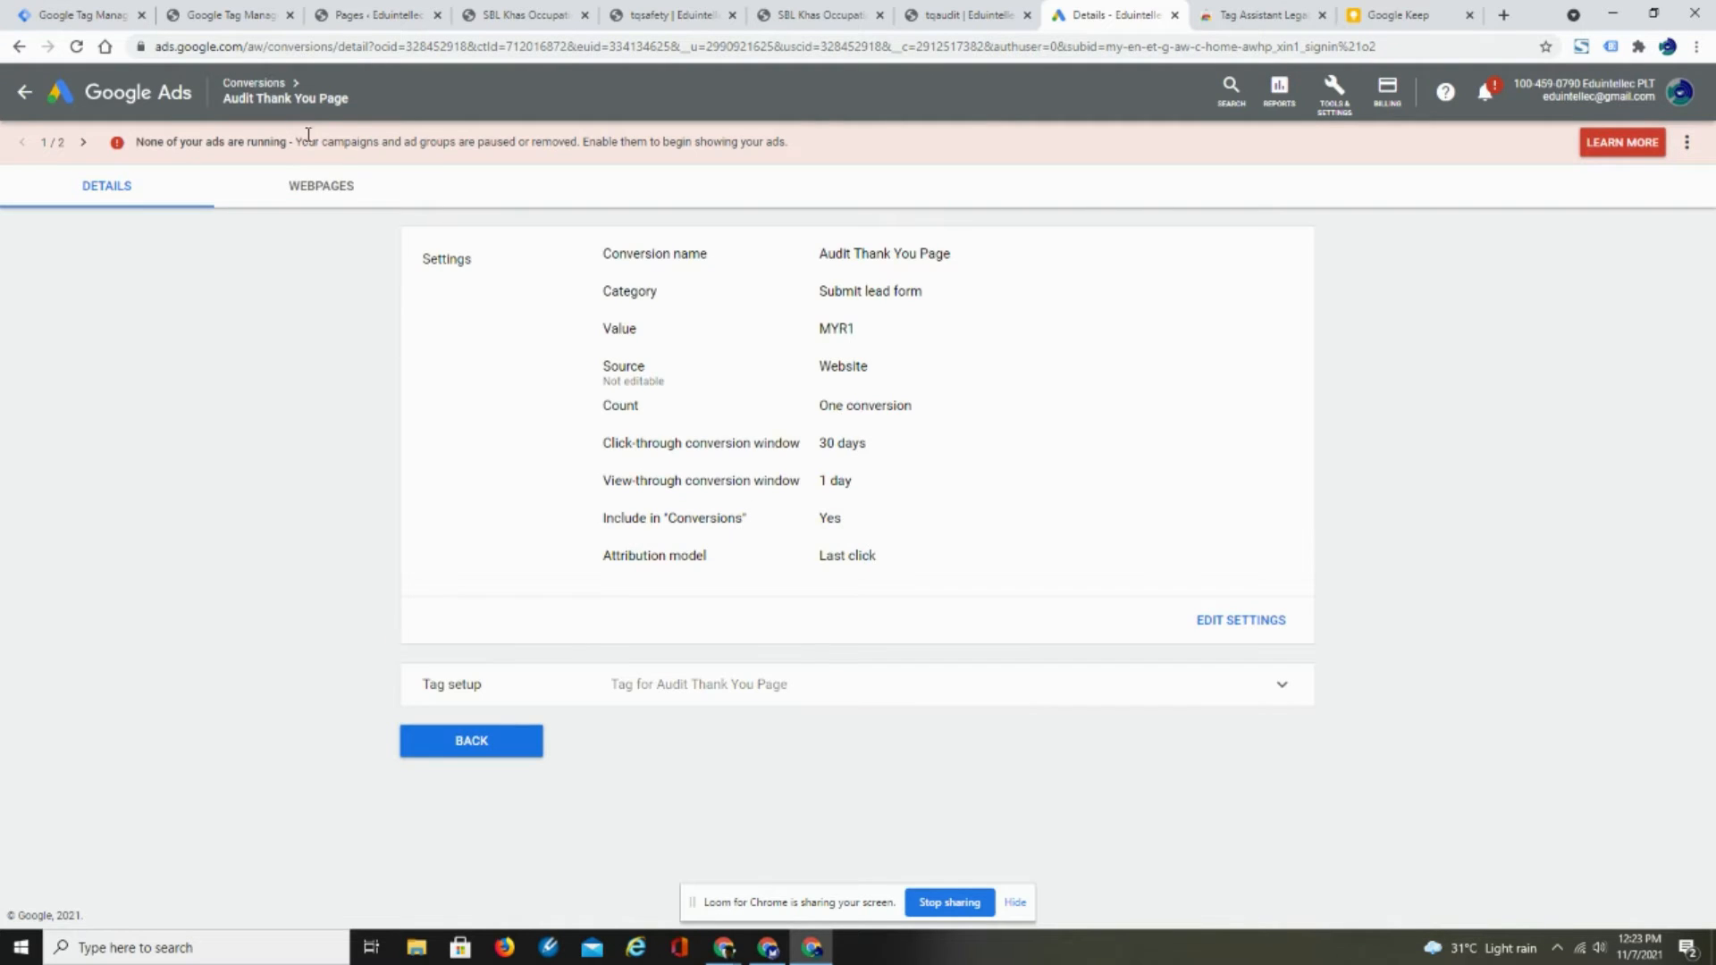
left_click(256, 84)
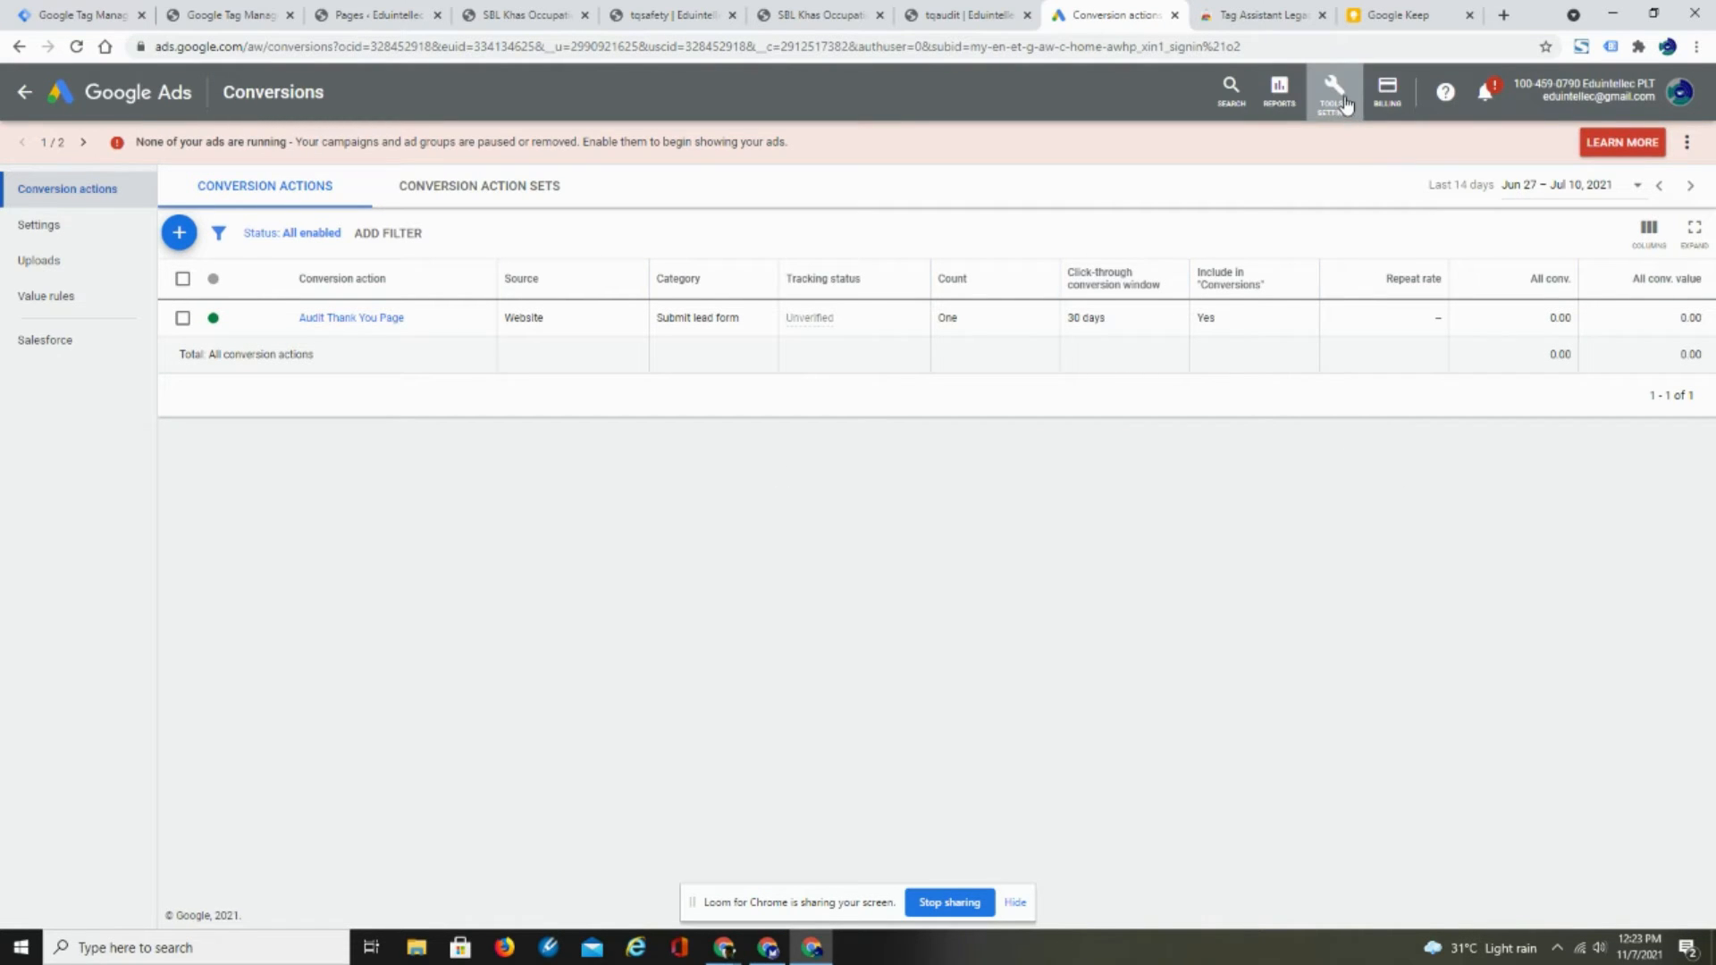
left_click(1341, 100)
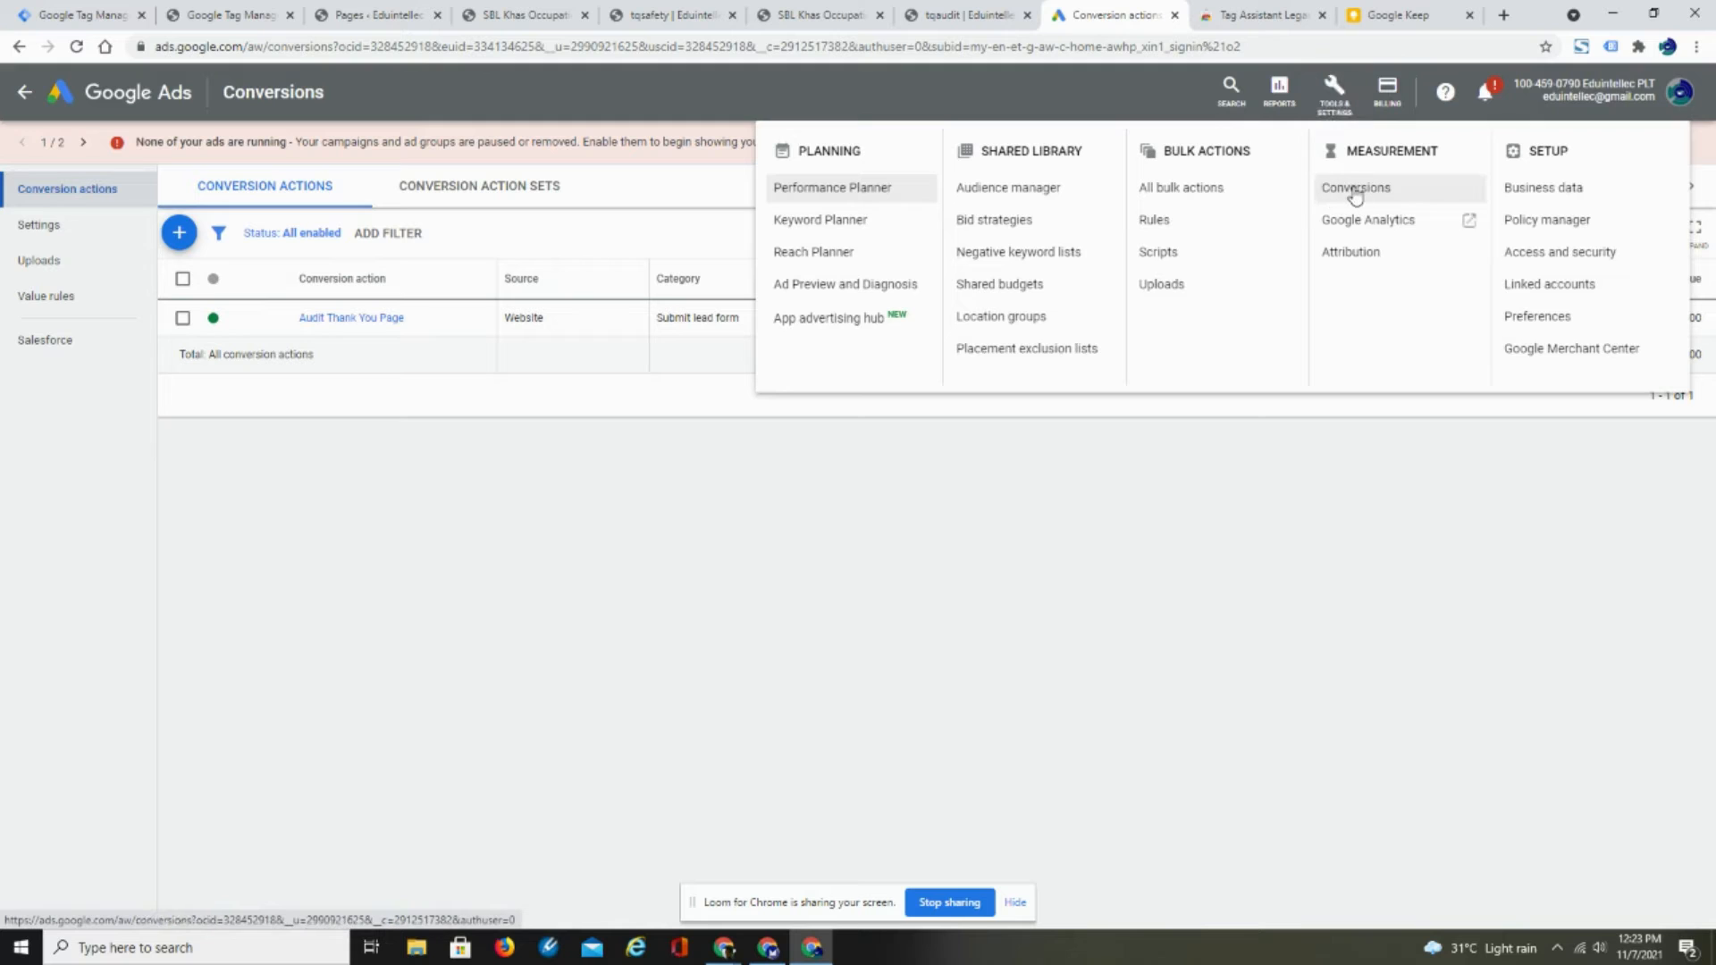
left_click(804, 594)
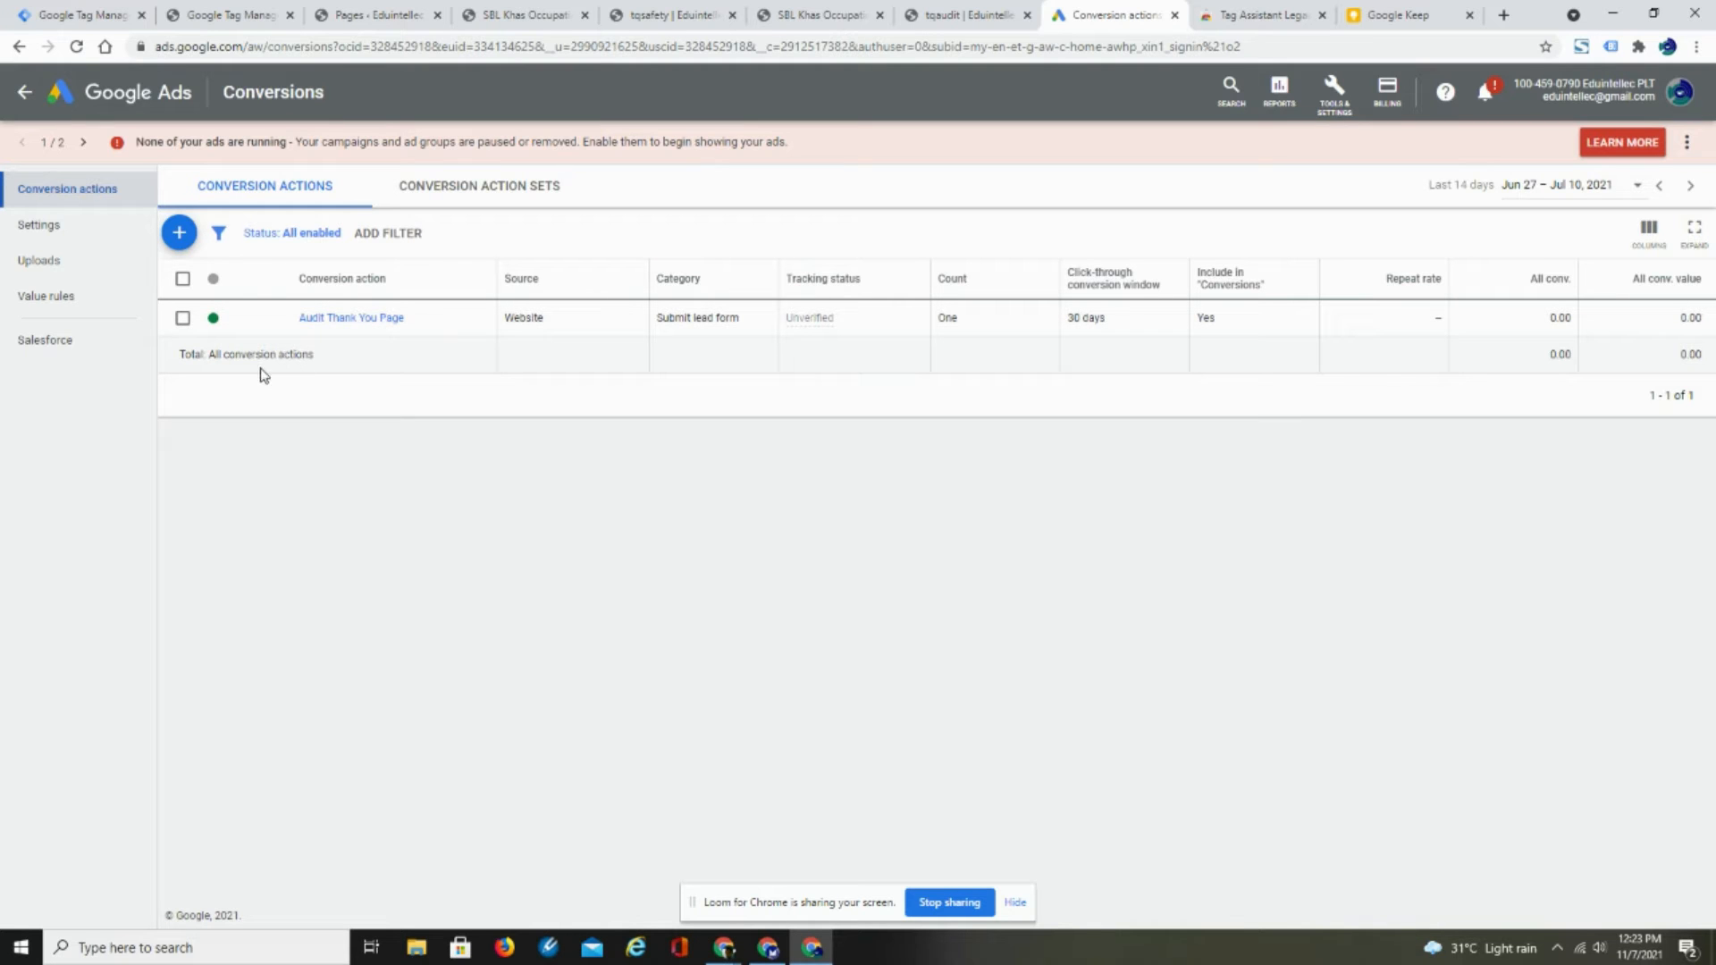
- Start a new website conversion action with the category Submit lead form and name it "Safety Thank You Page"
left_click(180, 236)
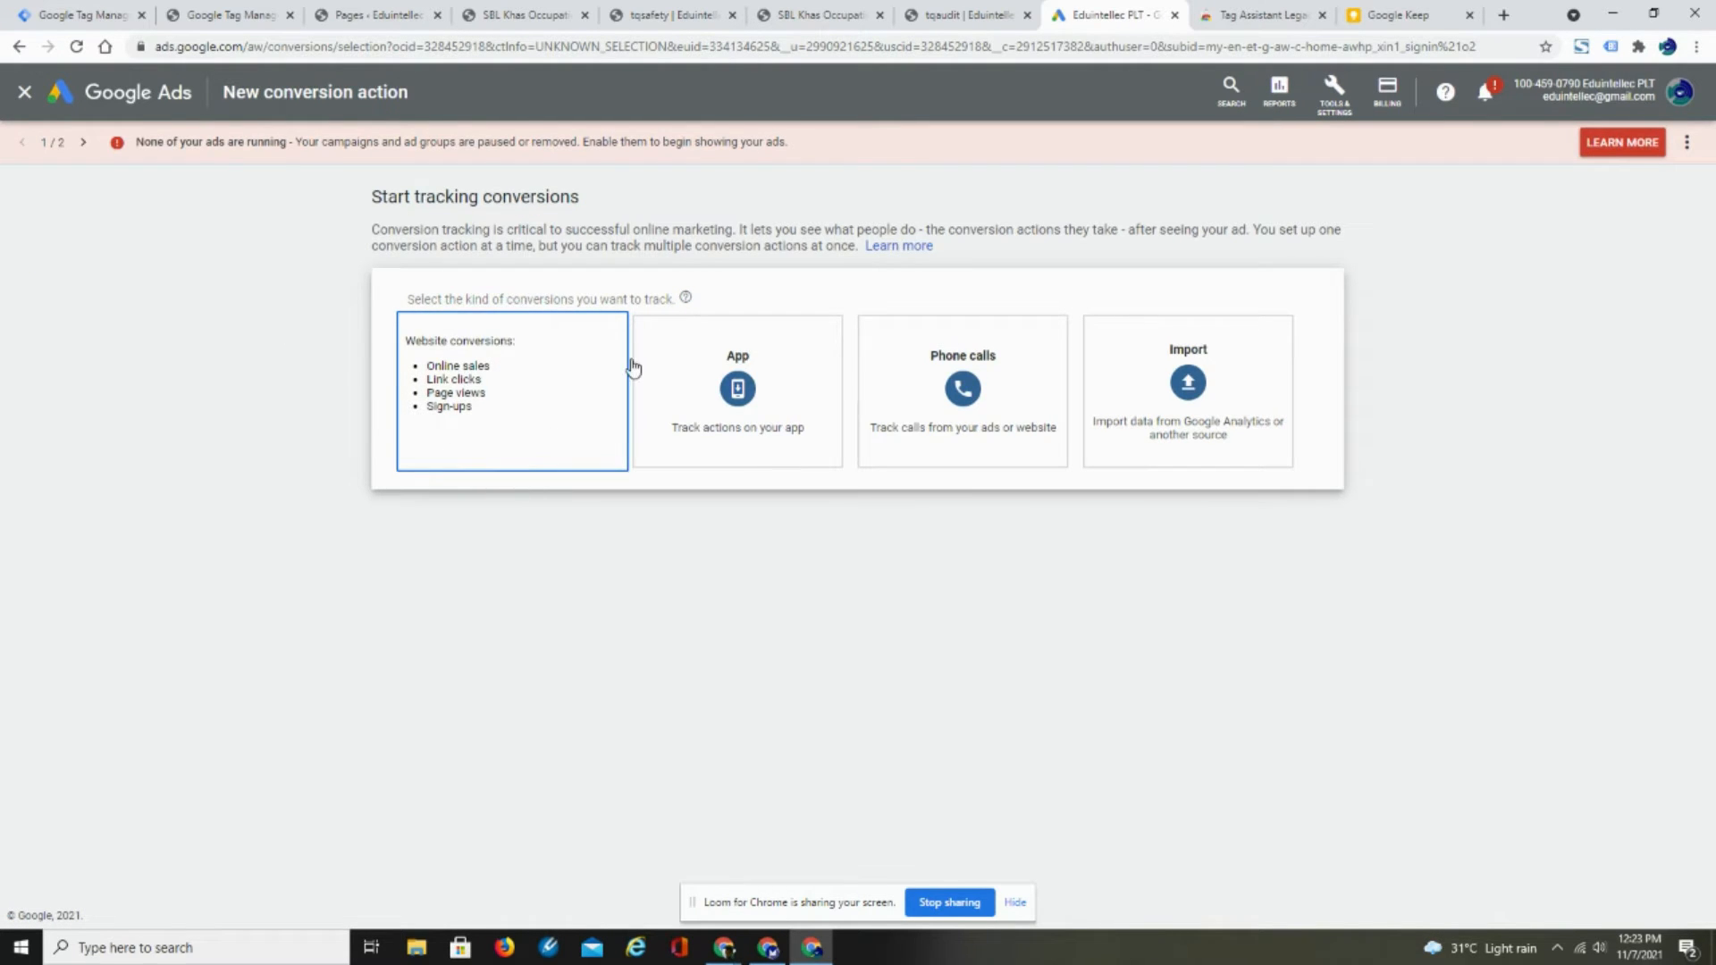
left_click(499, 447)
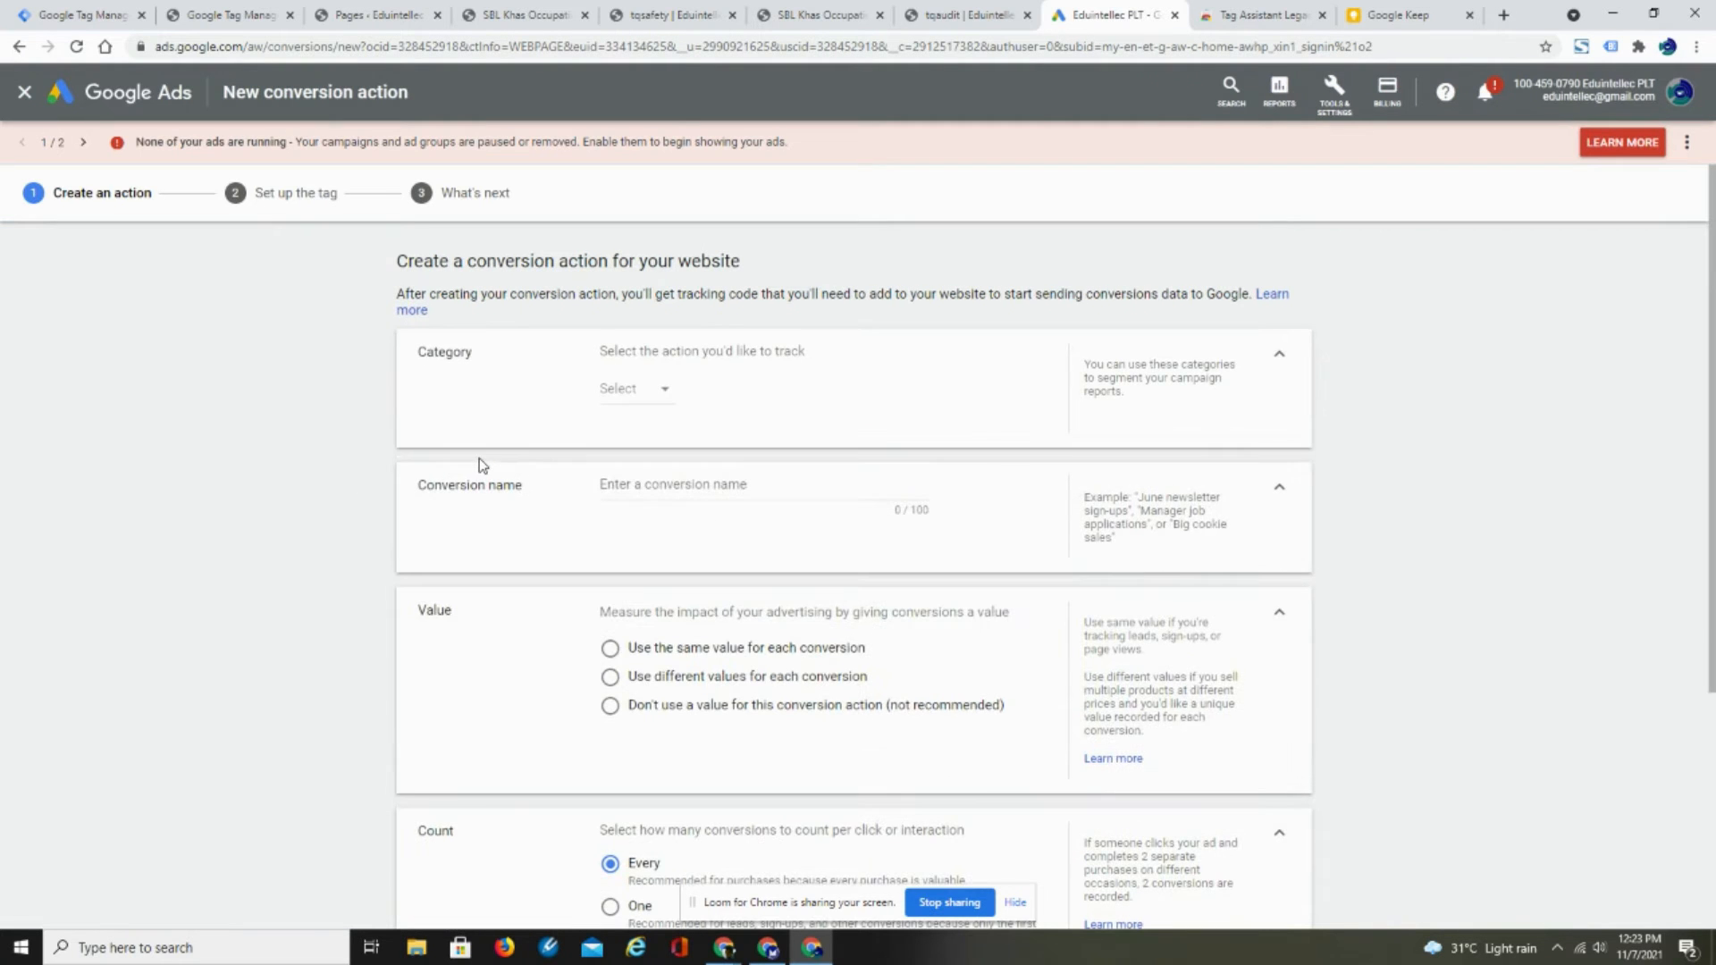
left_click(659, 390)
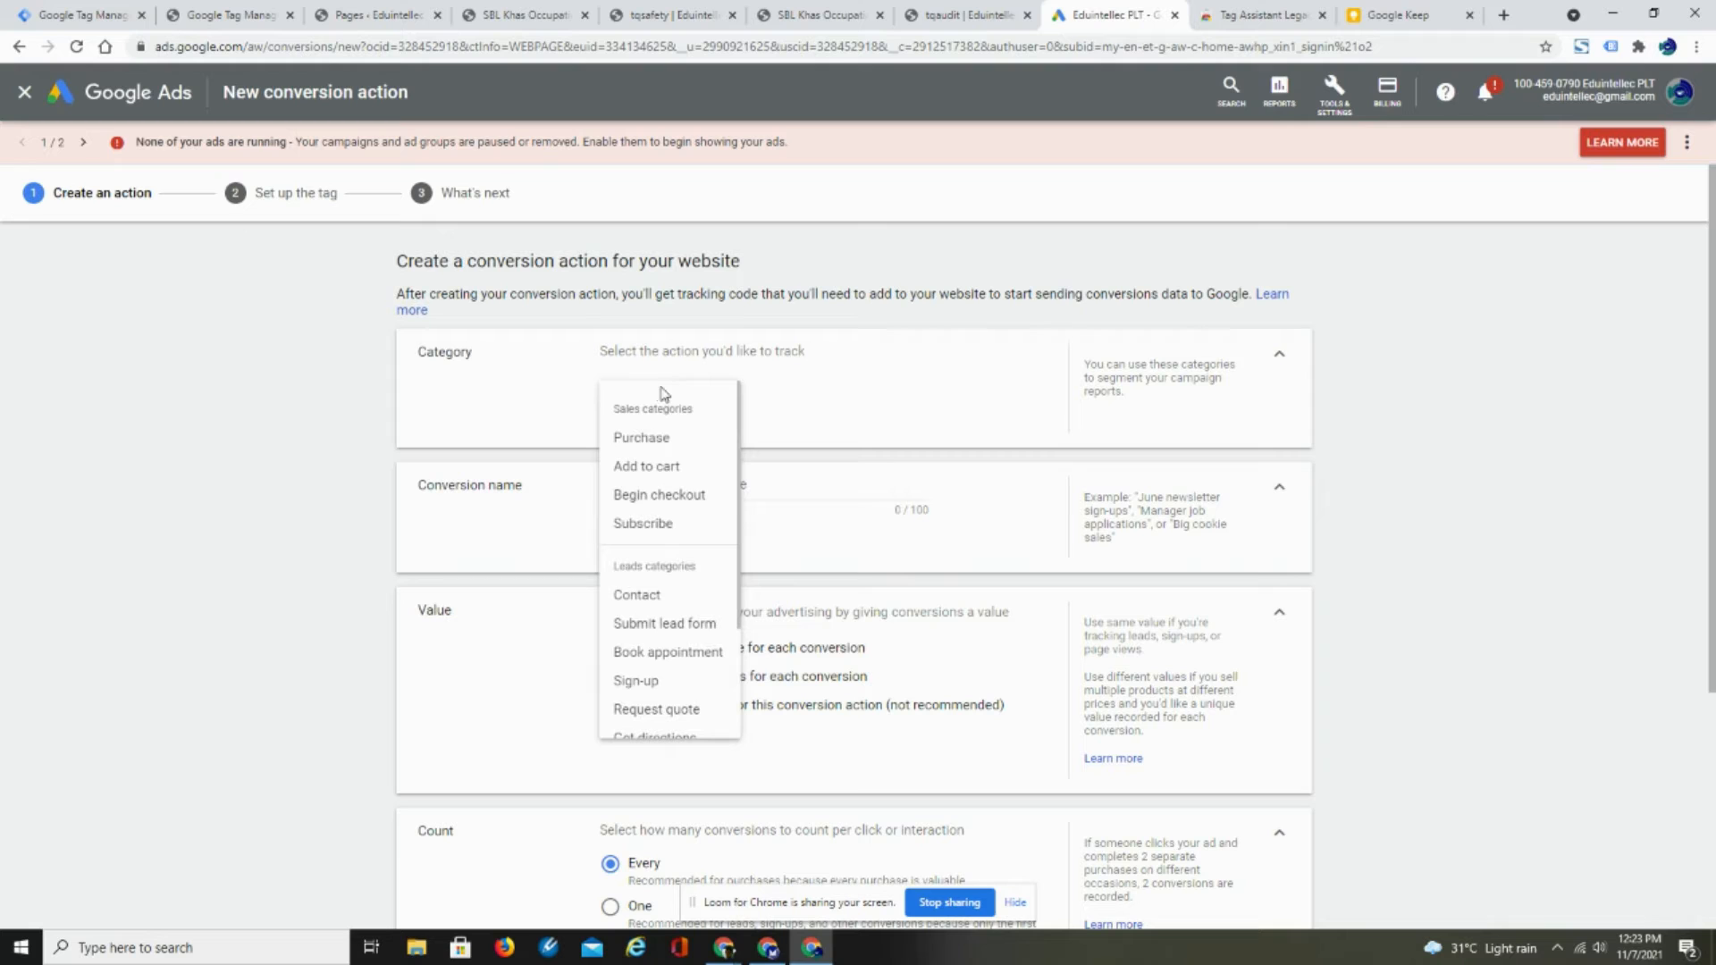
left_click(690, 623)
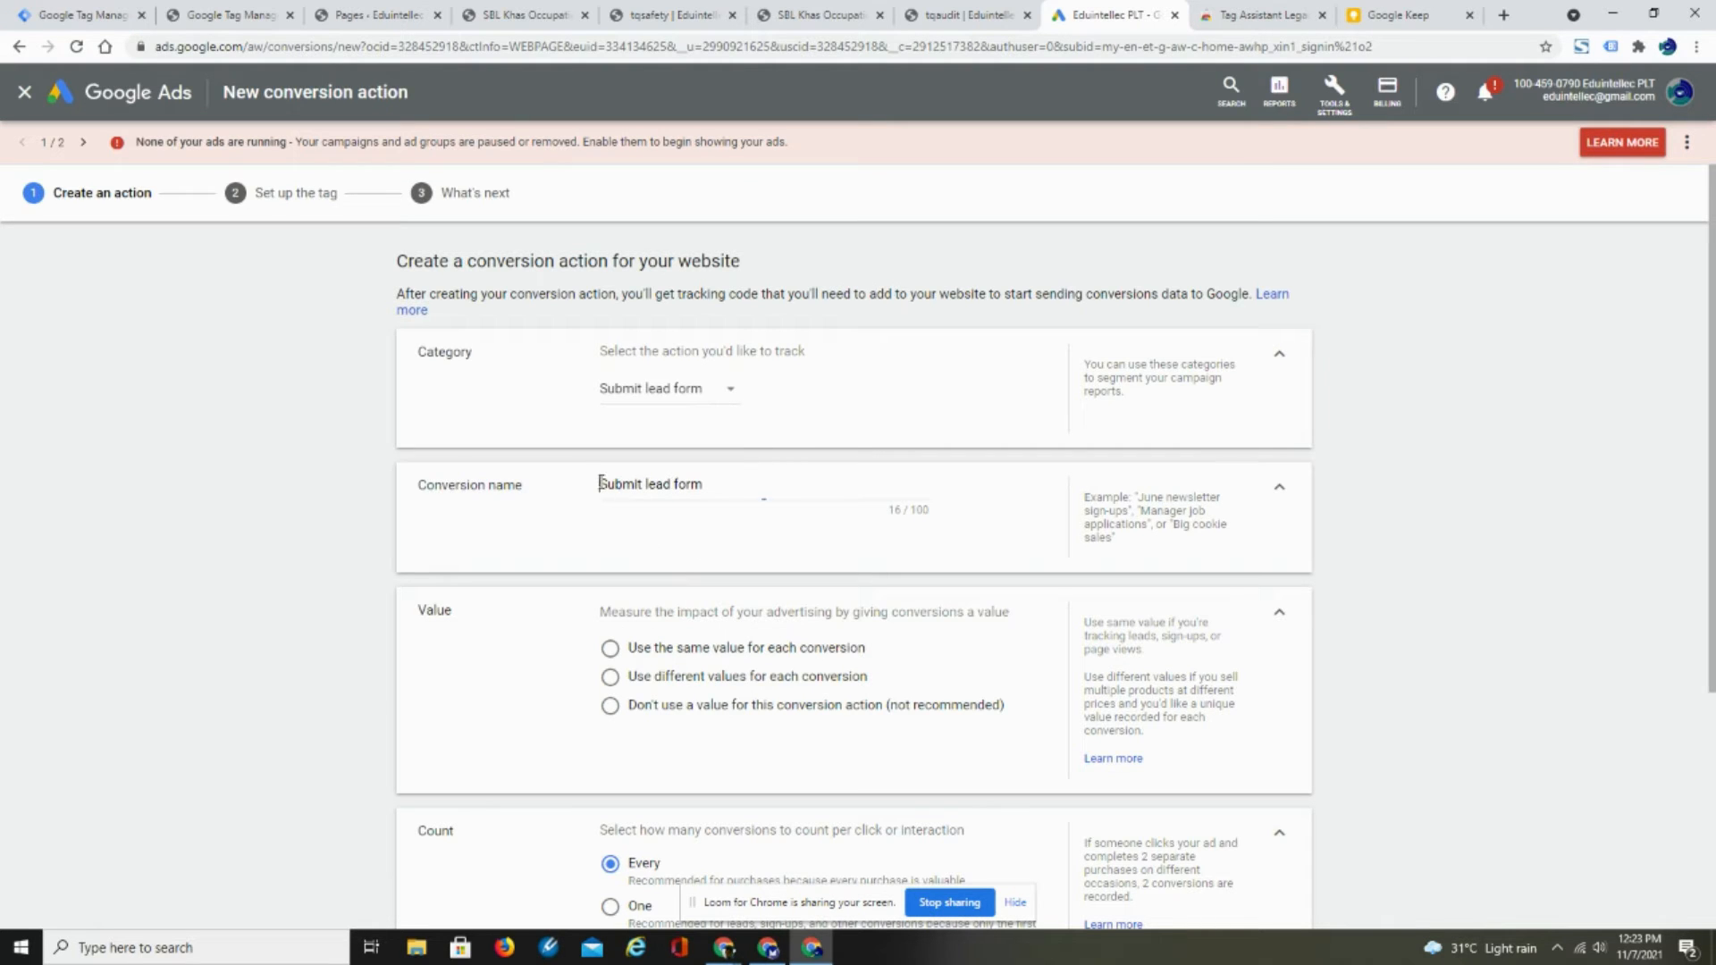
left_click_drag(601, 484, 731, 488)
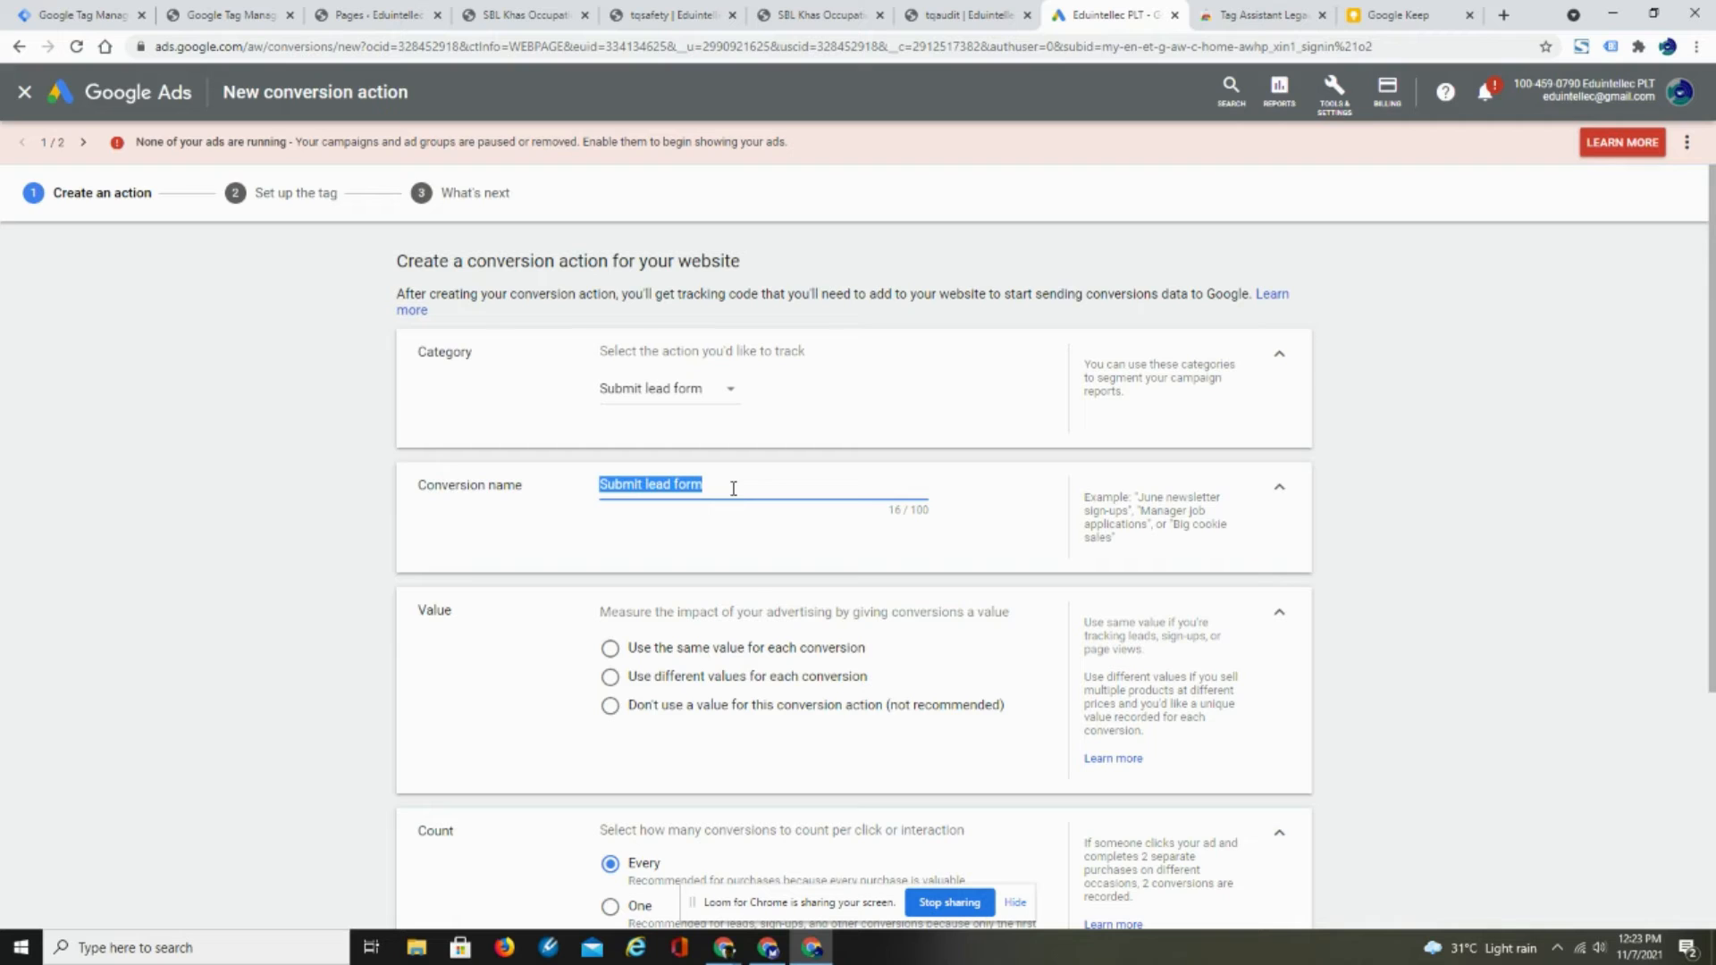
type("Sa")
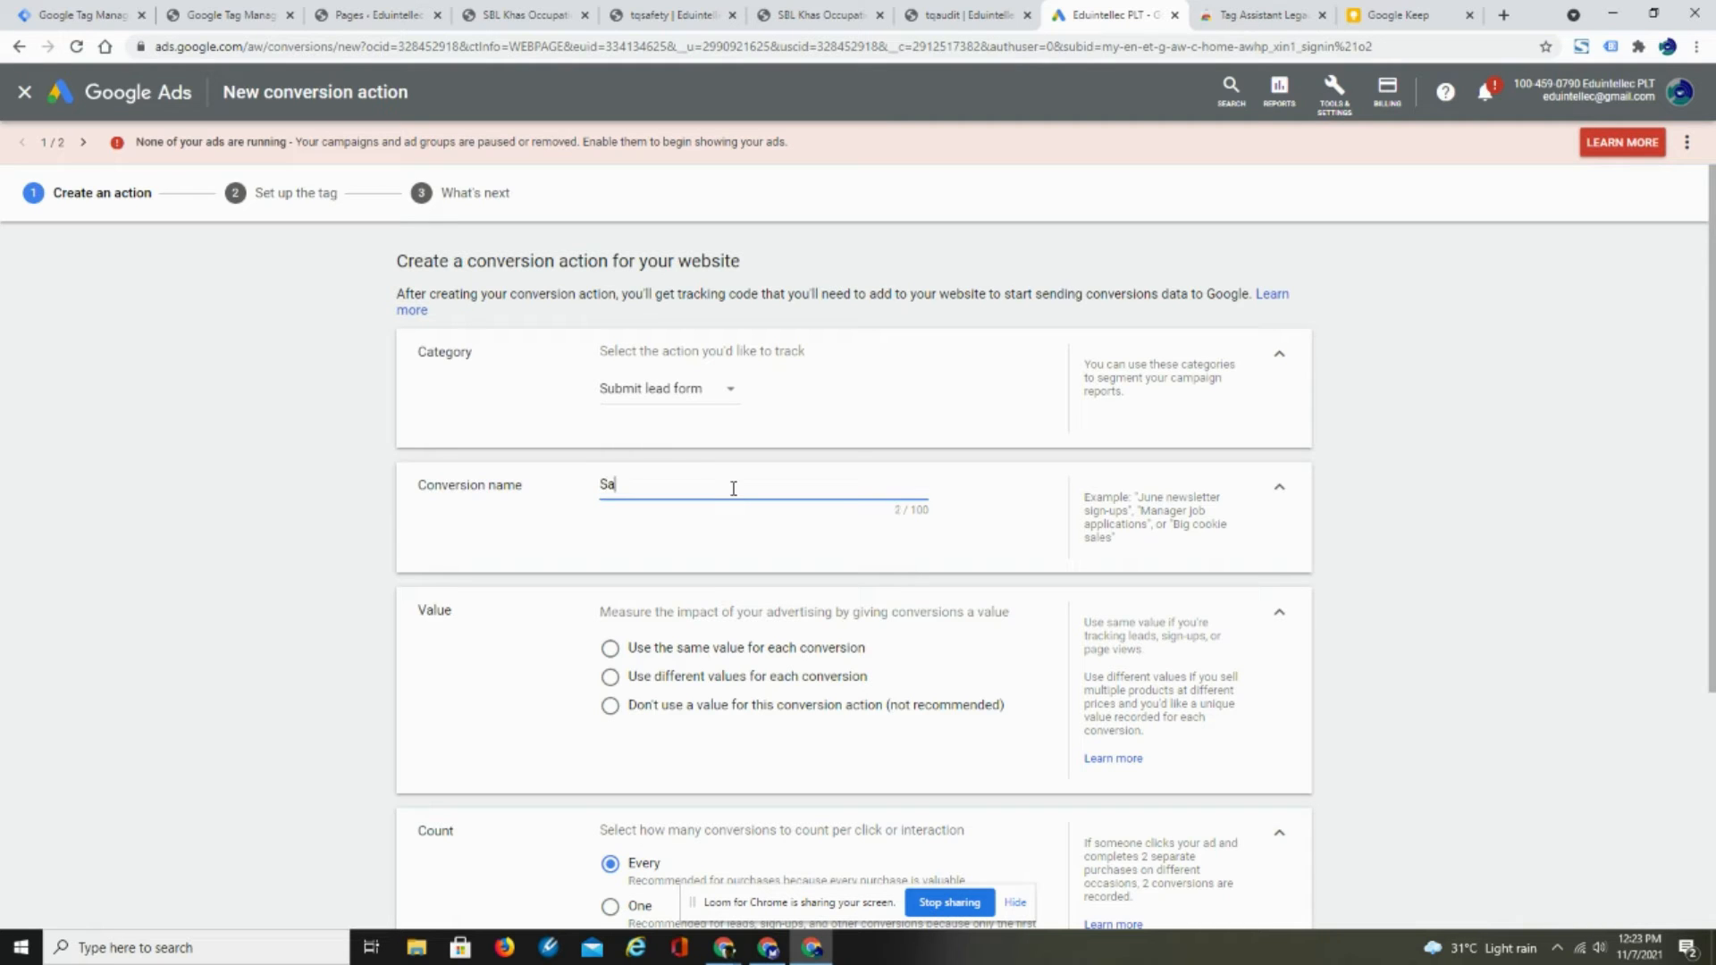
type("fety Than")
- Use the same value of 1 MYR for each conversion, set the count to One, and create the conversion action
scroll(1287, 639, "down", 2)
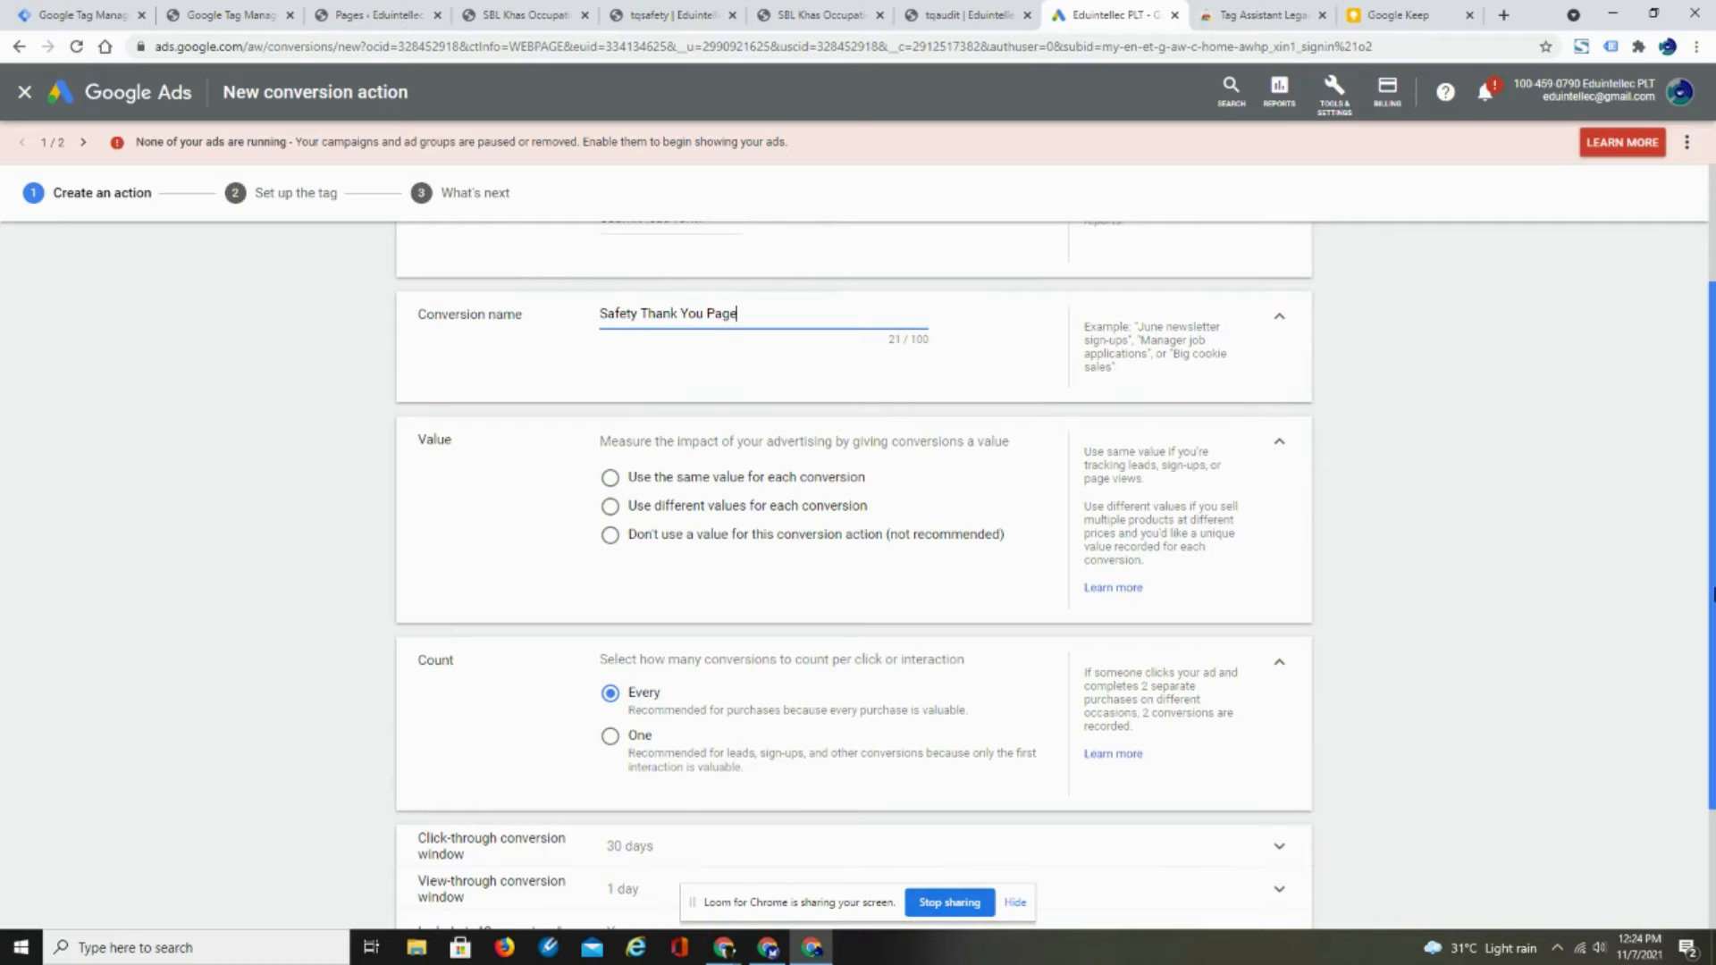
left_click(610, 477)
left_click(816, 544)
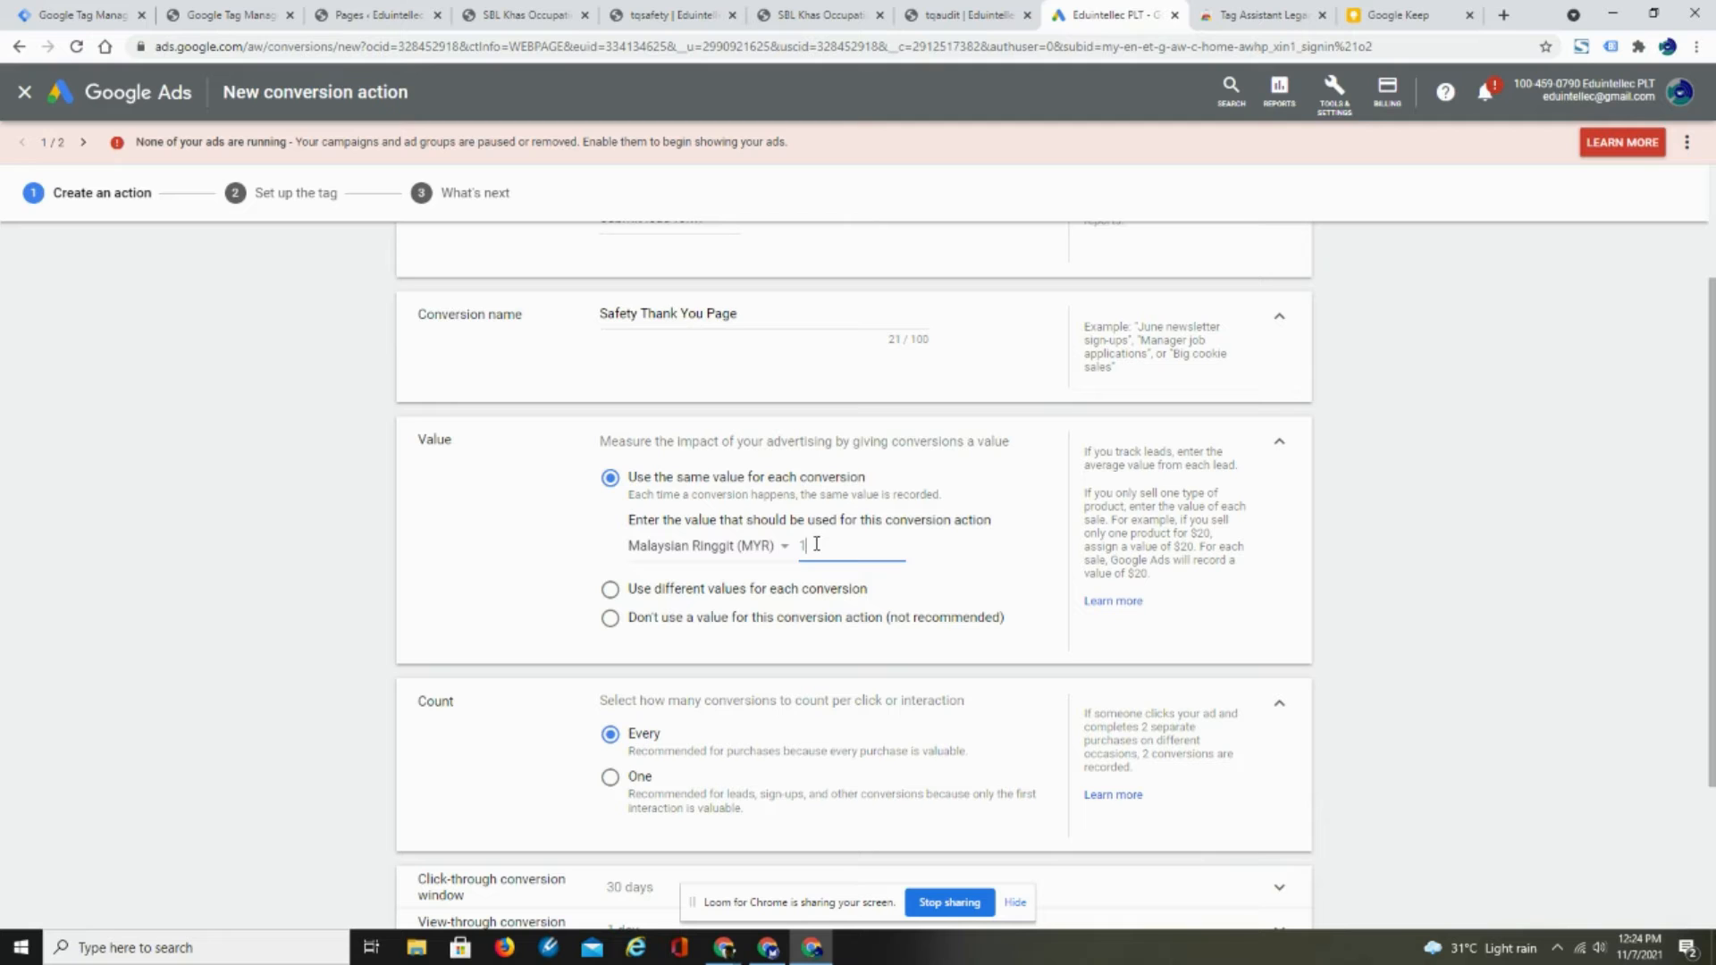
scroll(1712, 545, "down", 2)
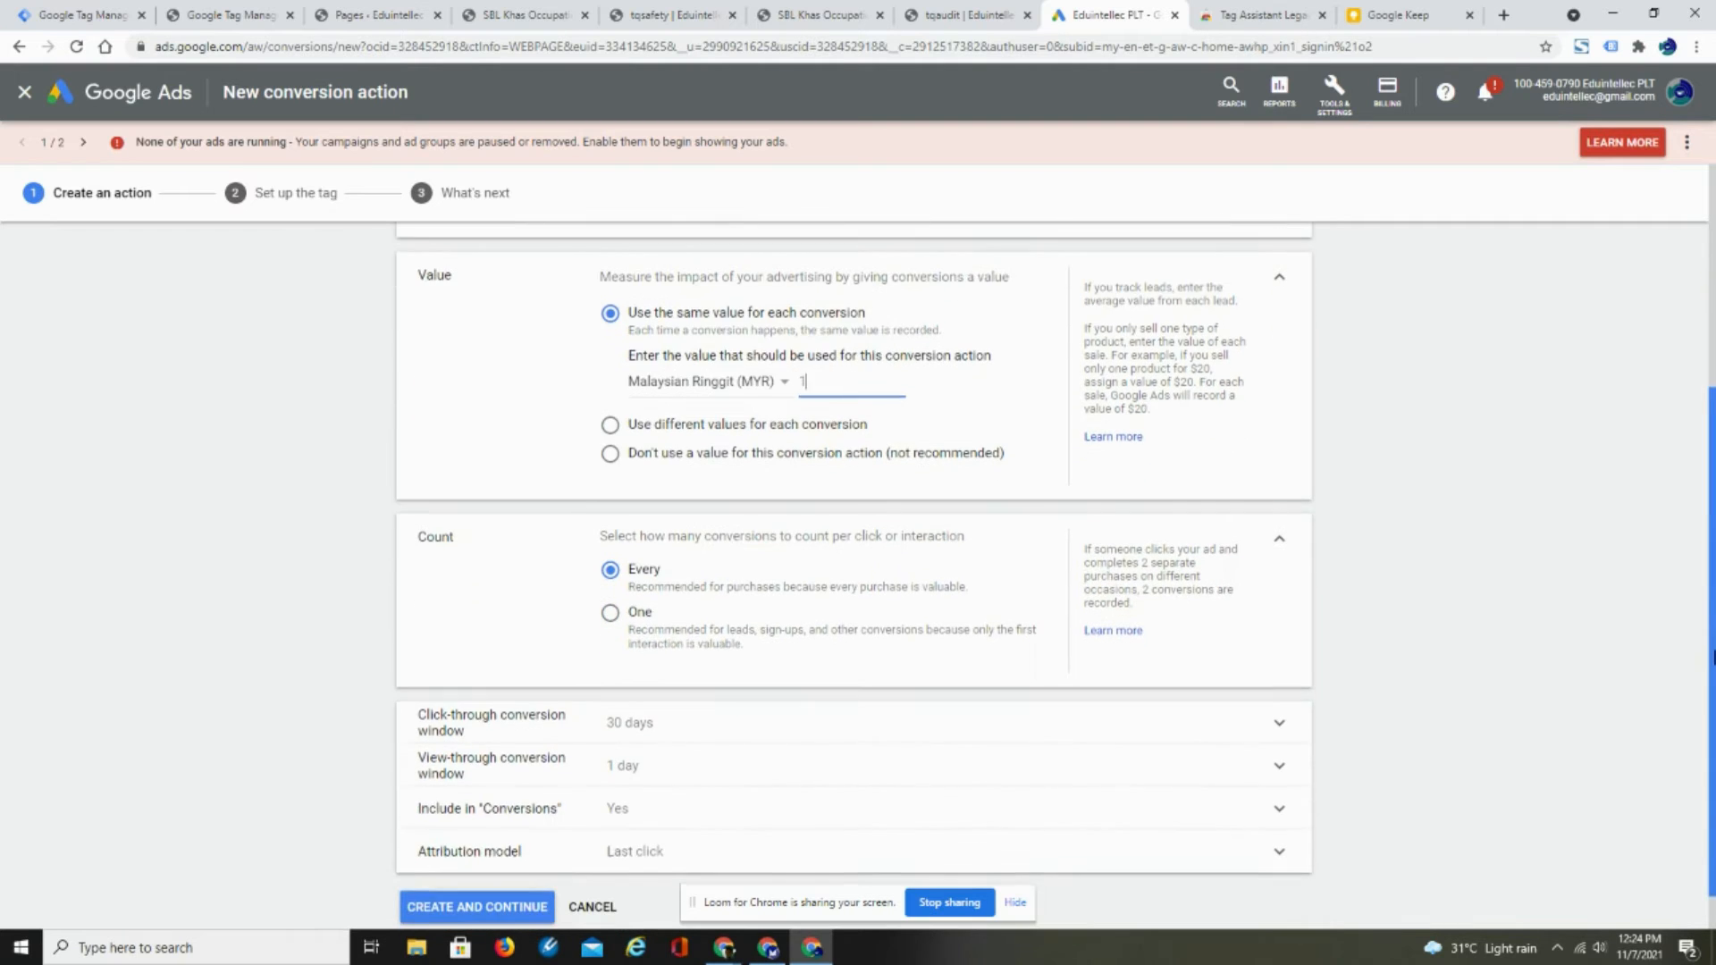
left_click(610, 617)
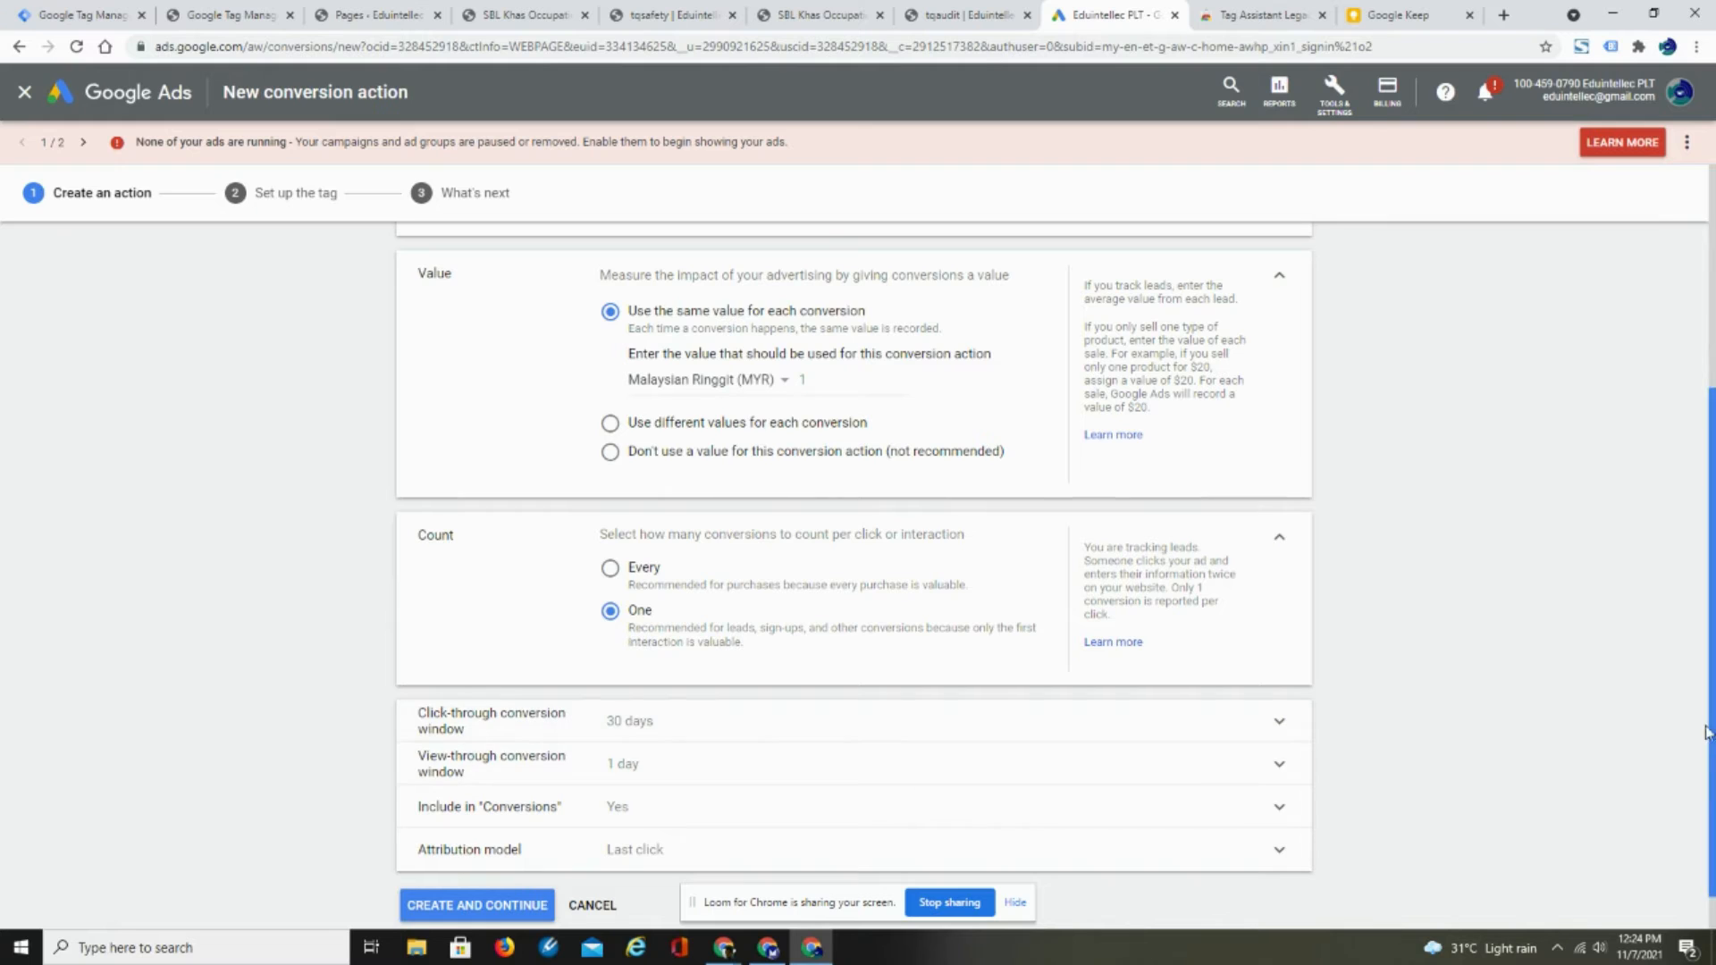
scroll(519, 876, "down", 1)
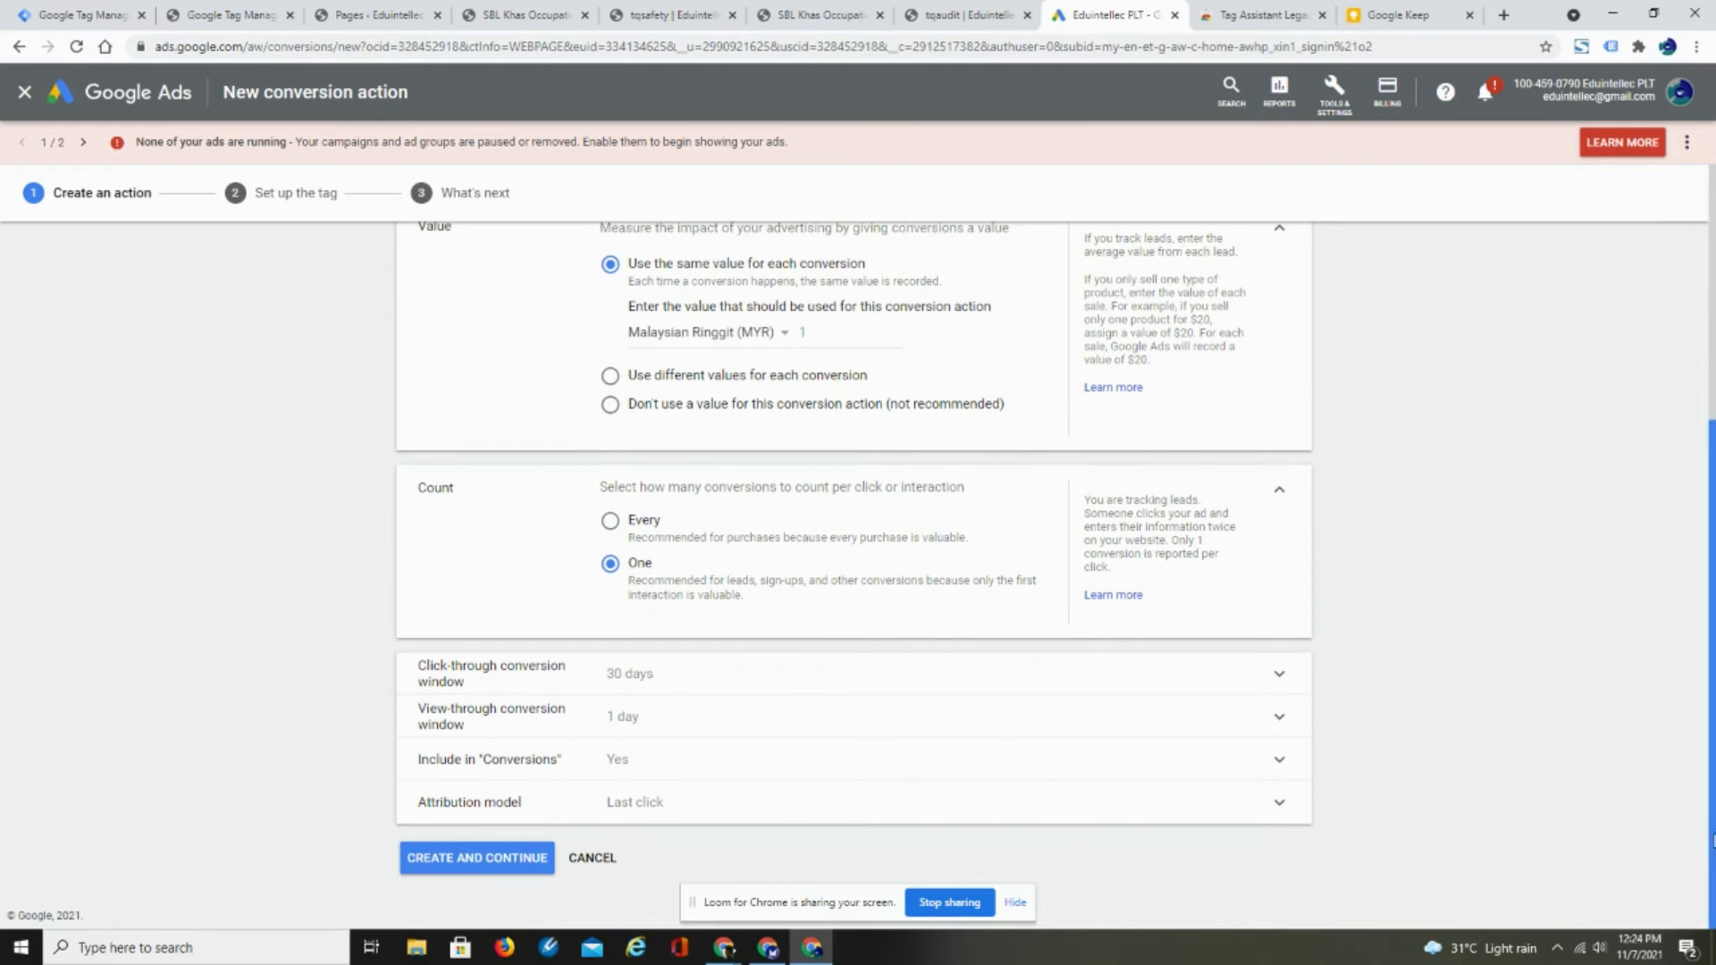
left_click(476, 862)
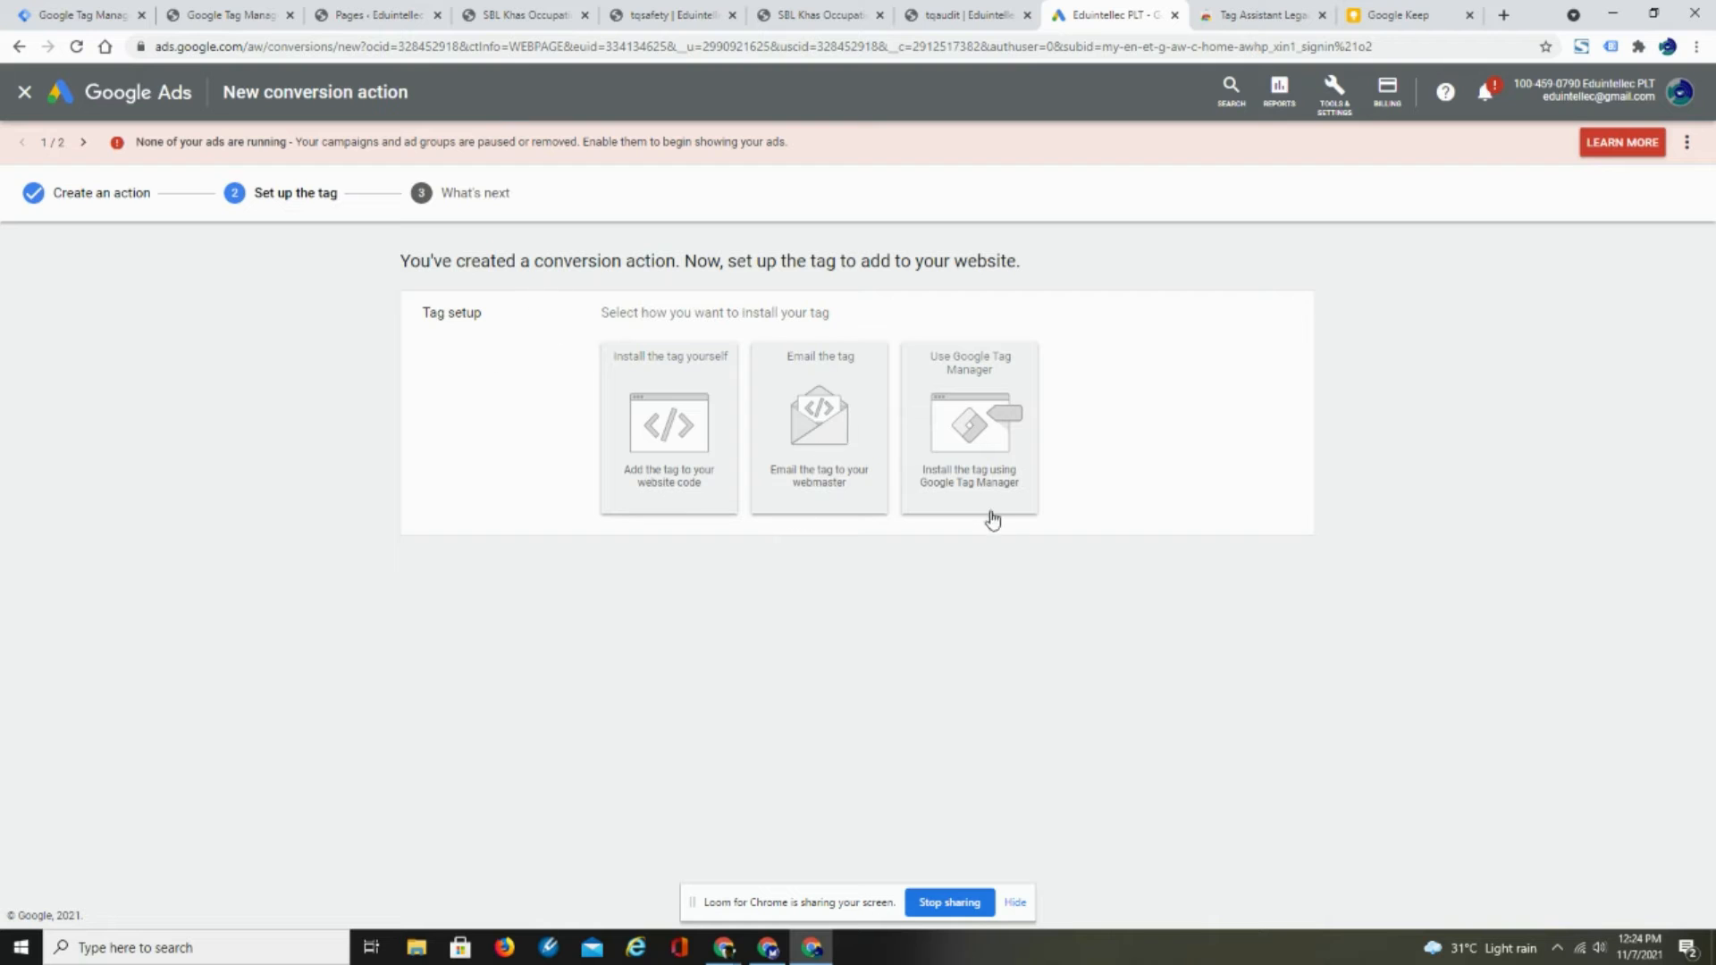
- Choose Google Tag Manager as the installation method and copy the conversion ID into the Safety TQ tag in Tag Manager
left_click(976, 483)
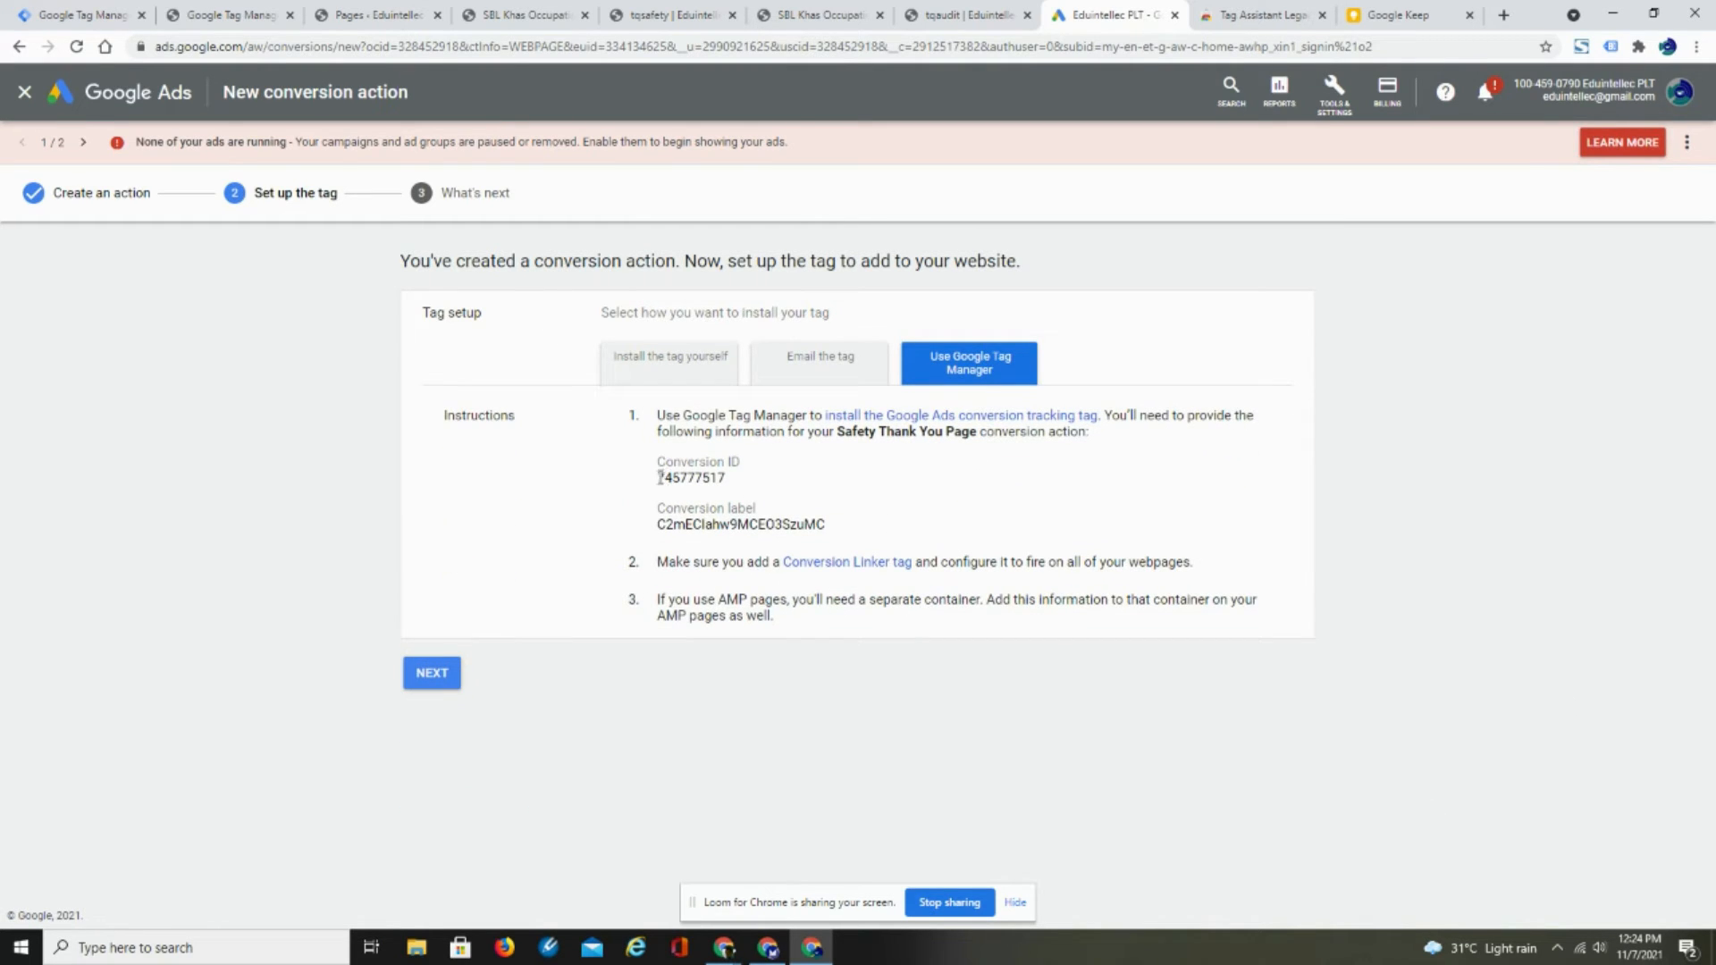
left_click_drag(660, 477, 721, 484)
right_click(717, 484)
left_click(750, 492)
left_click(107, 16)
left_click(741, 376)
right_click(741, 376)
left_click(786, 507)
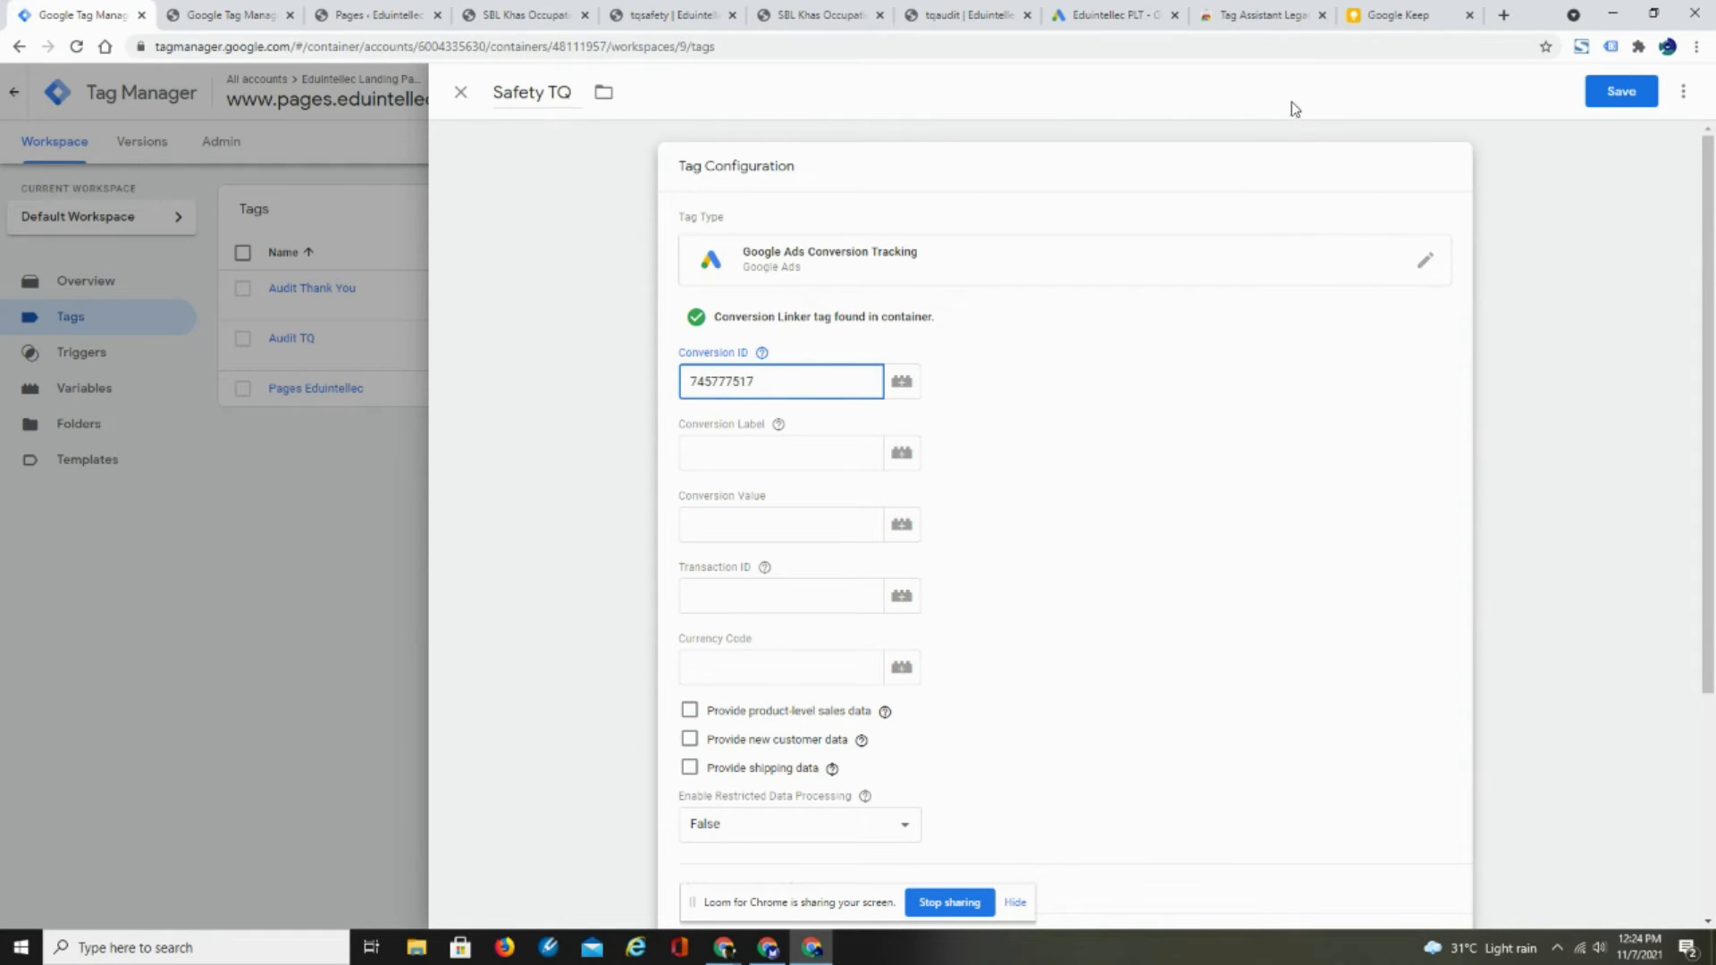
- Copy the Safety Thank You Page conversion label from Google Ads into the Safety TQ tag's Conversion Label in Tag Manager
left_click(1259, 24)
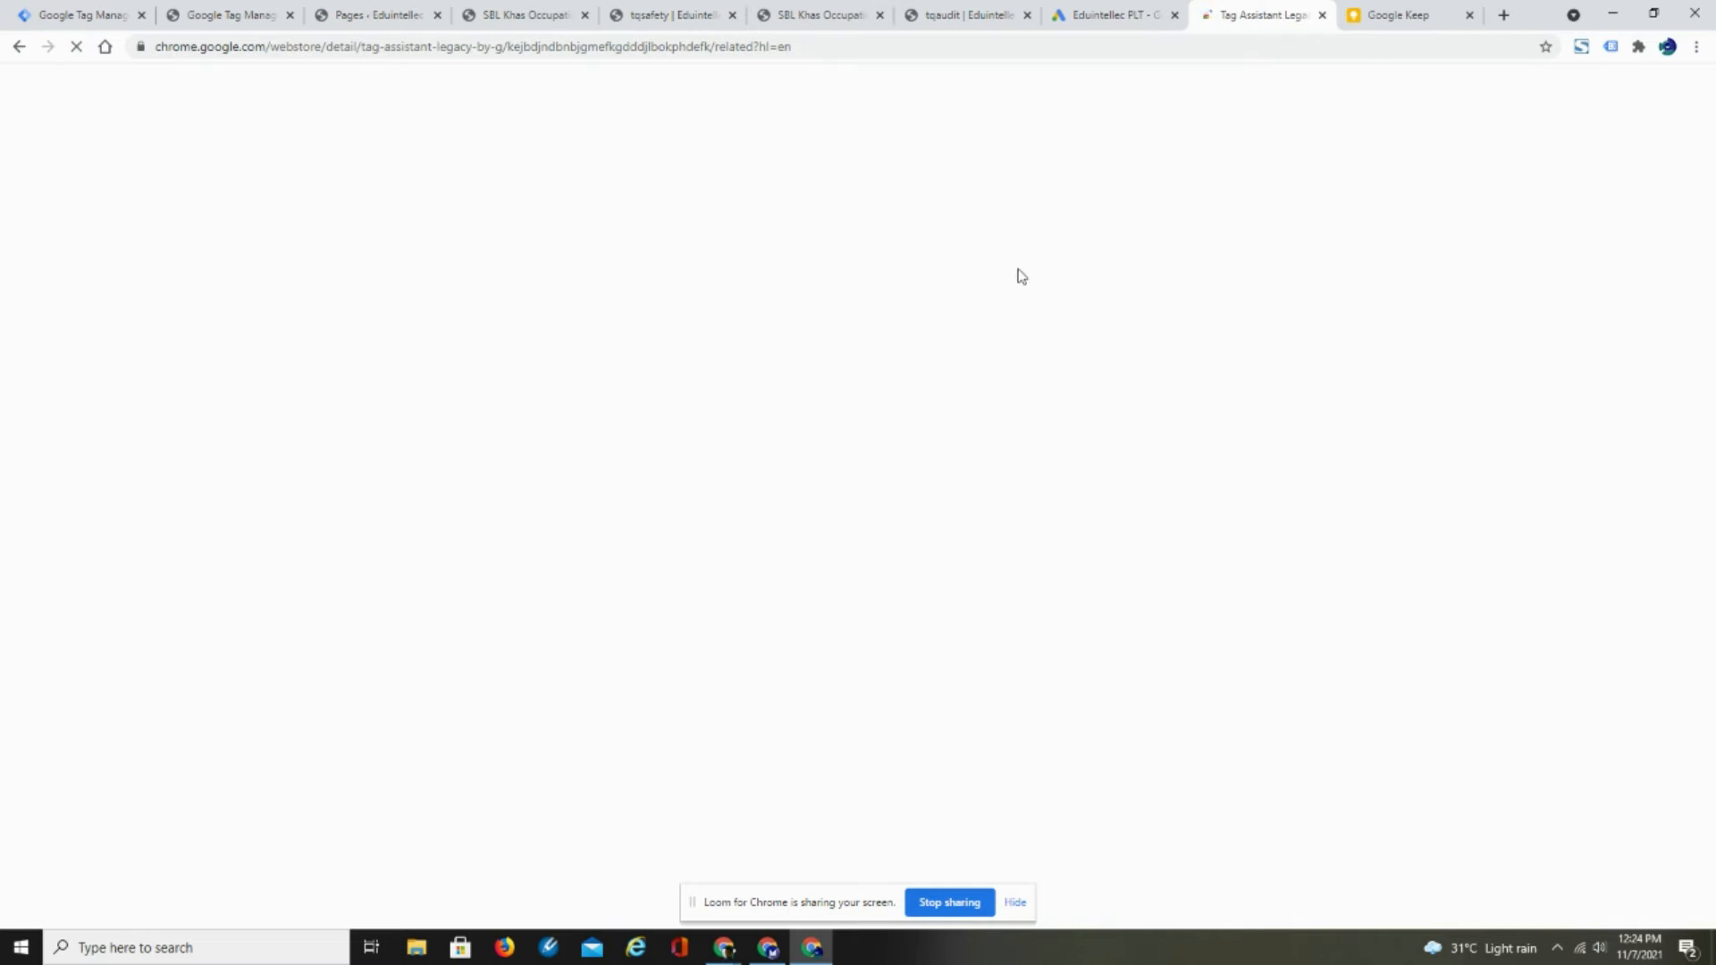
left_click(1104, 21)
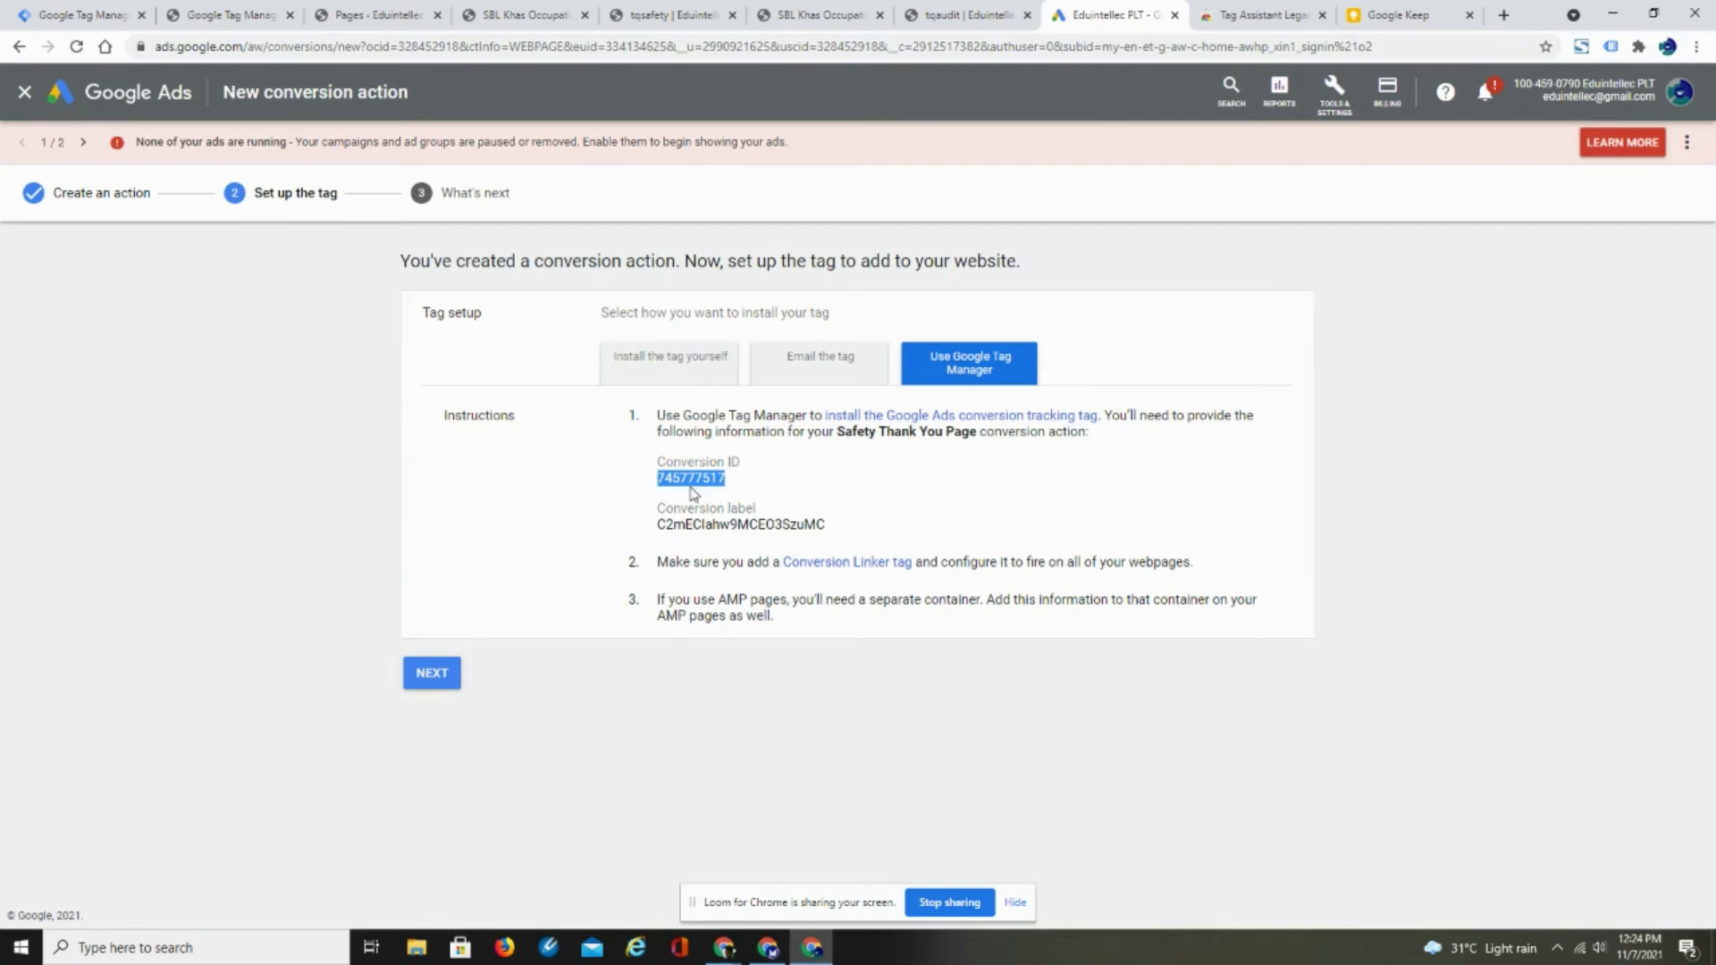
left_click_drag(660, 525, 827, 533)
right_click(812, 524)
left_click(831, 541)
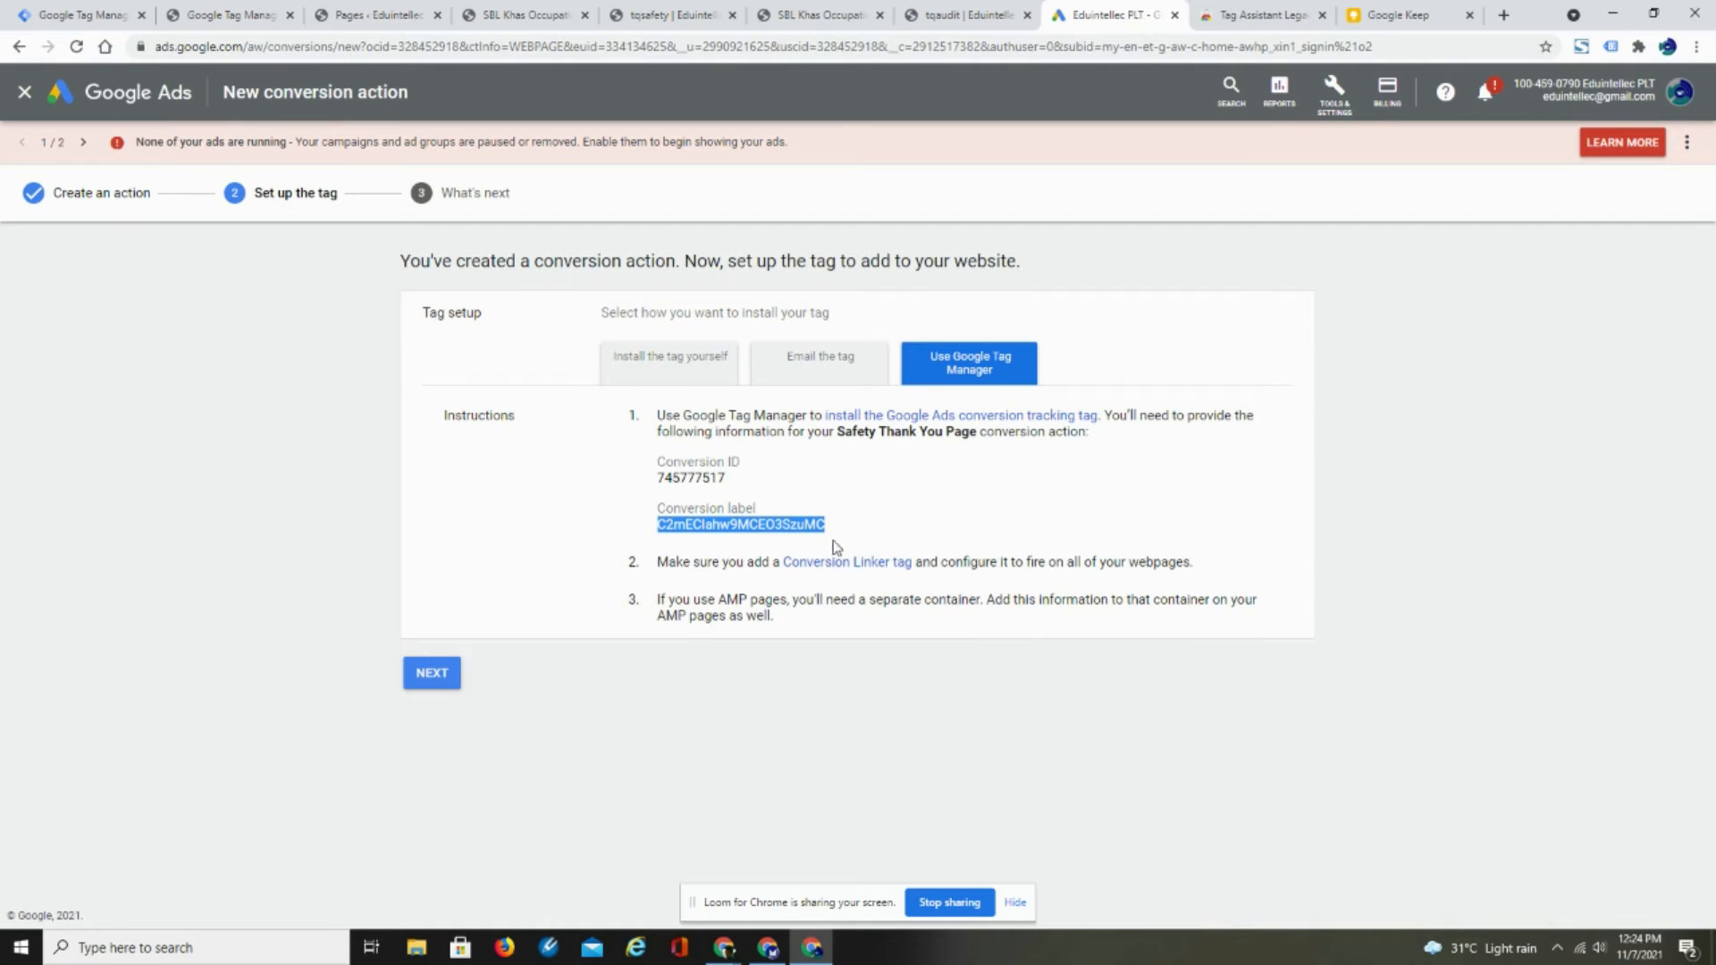
left_click(75, 17)
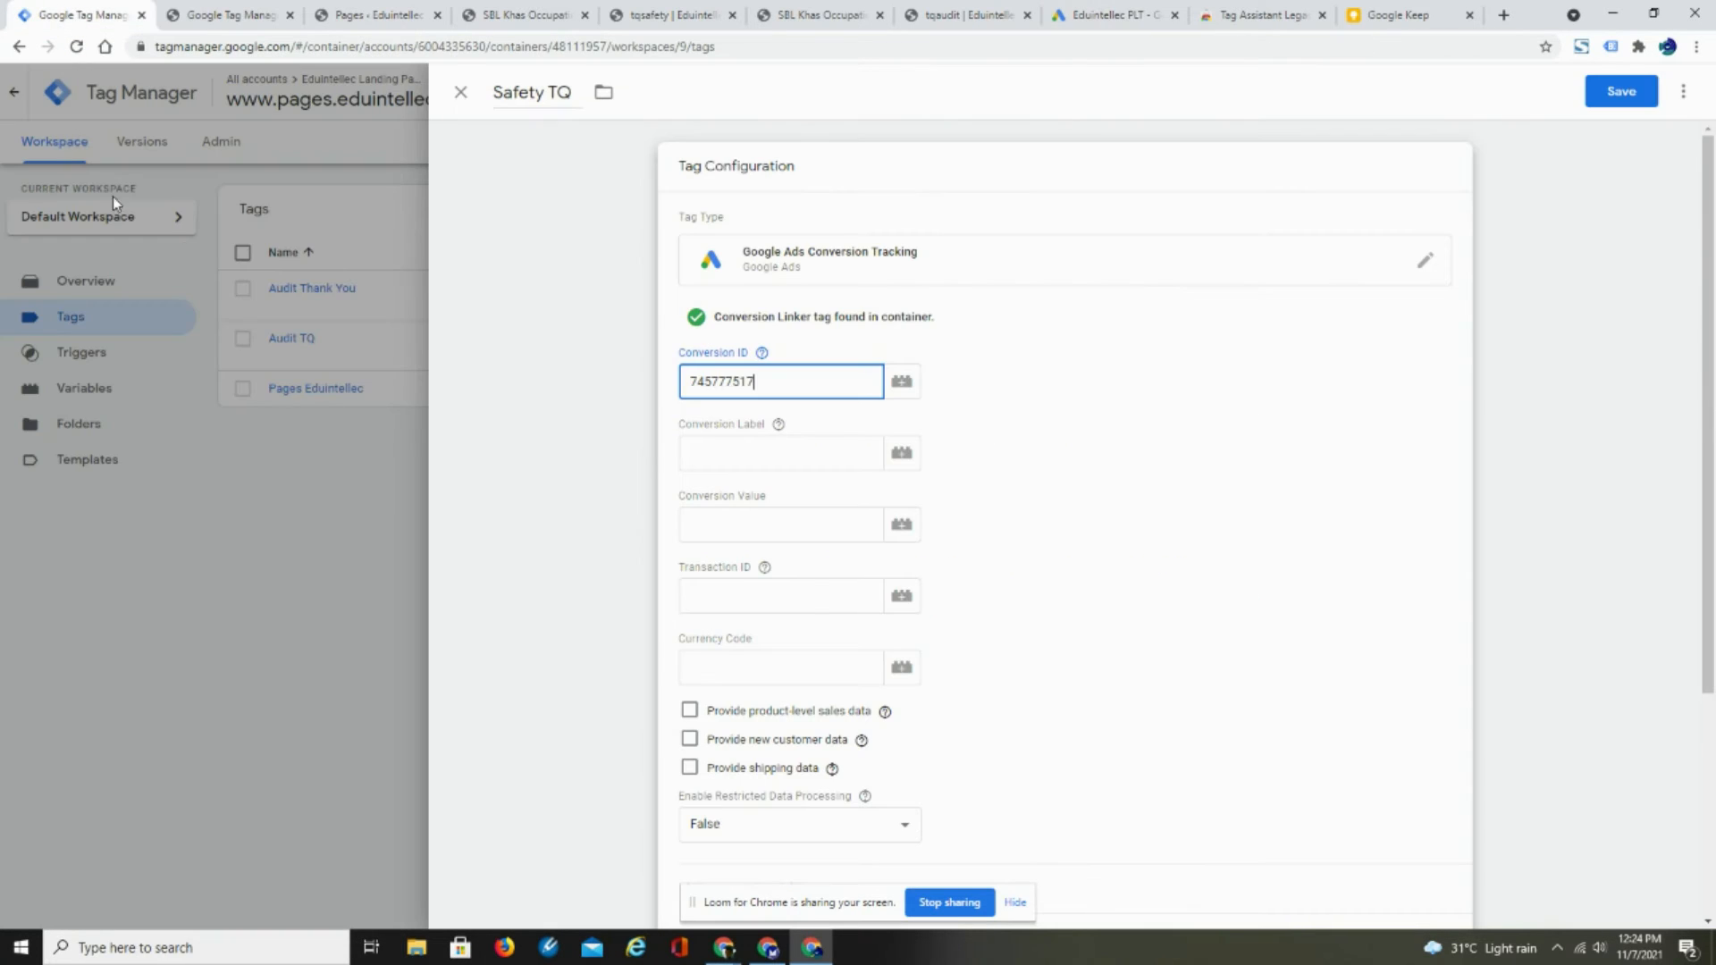
left_click(701, 452)
right_click(701, 453)
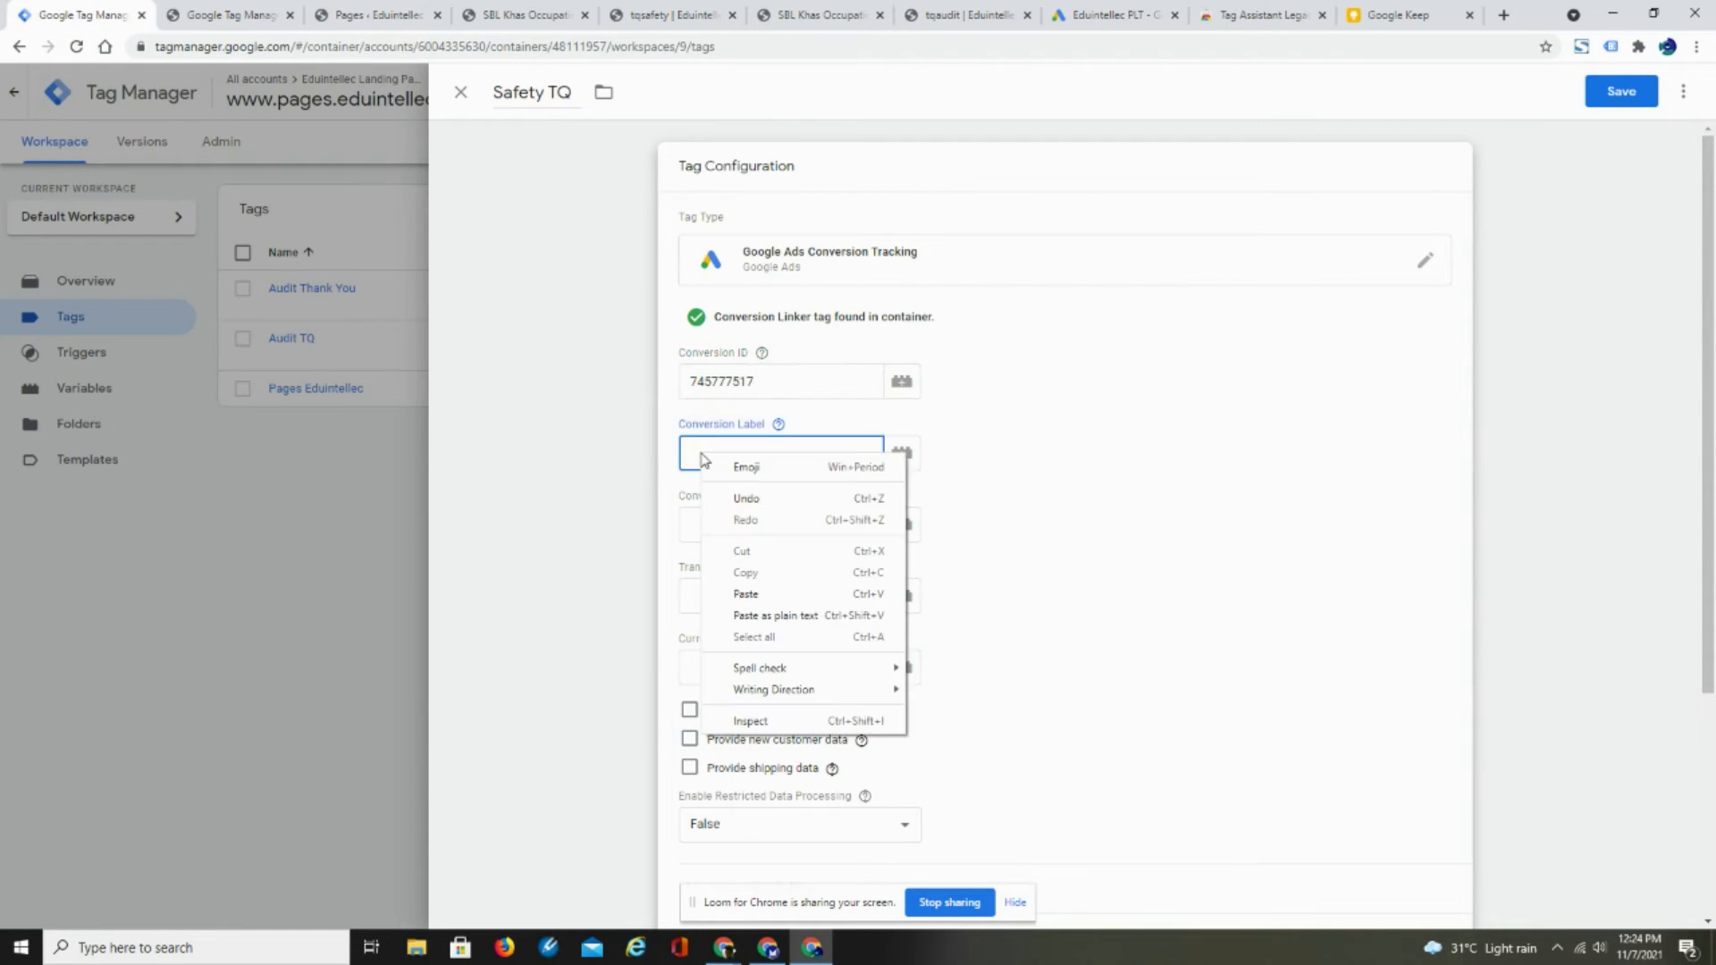
left_click(749, 590)
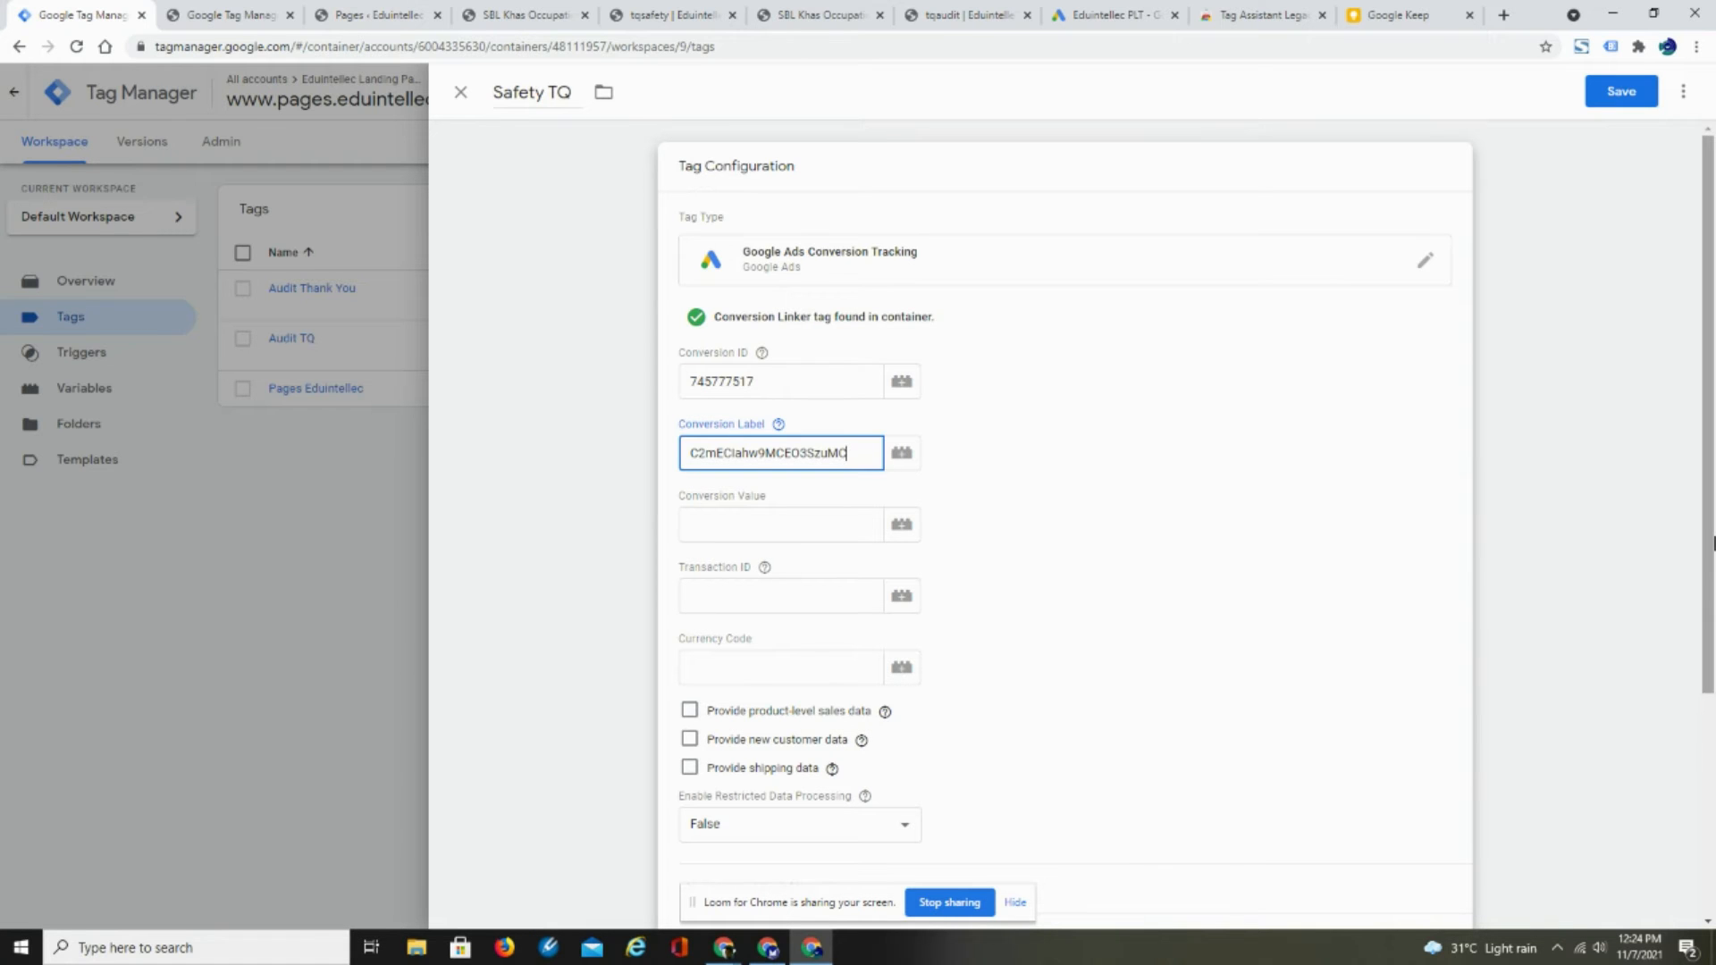
- Assign the Safety TQ page view trigger to the Safety TQ tag and save the tag
left_click_drag(1709, 545, 1713, 801)
left_click(1066, 794)
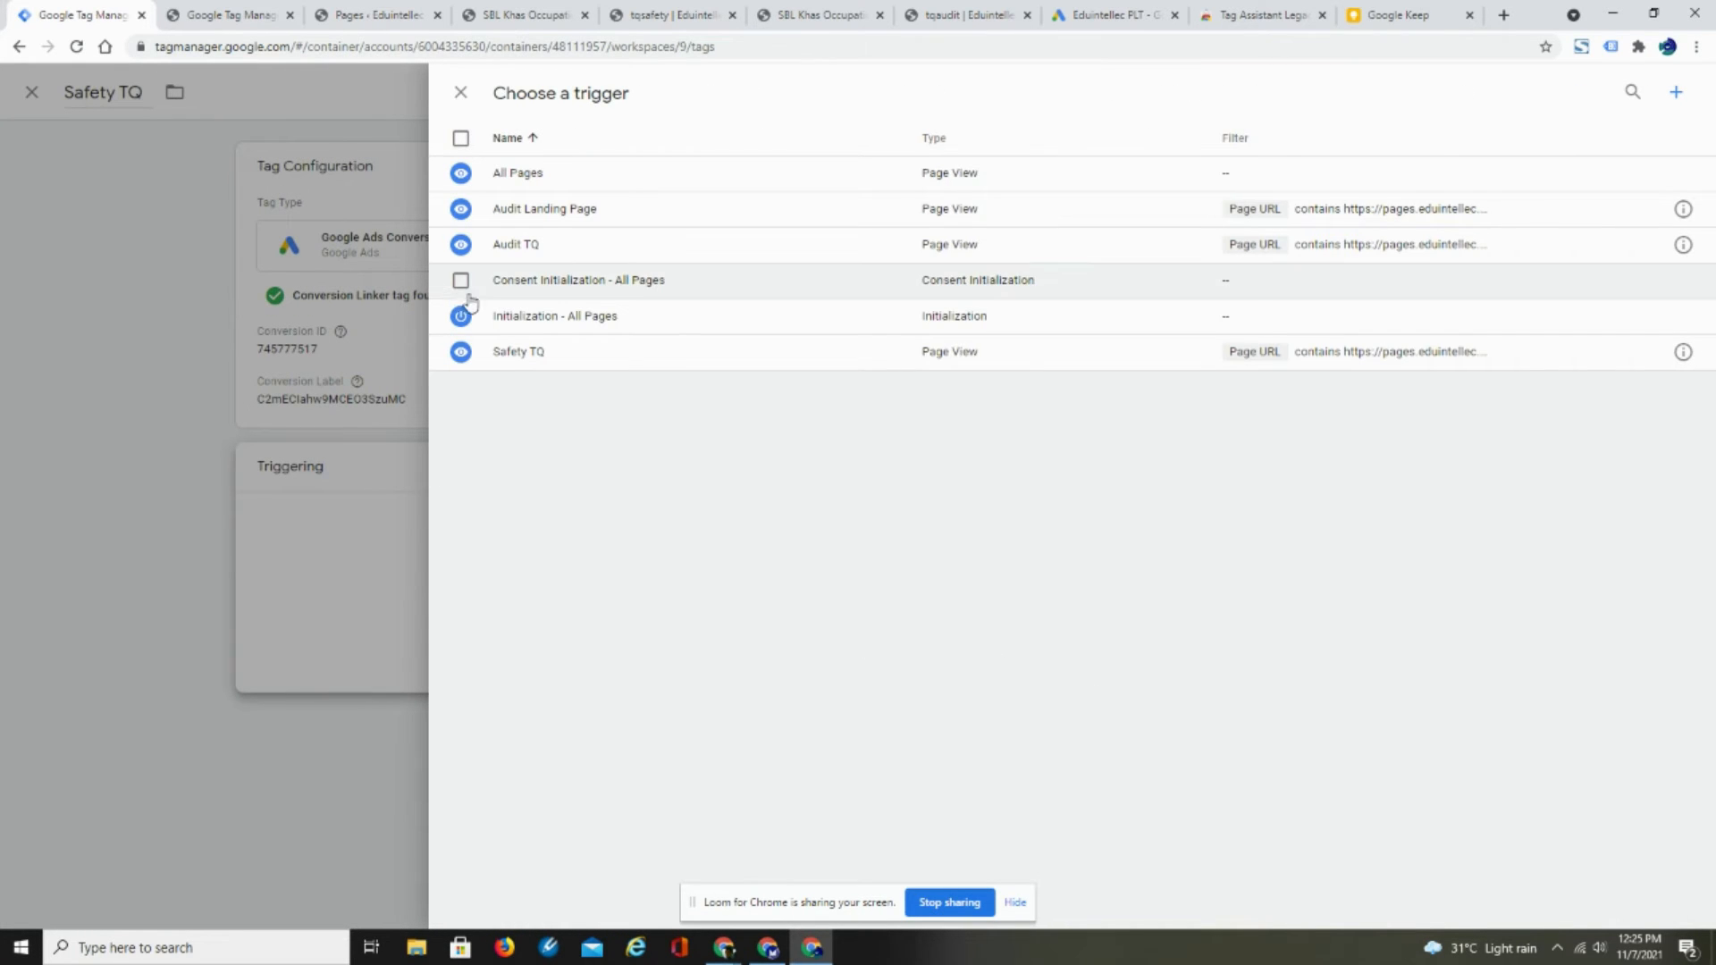
left_click(461, 354)
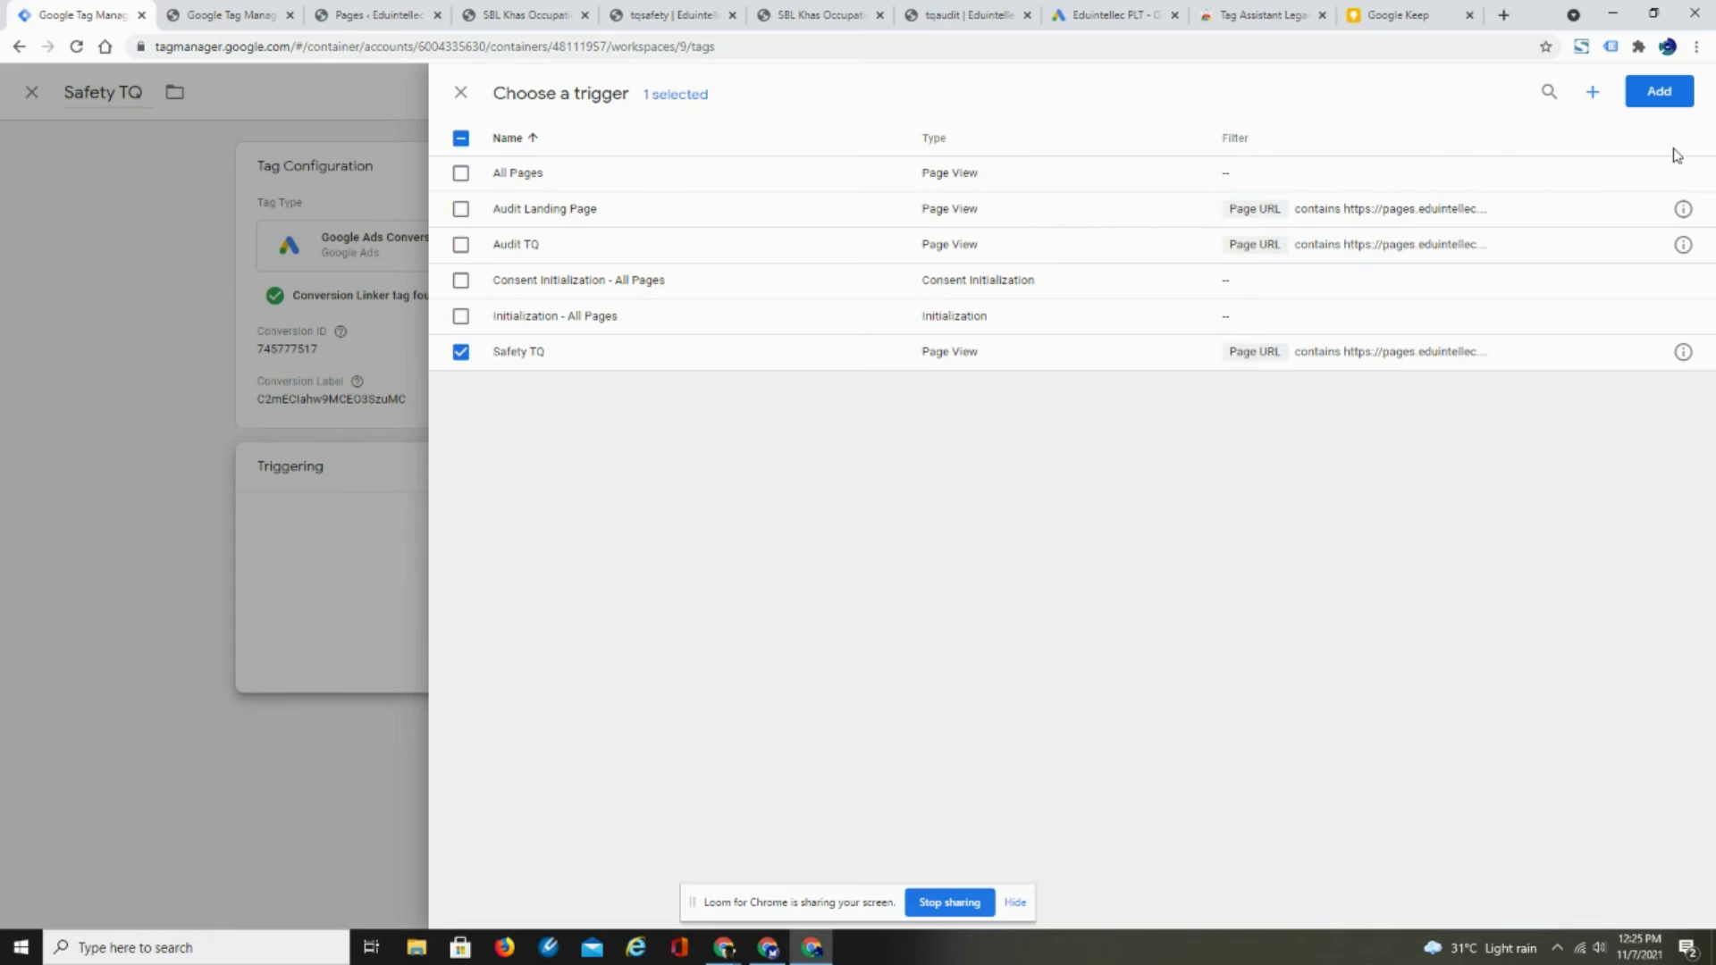
left_click(1659, 92)
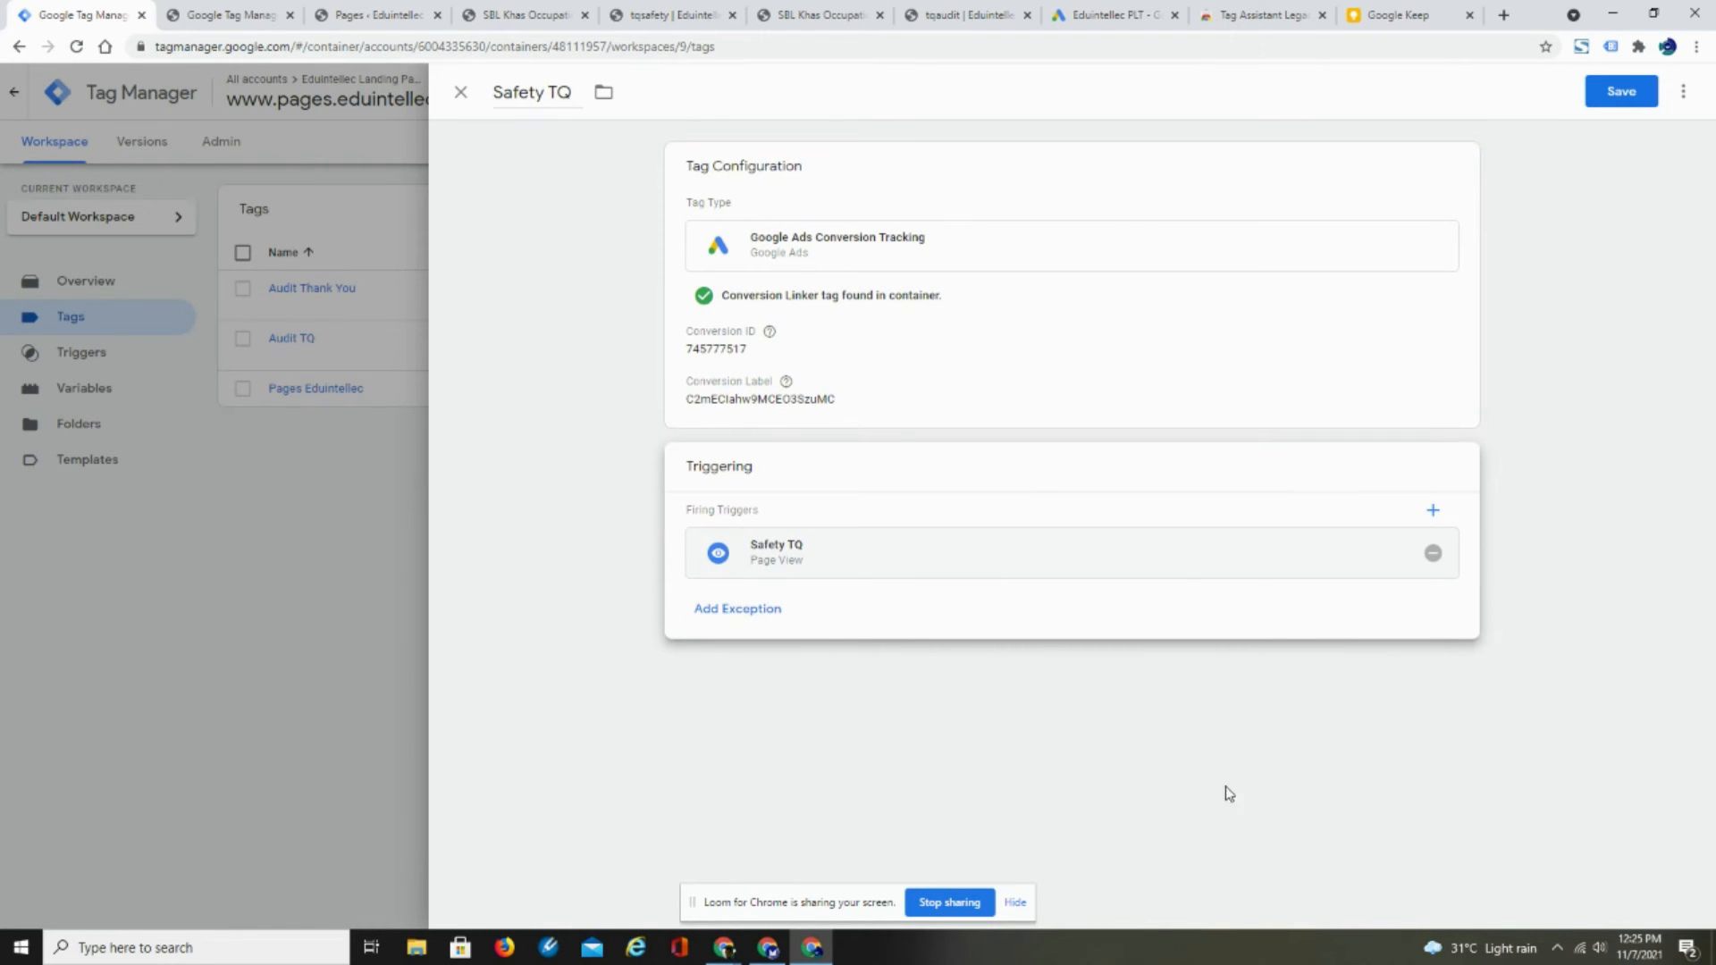
left_click(1628, 91)
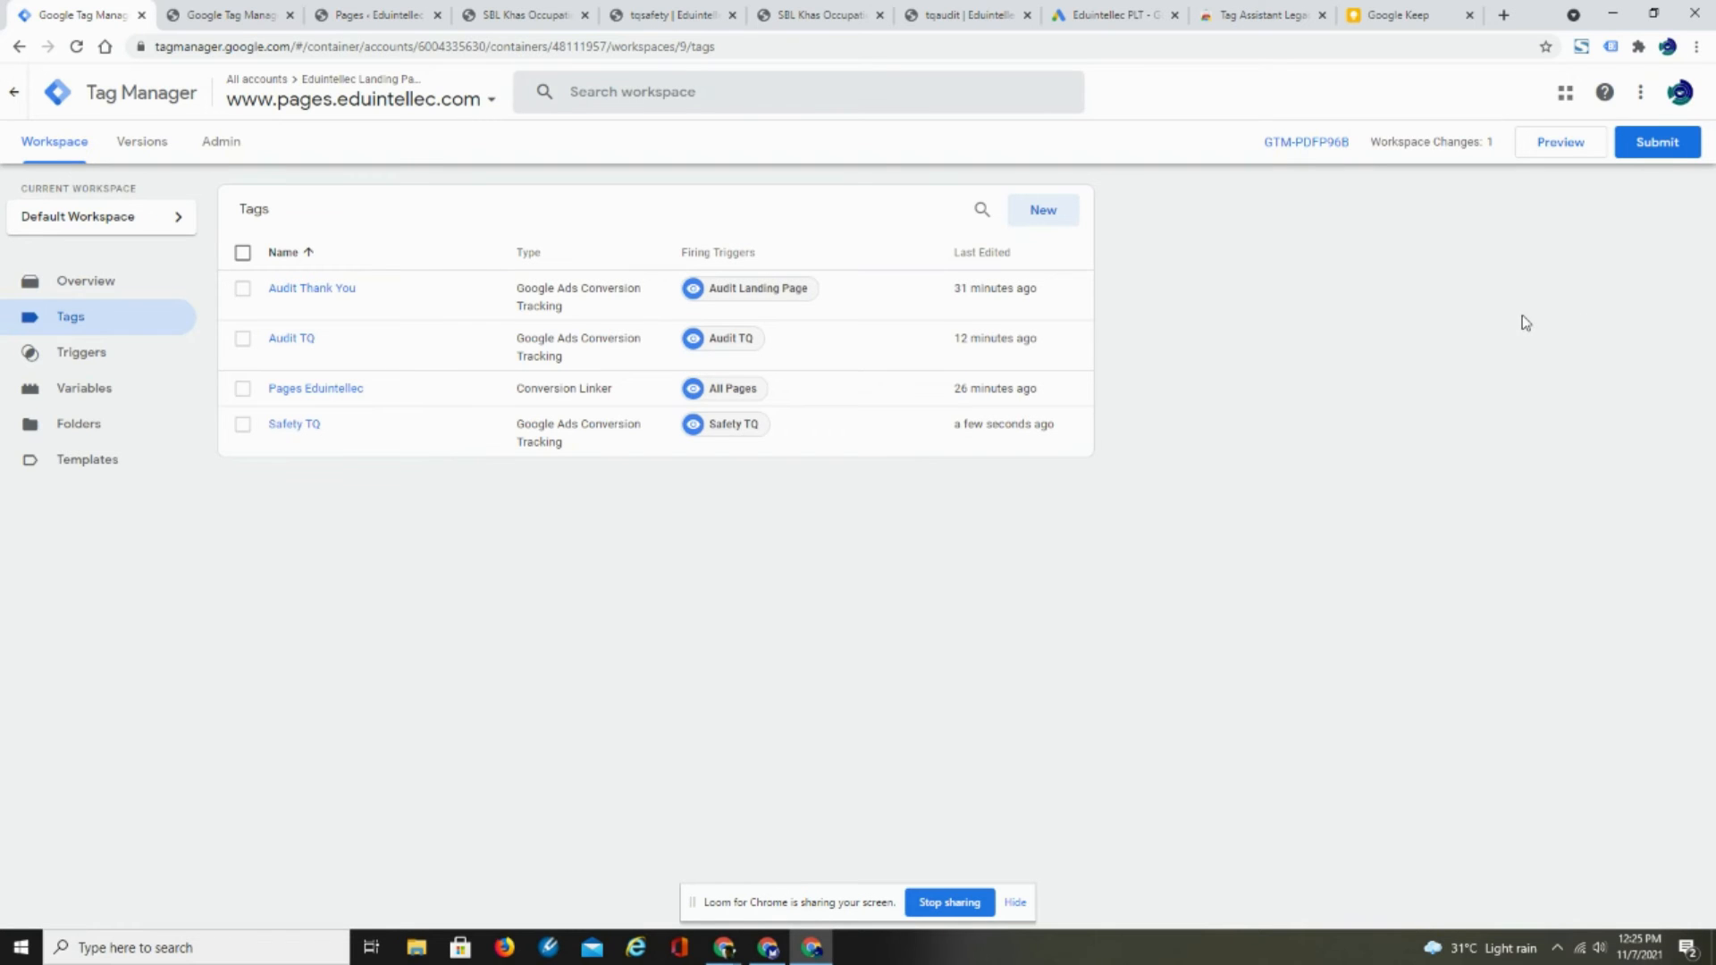
- Publish the workspace changes as version "Safety TQ Conversion Code" with the description "Safety TQ Conversion Code Added"
left_click(1660, 143)
left_click(739, 293)
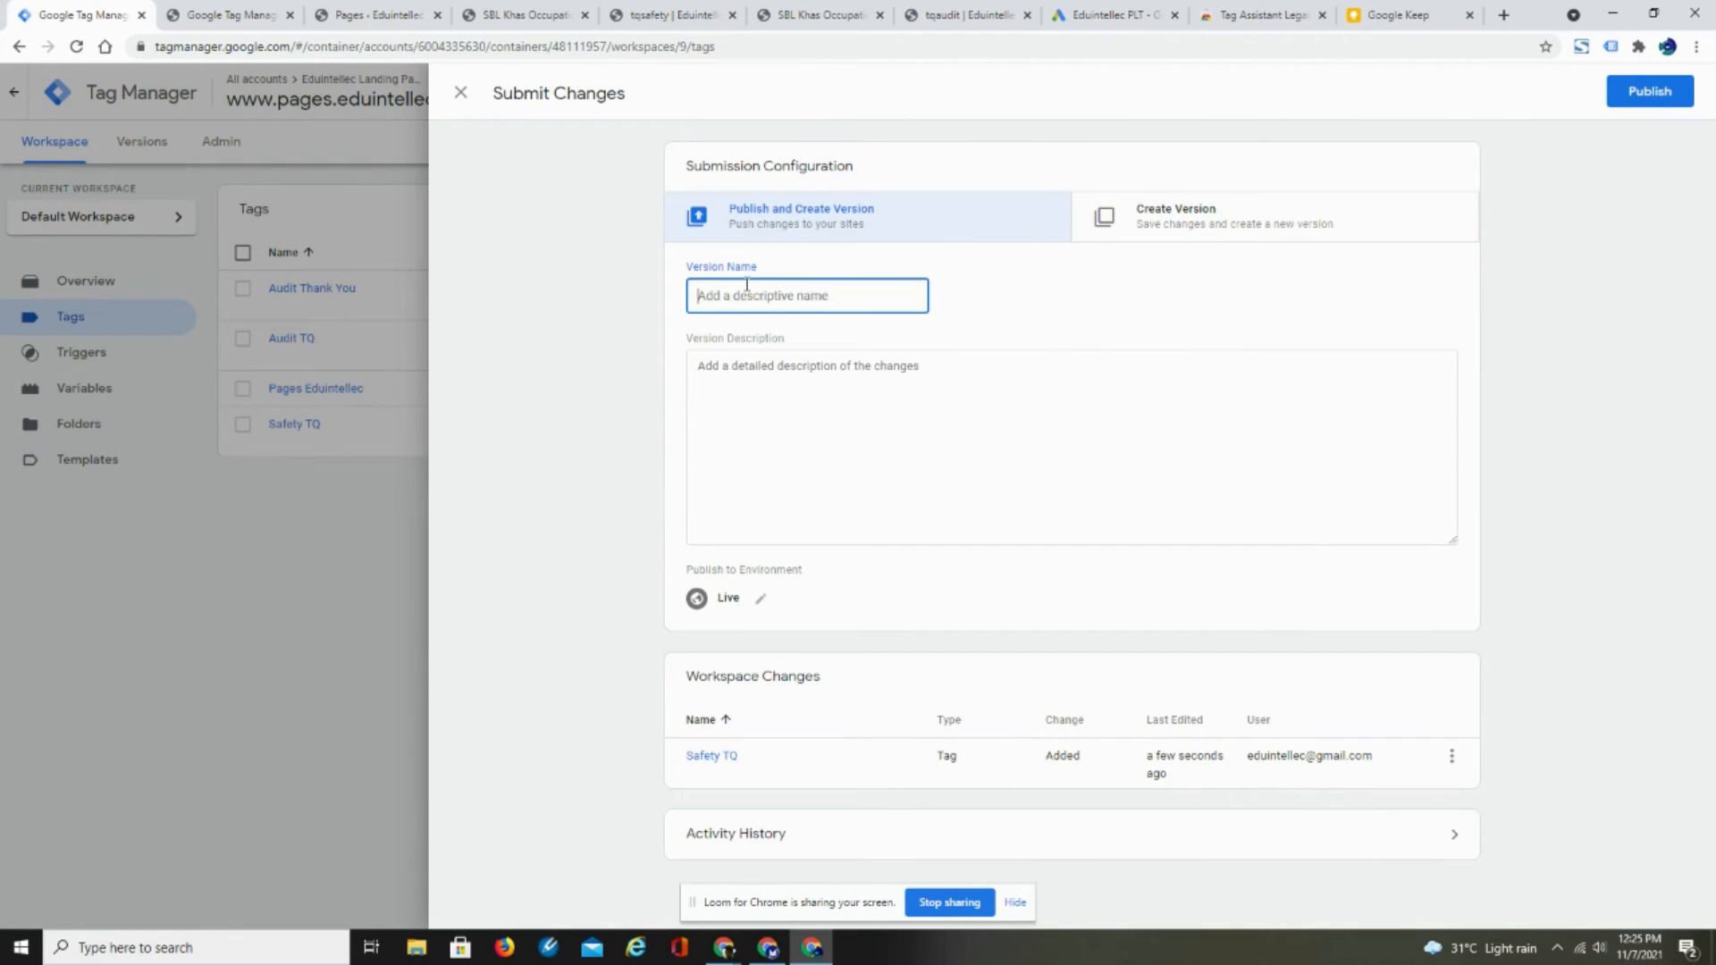
type("Safety TQ Conver")
type("sion Code")
left_click(701, 371)
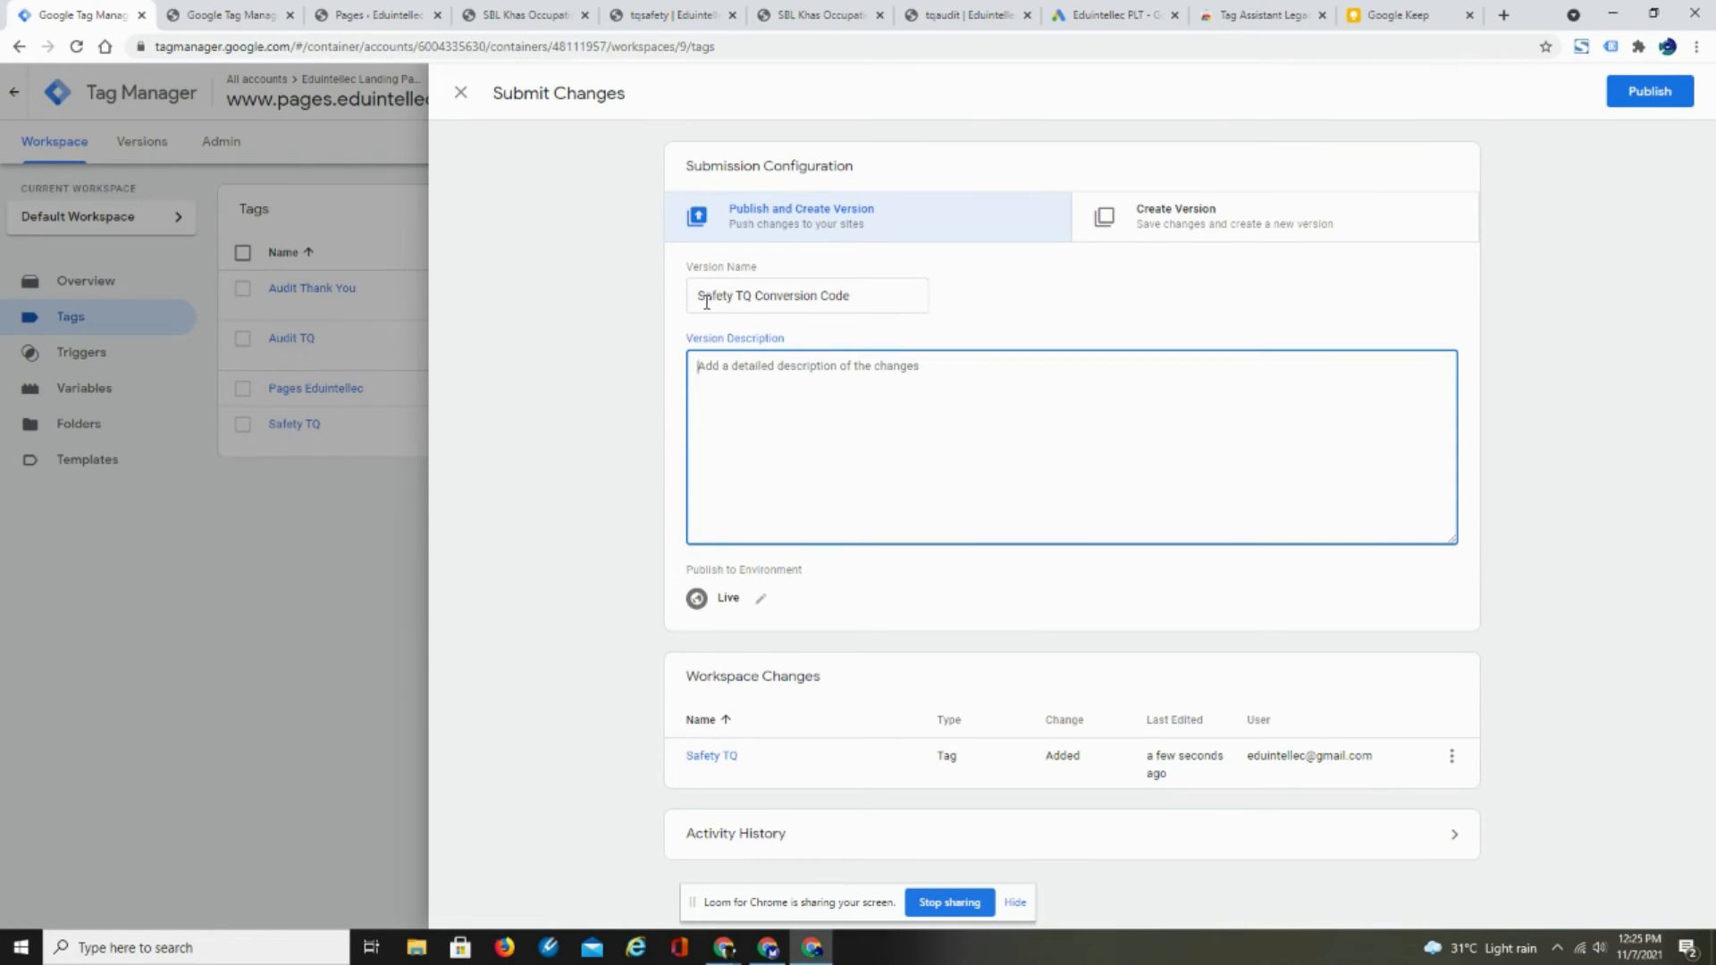
left_click_drag(700, 297, 913, 346)
key("ctrl+c")
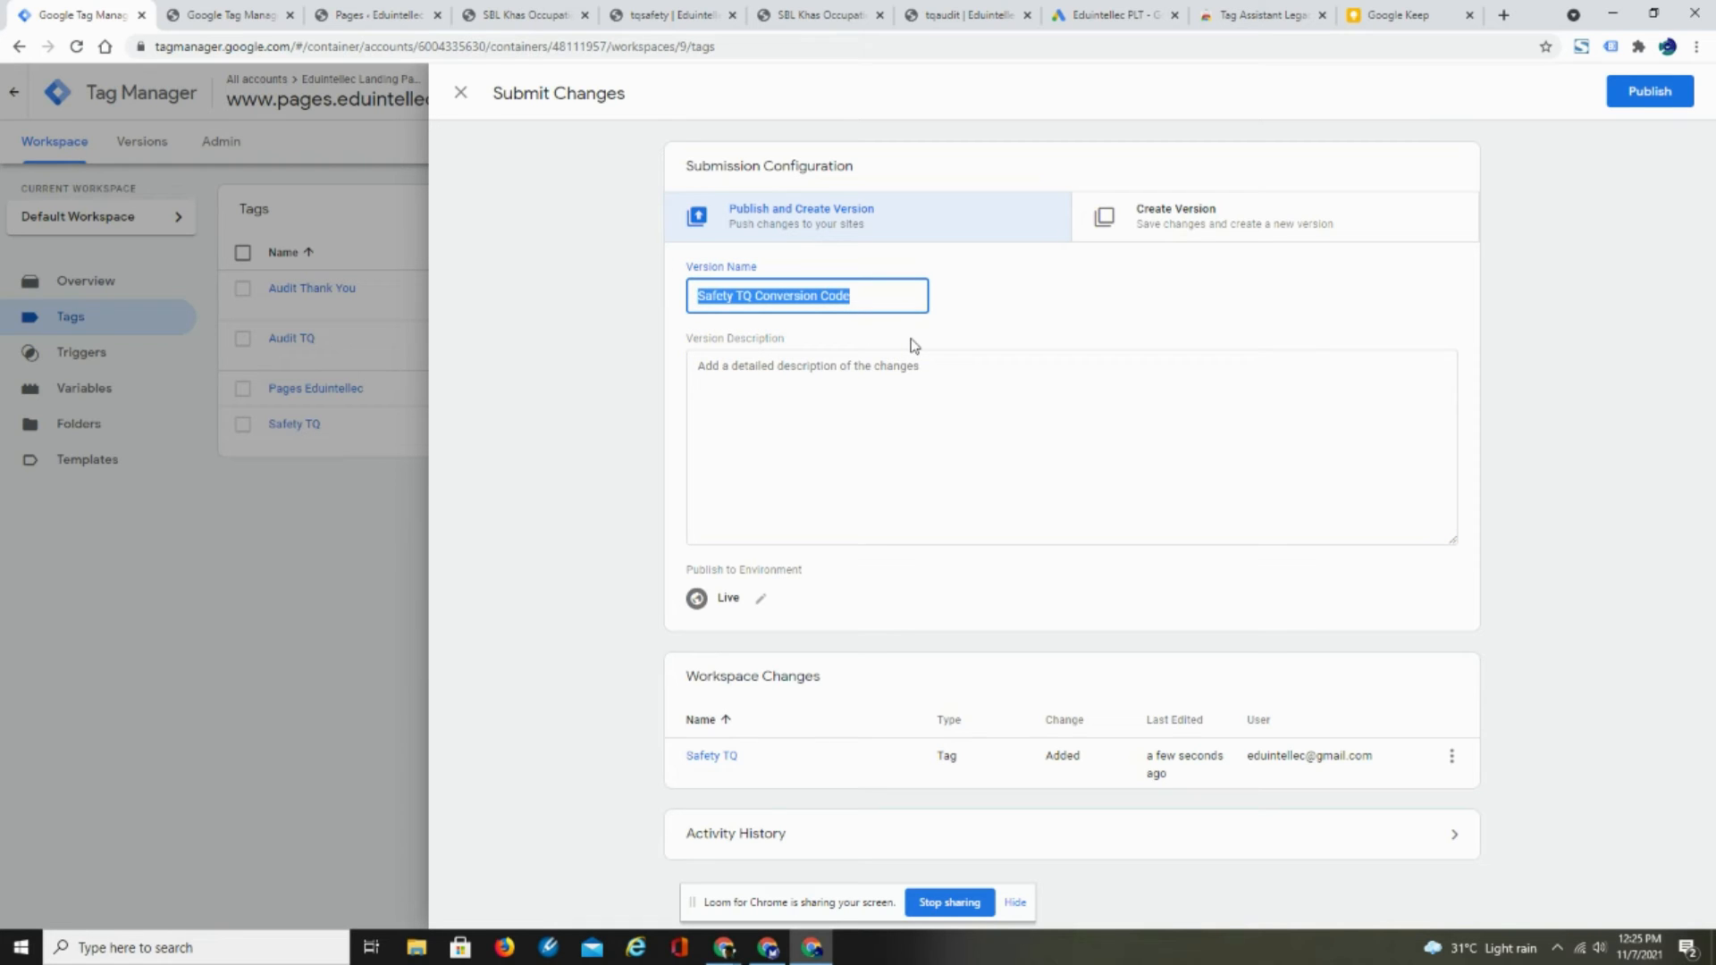
left_click(757, 373)
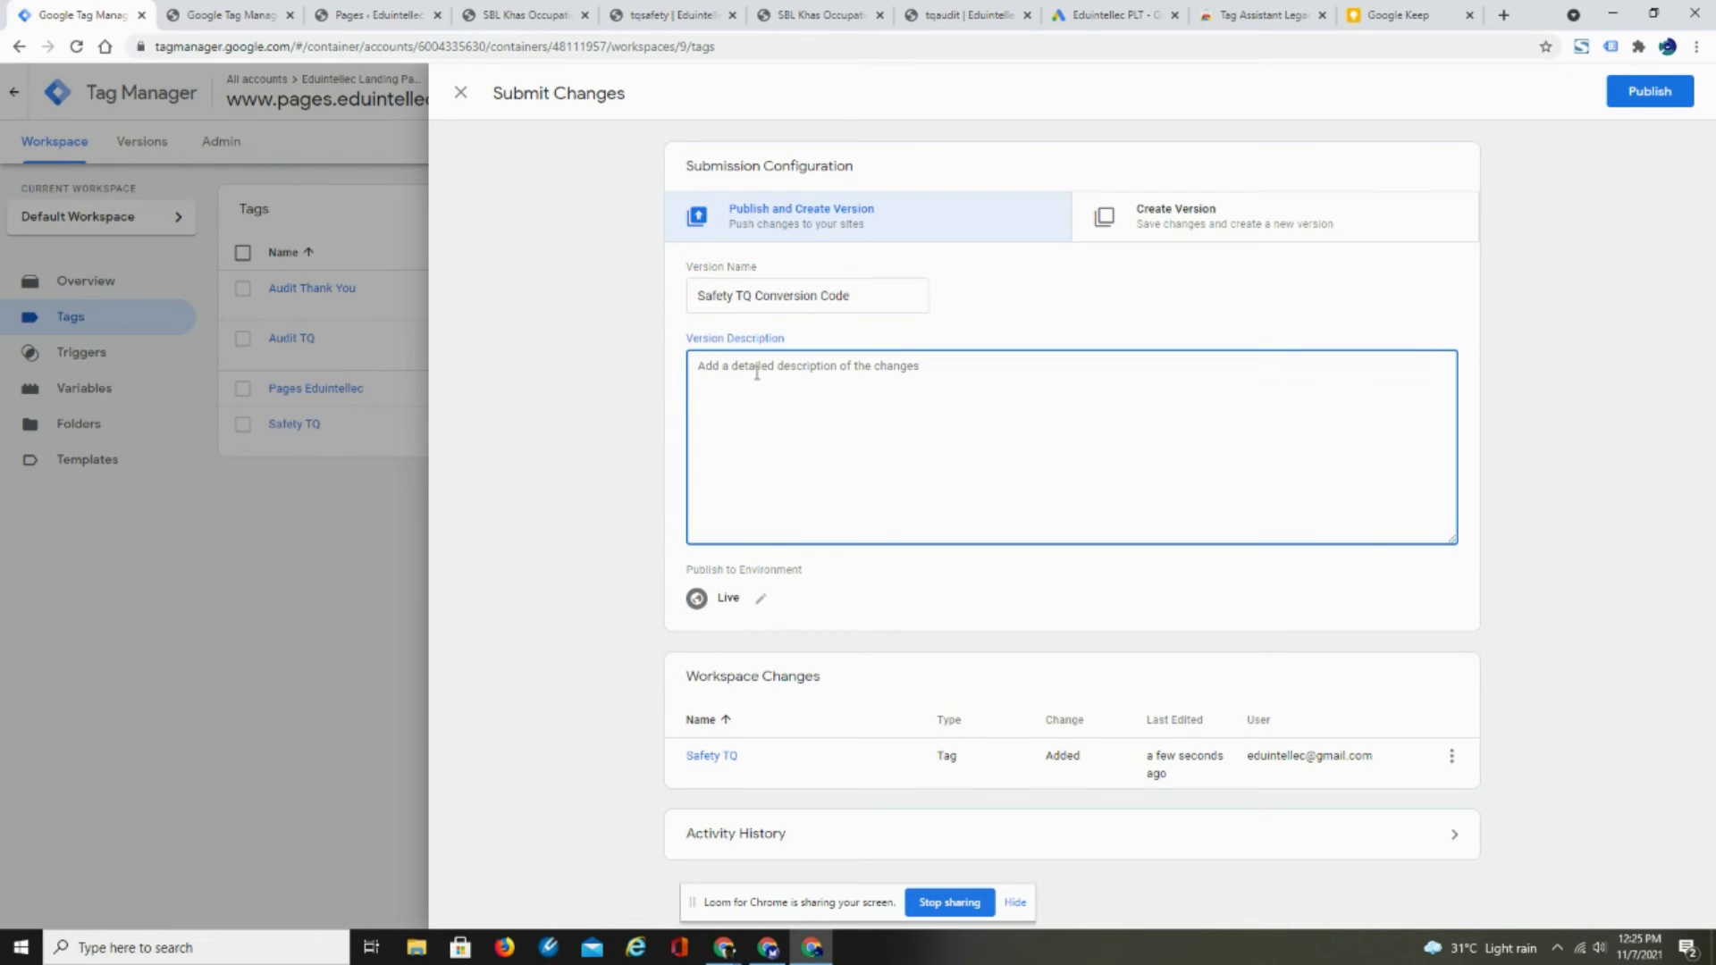
key("ctrl+v")
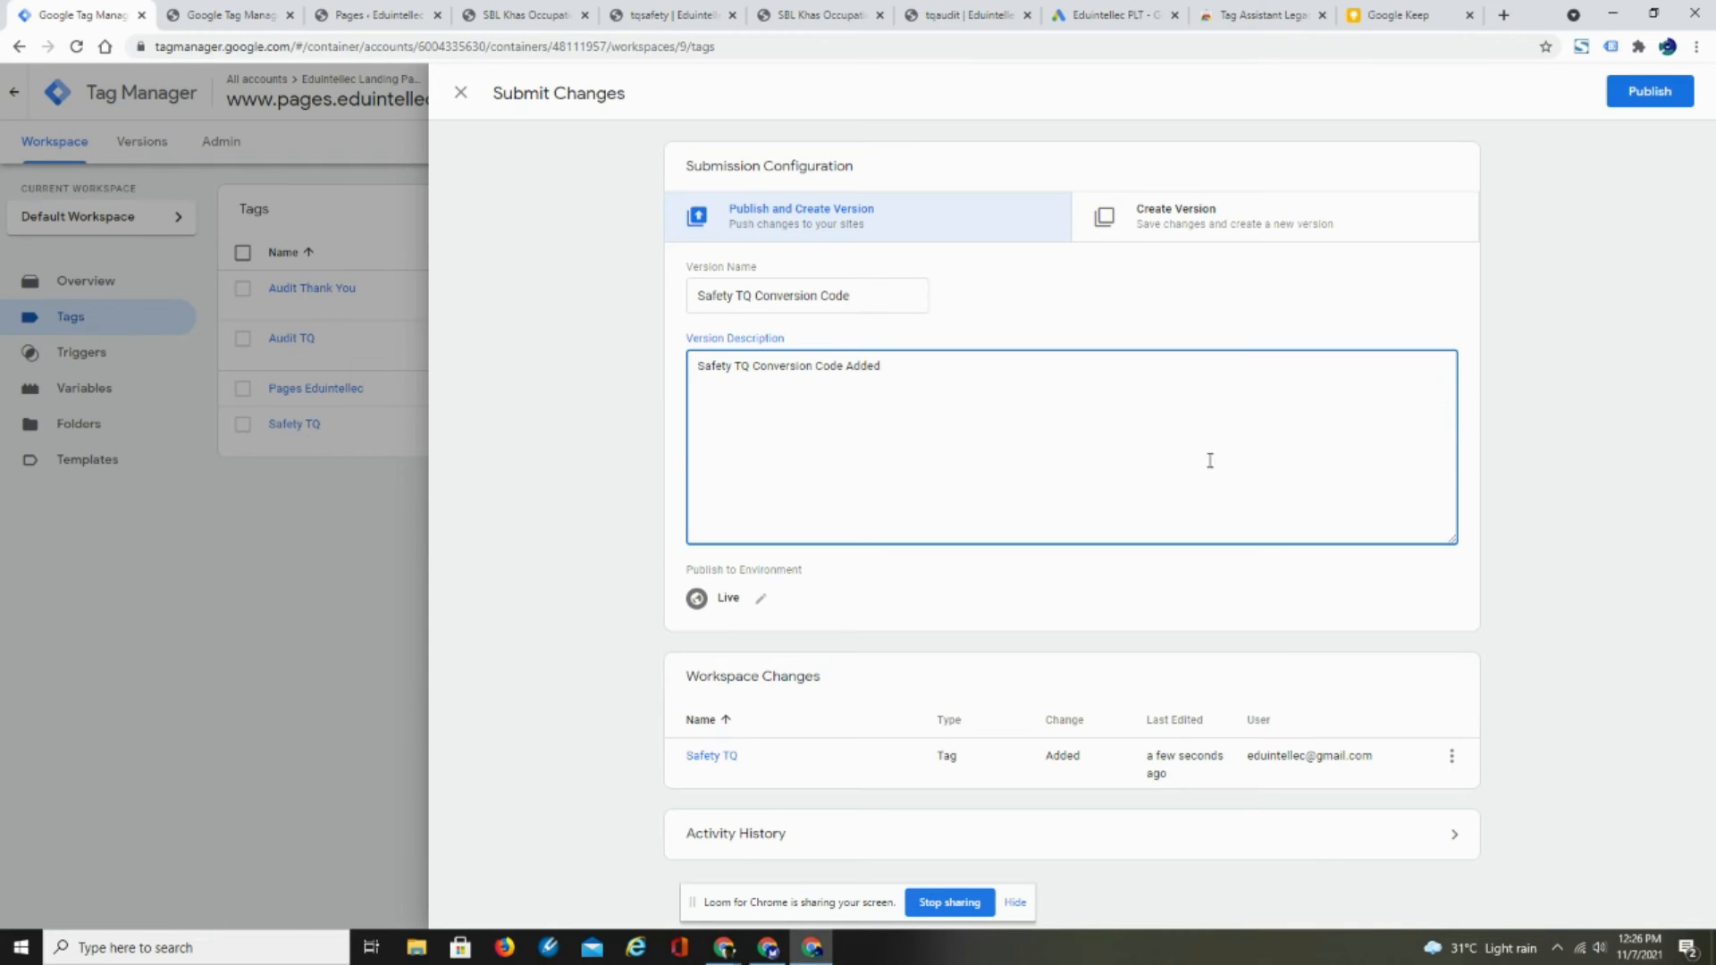
left_click(1647, 94)
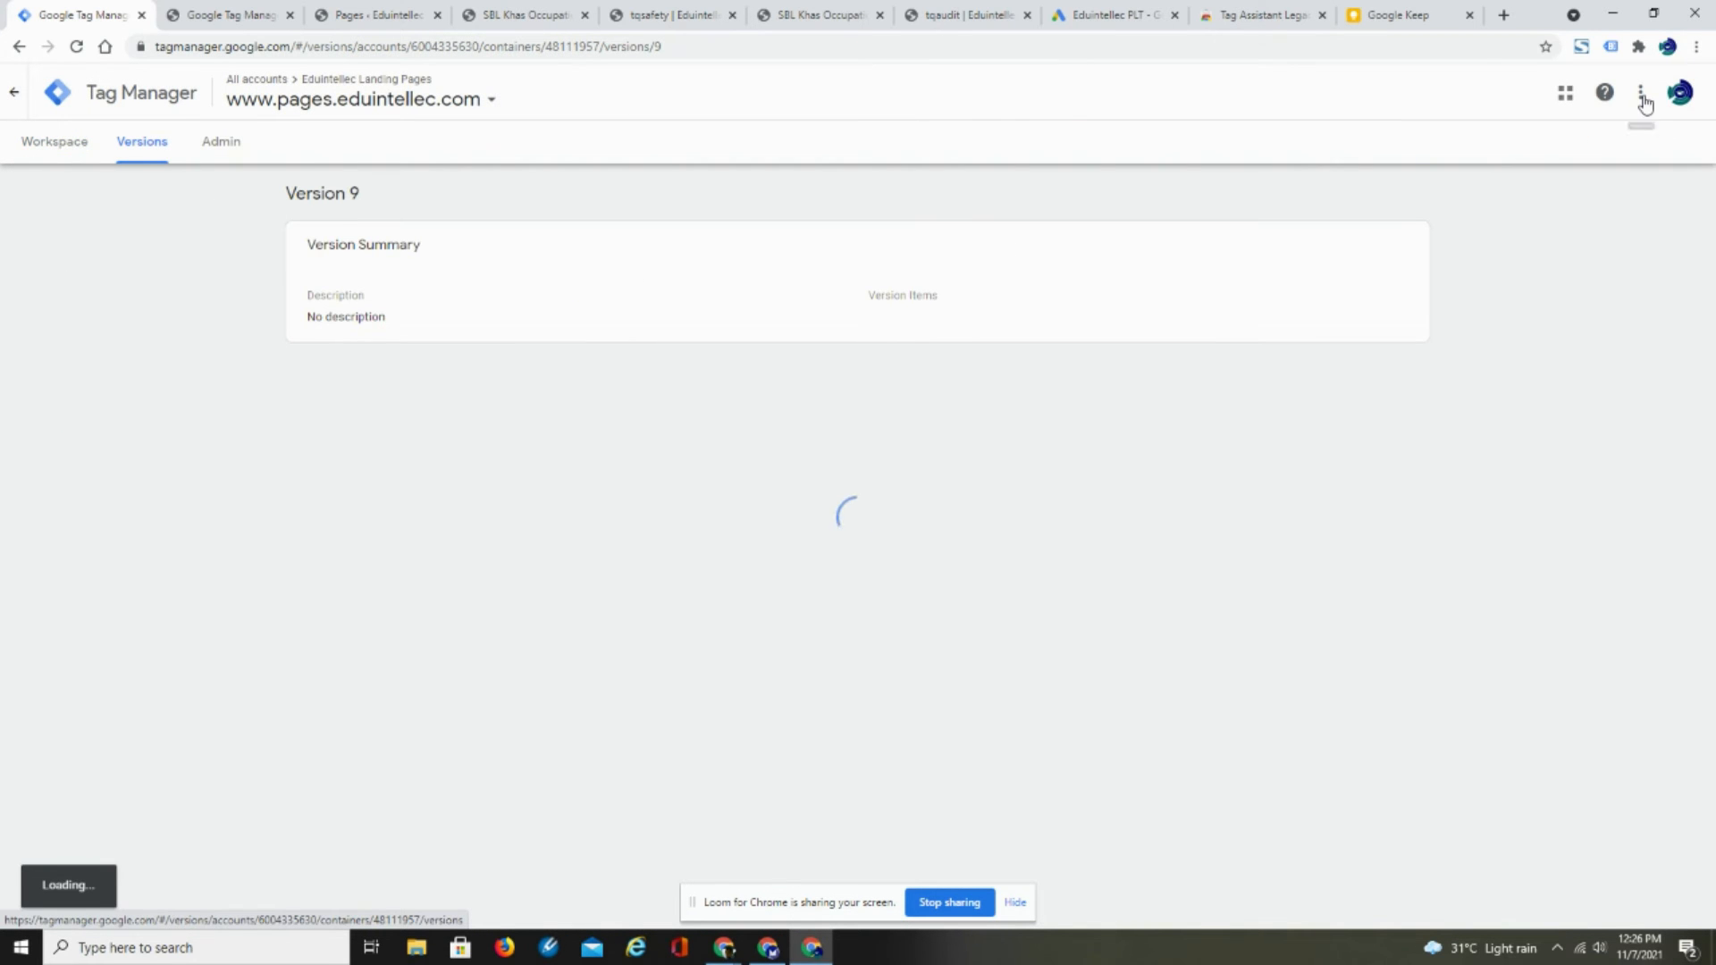
- Review the published version's tags and triggers, then reload the tqsafety thank-you page and inspect its tags with Tag Assistant Legacy
left_click_drag(1707, 232, 1702, 466)
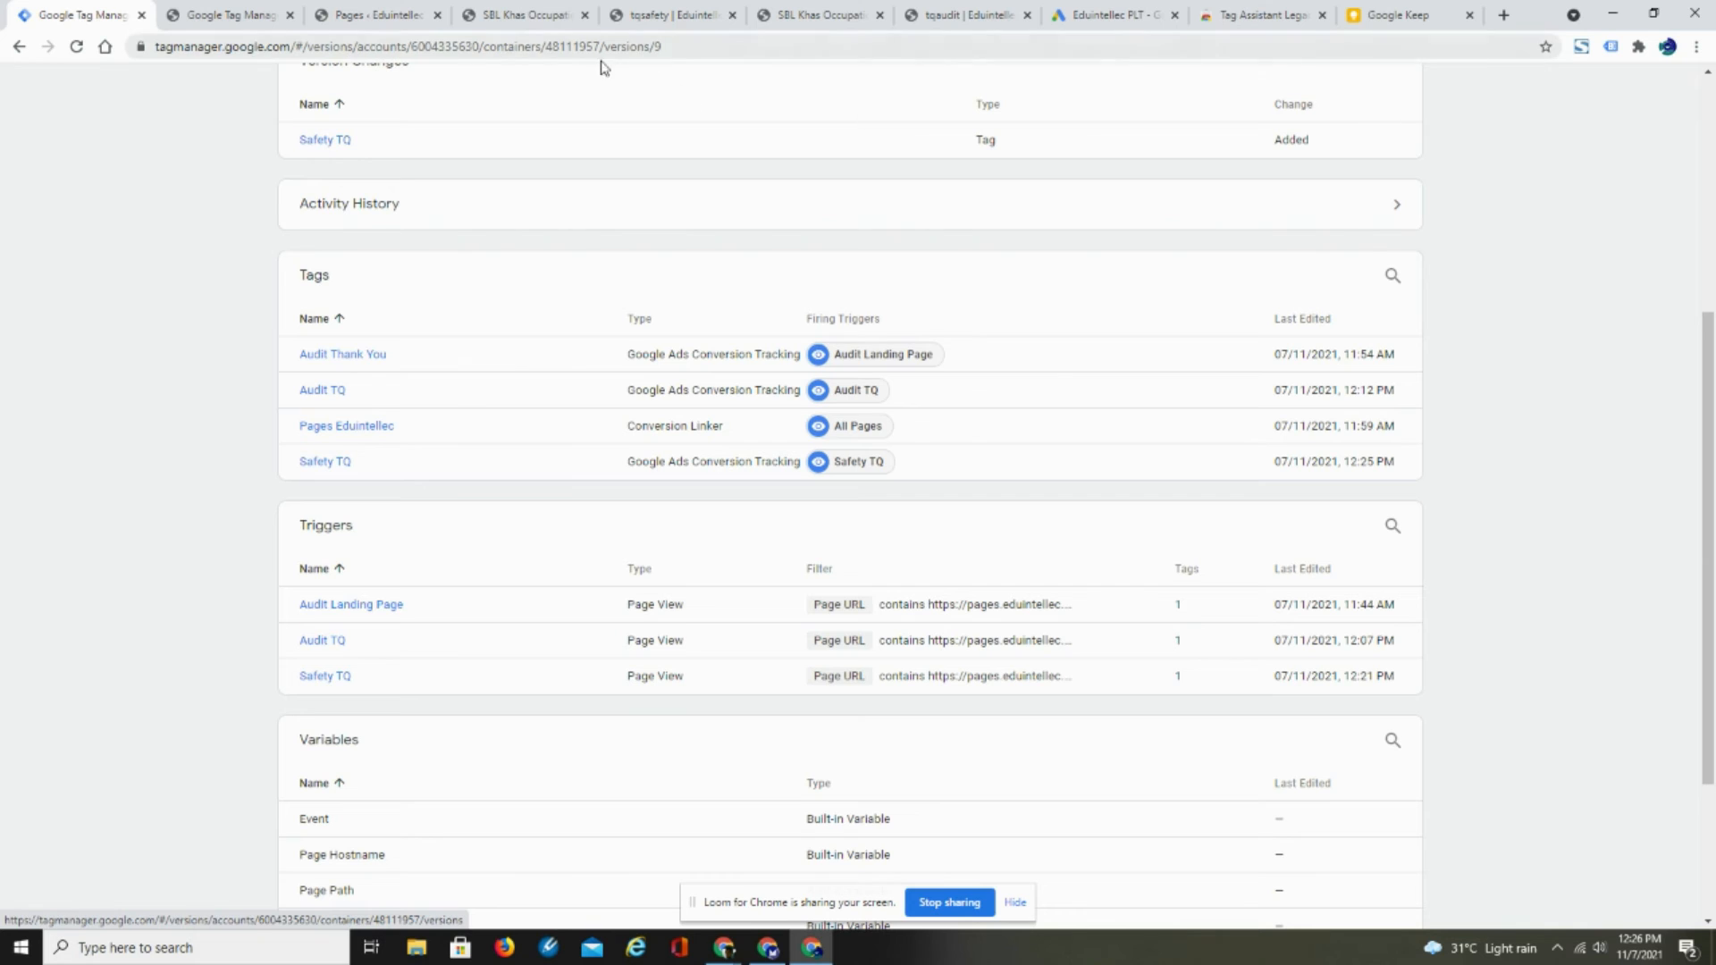
left_click(646, 16)
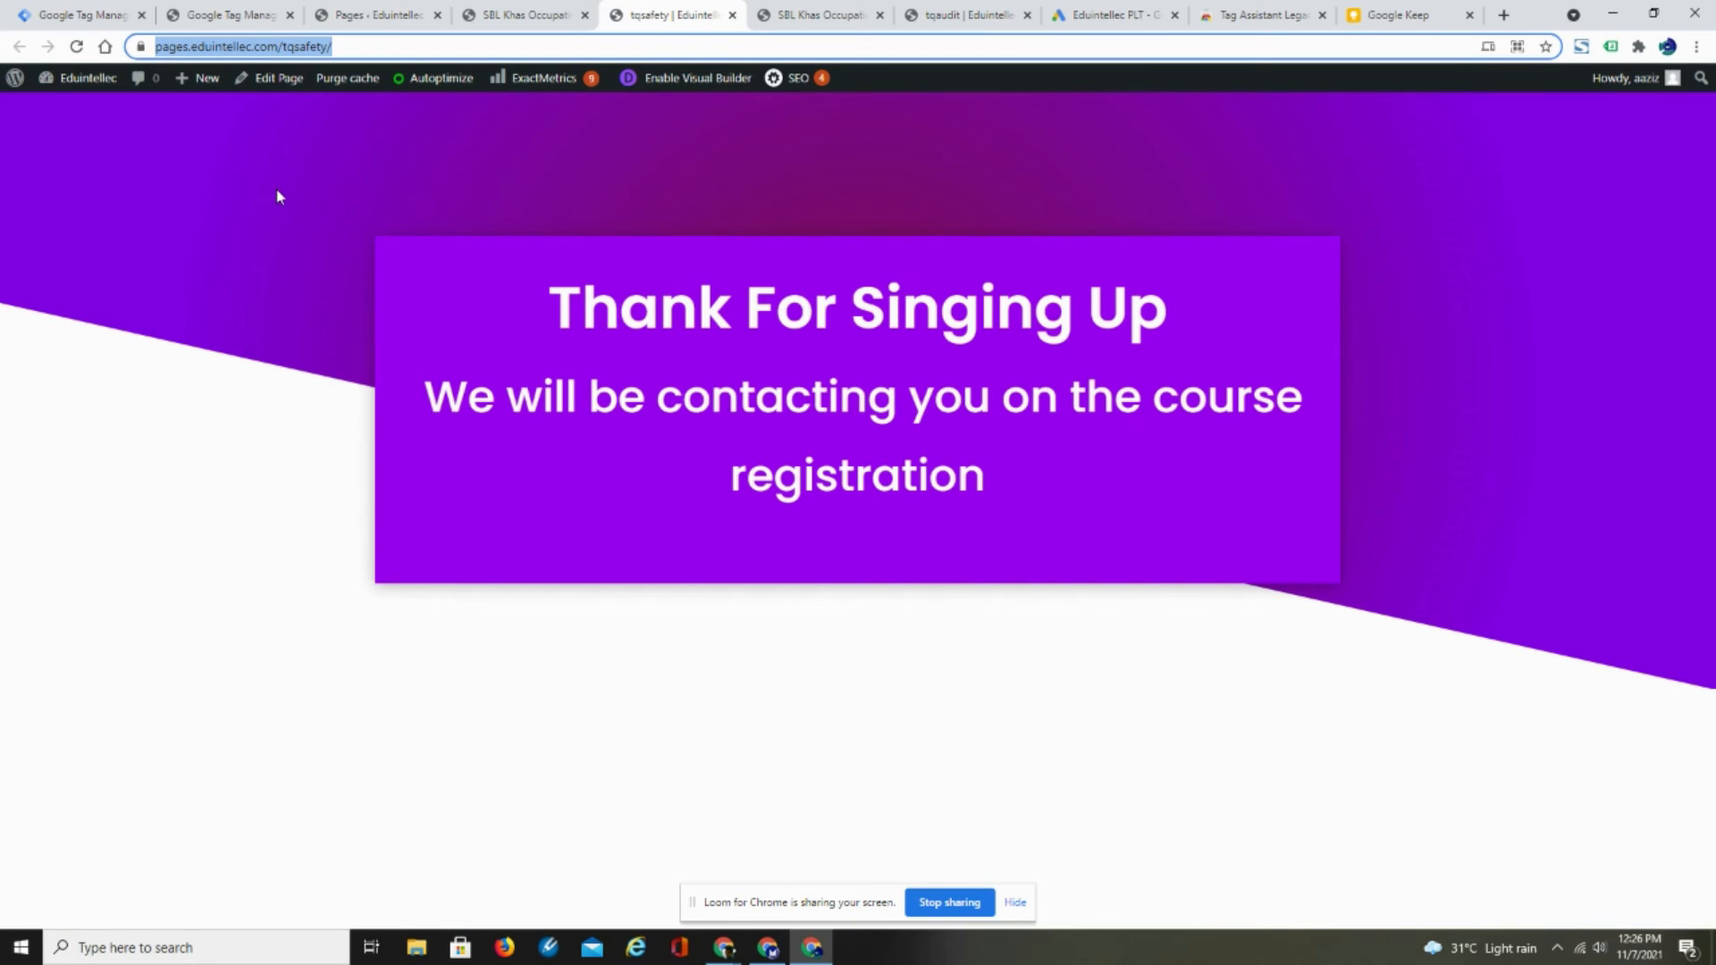
right_click(235, 182)
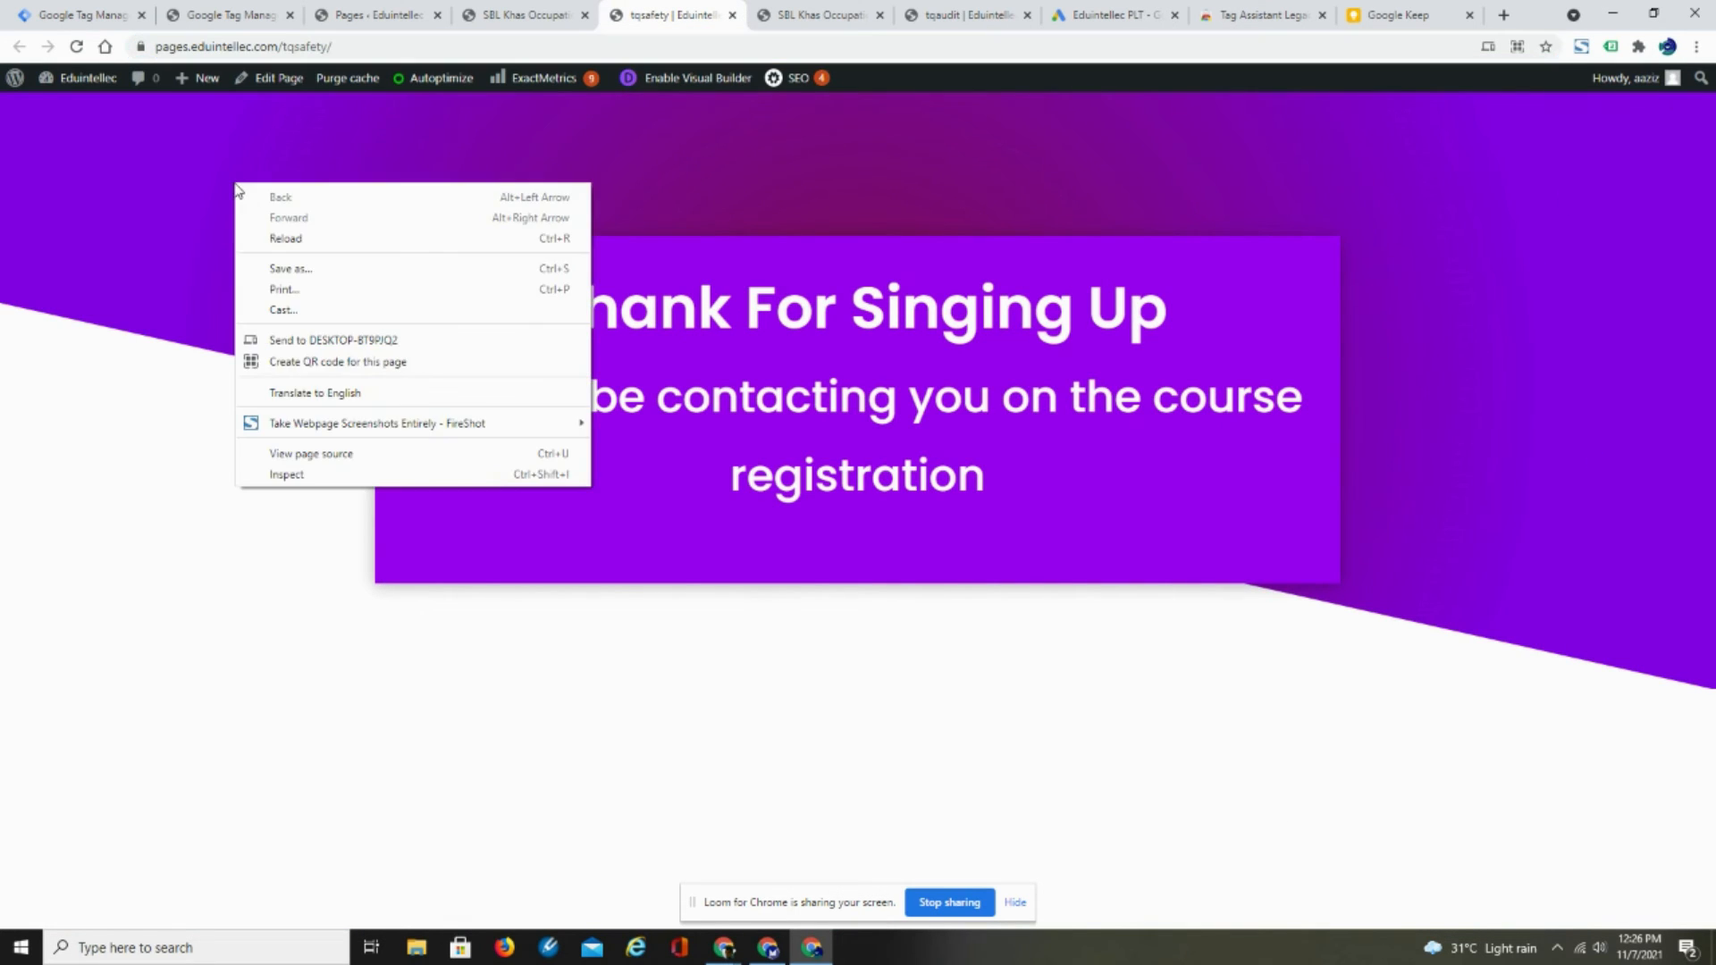
left_click(277, 239)
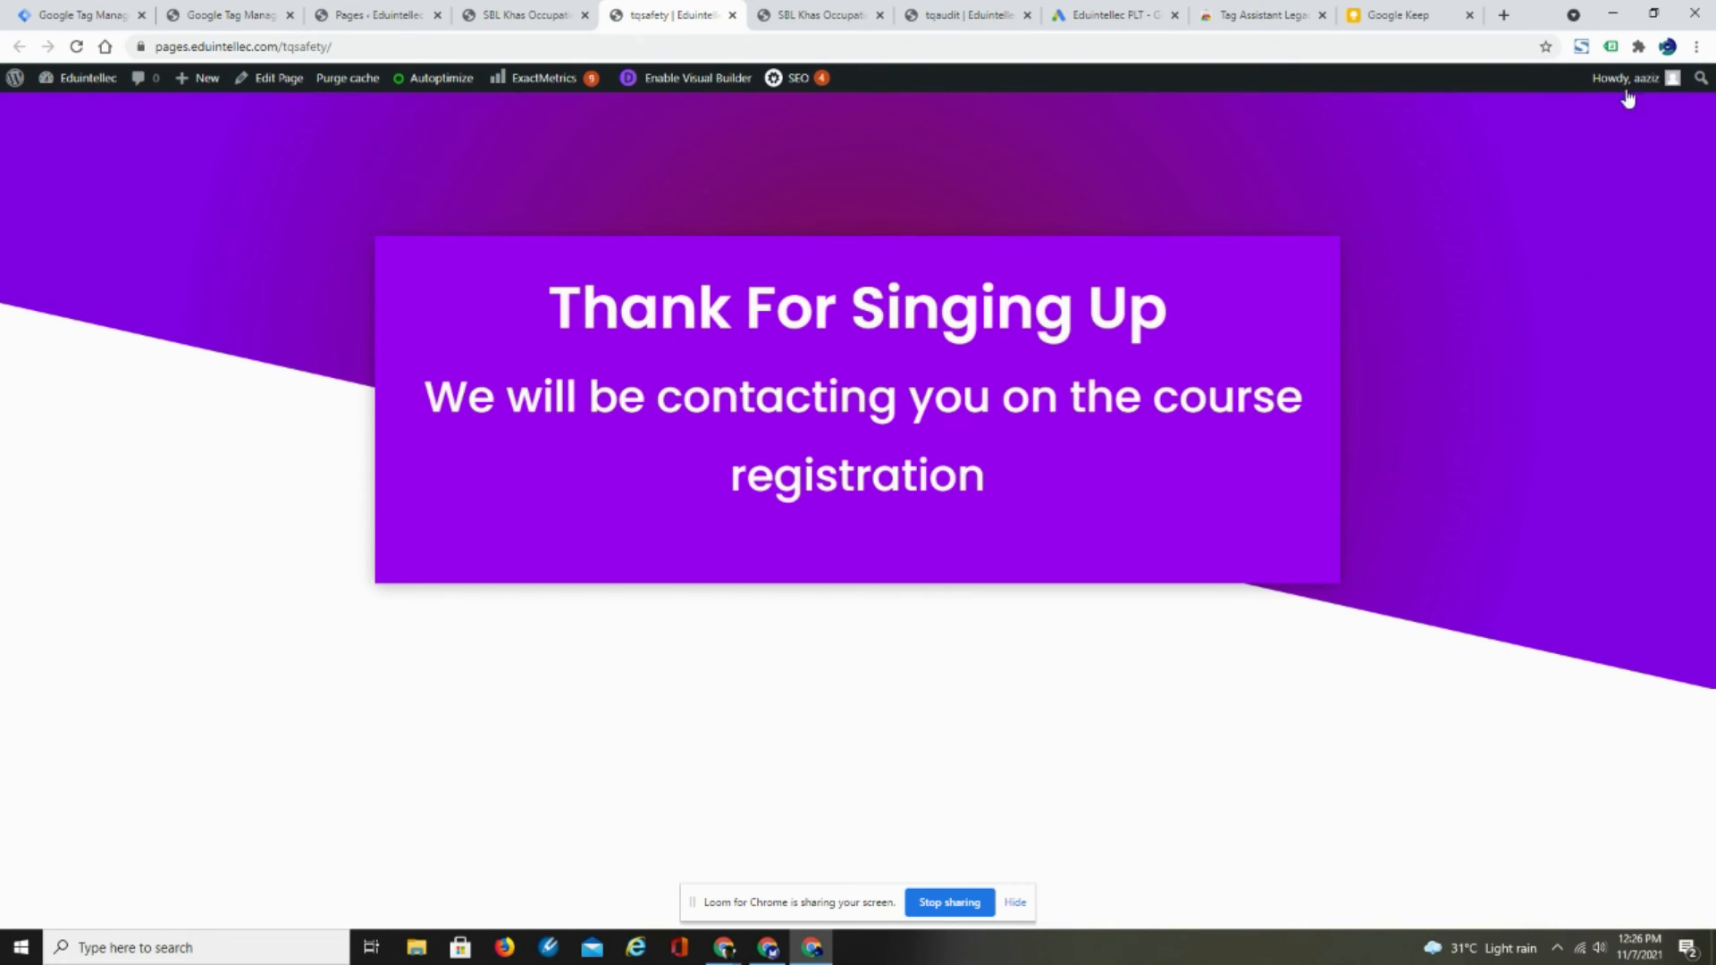
left_click(1611, 47)
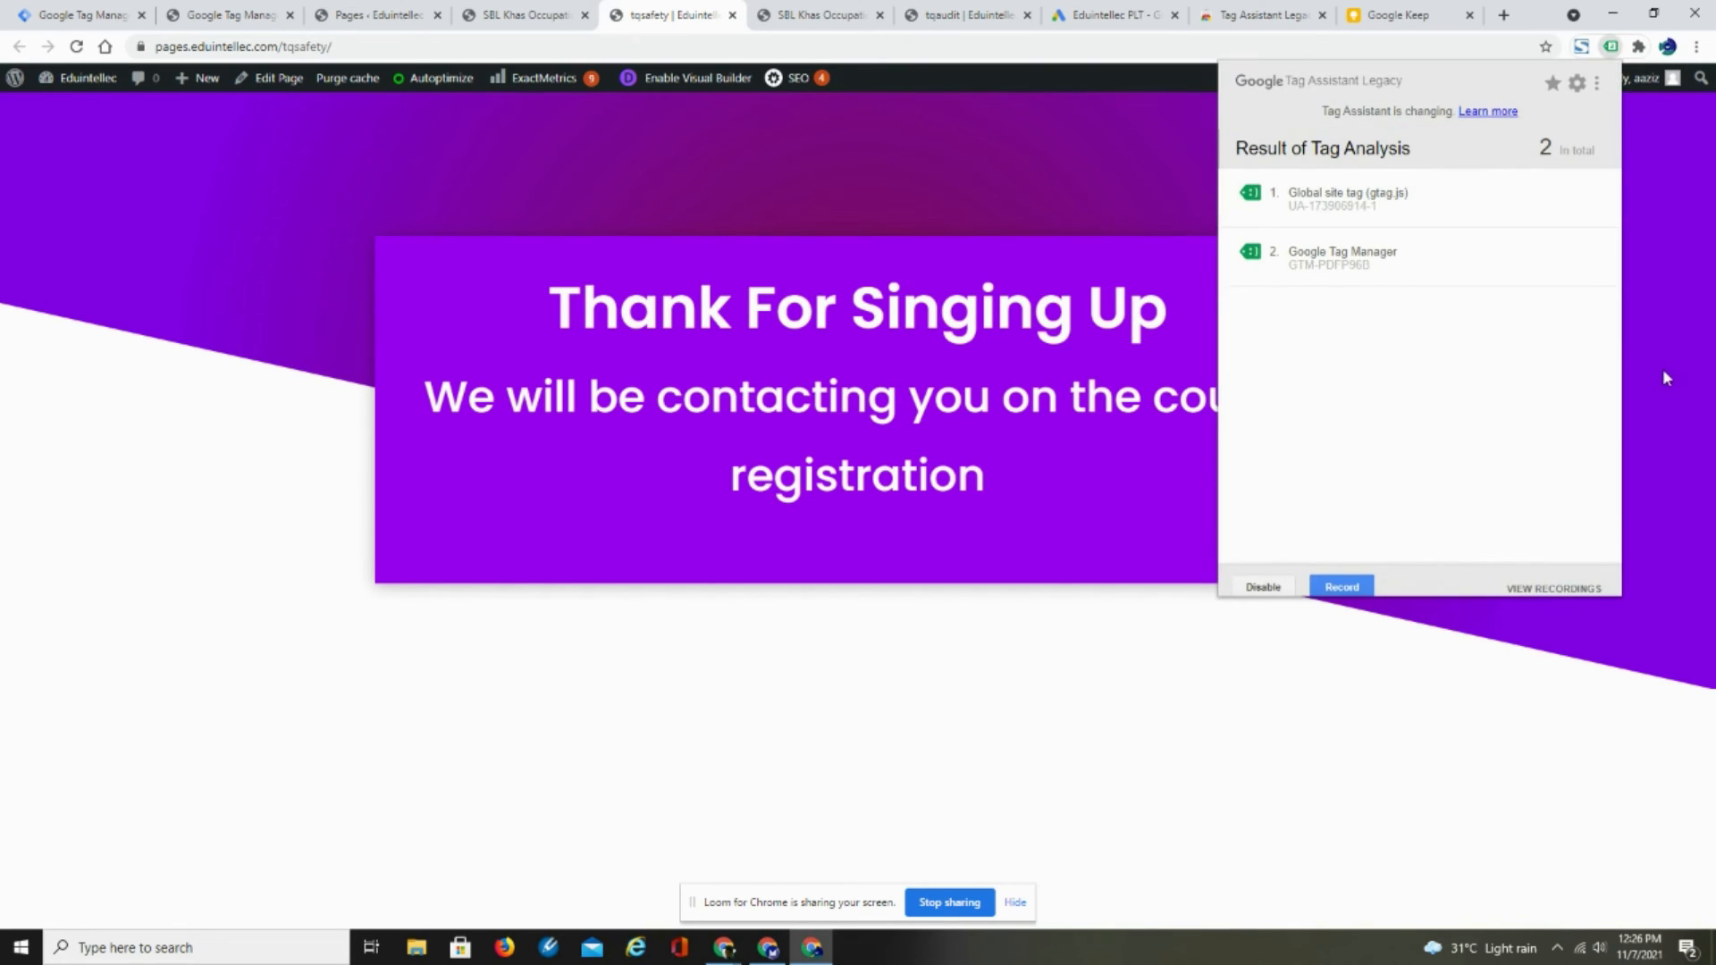
- Reload the tqsafety thank-you page, then switch to Google Ads and finish the Safety Thank You Page conversion action setup
right_click(927, 157)
left_click(961, 206)
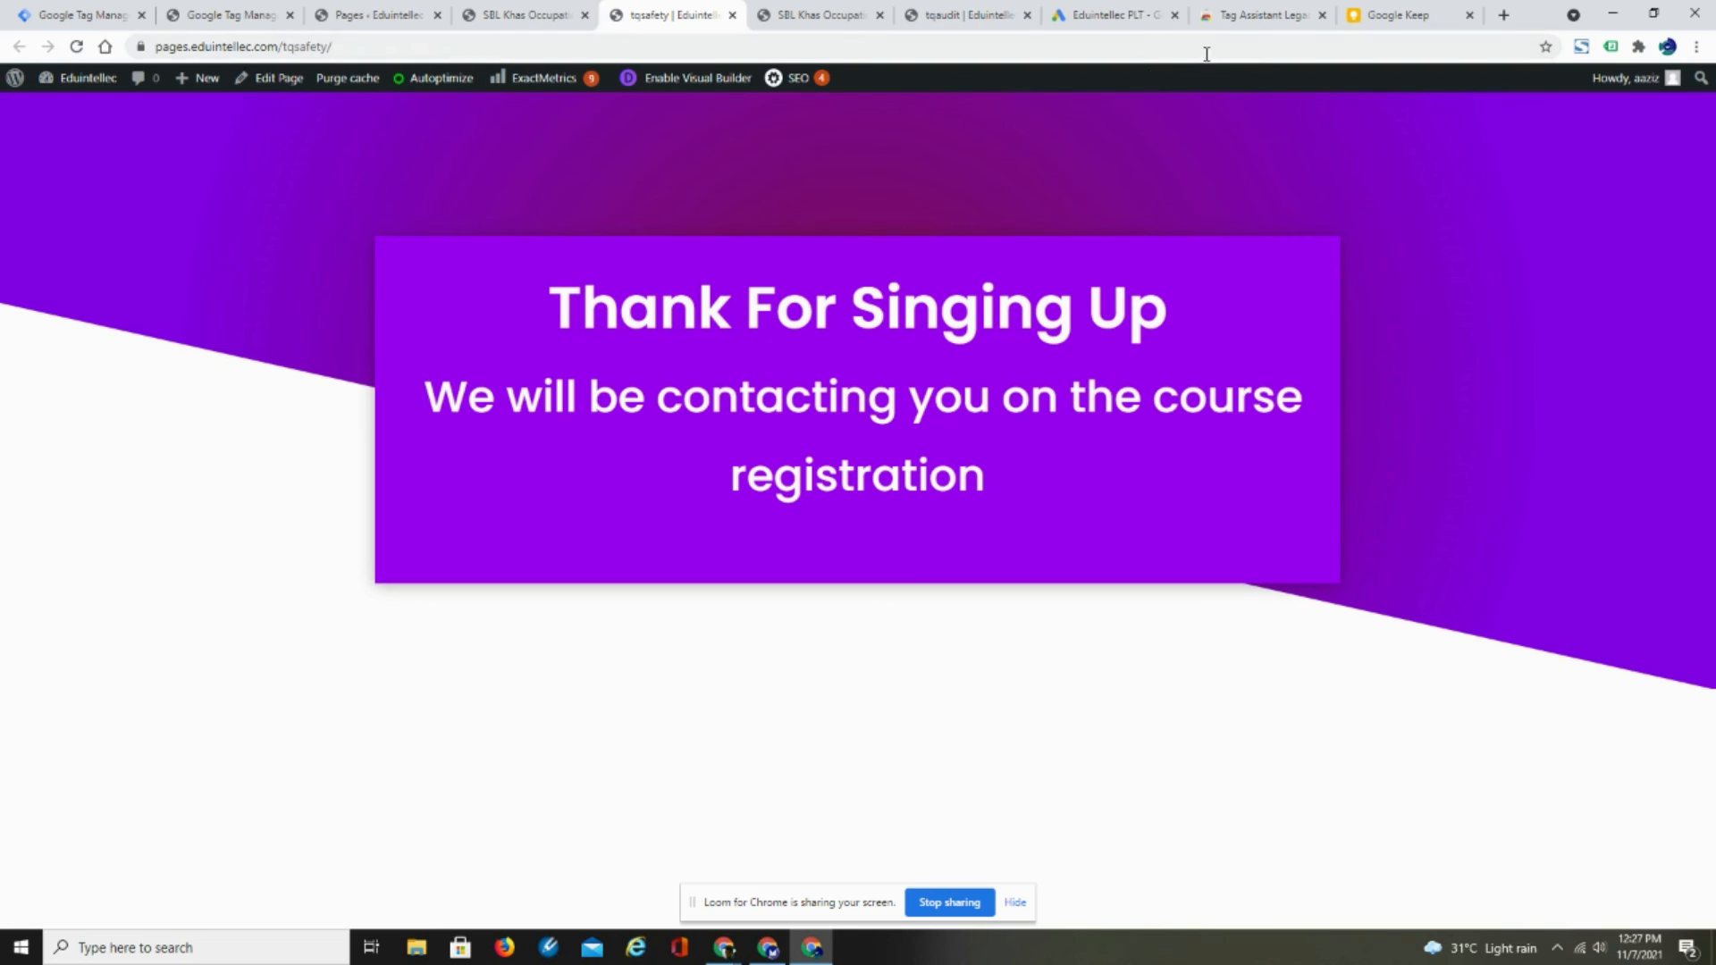
left_click(1108, 17)
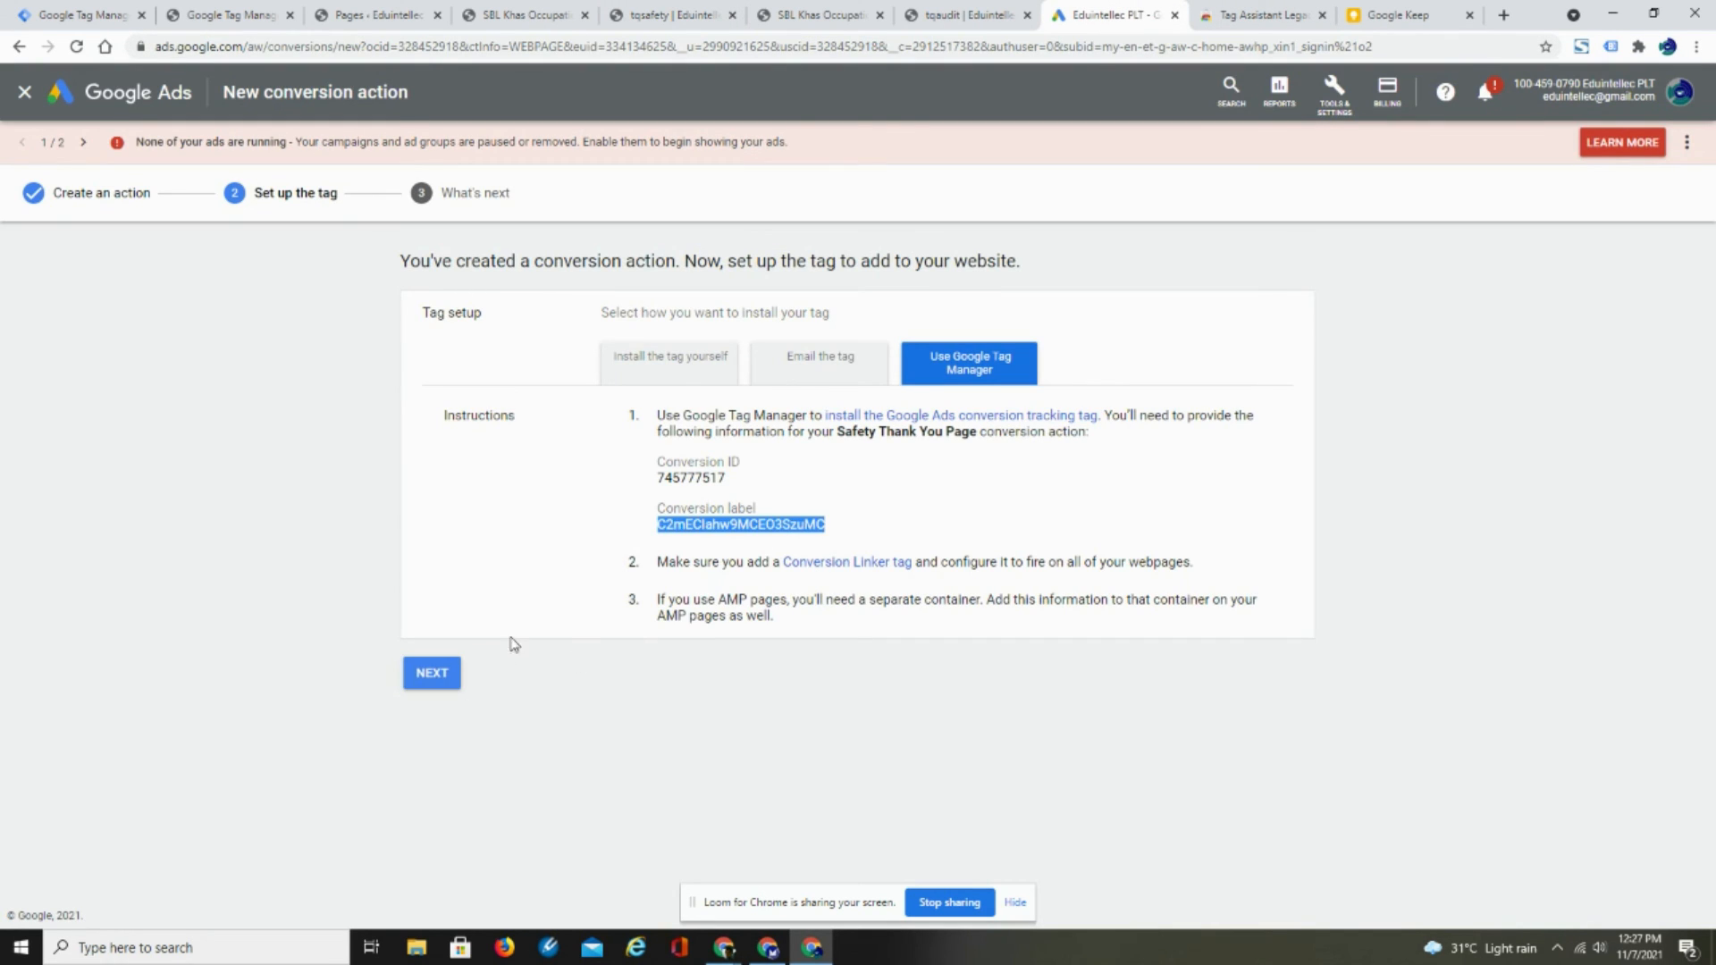
left_click(453, 677)
left_click(442, 566)
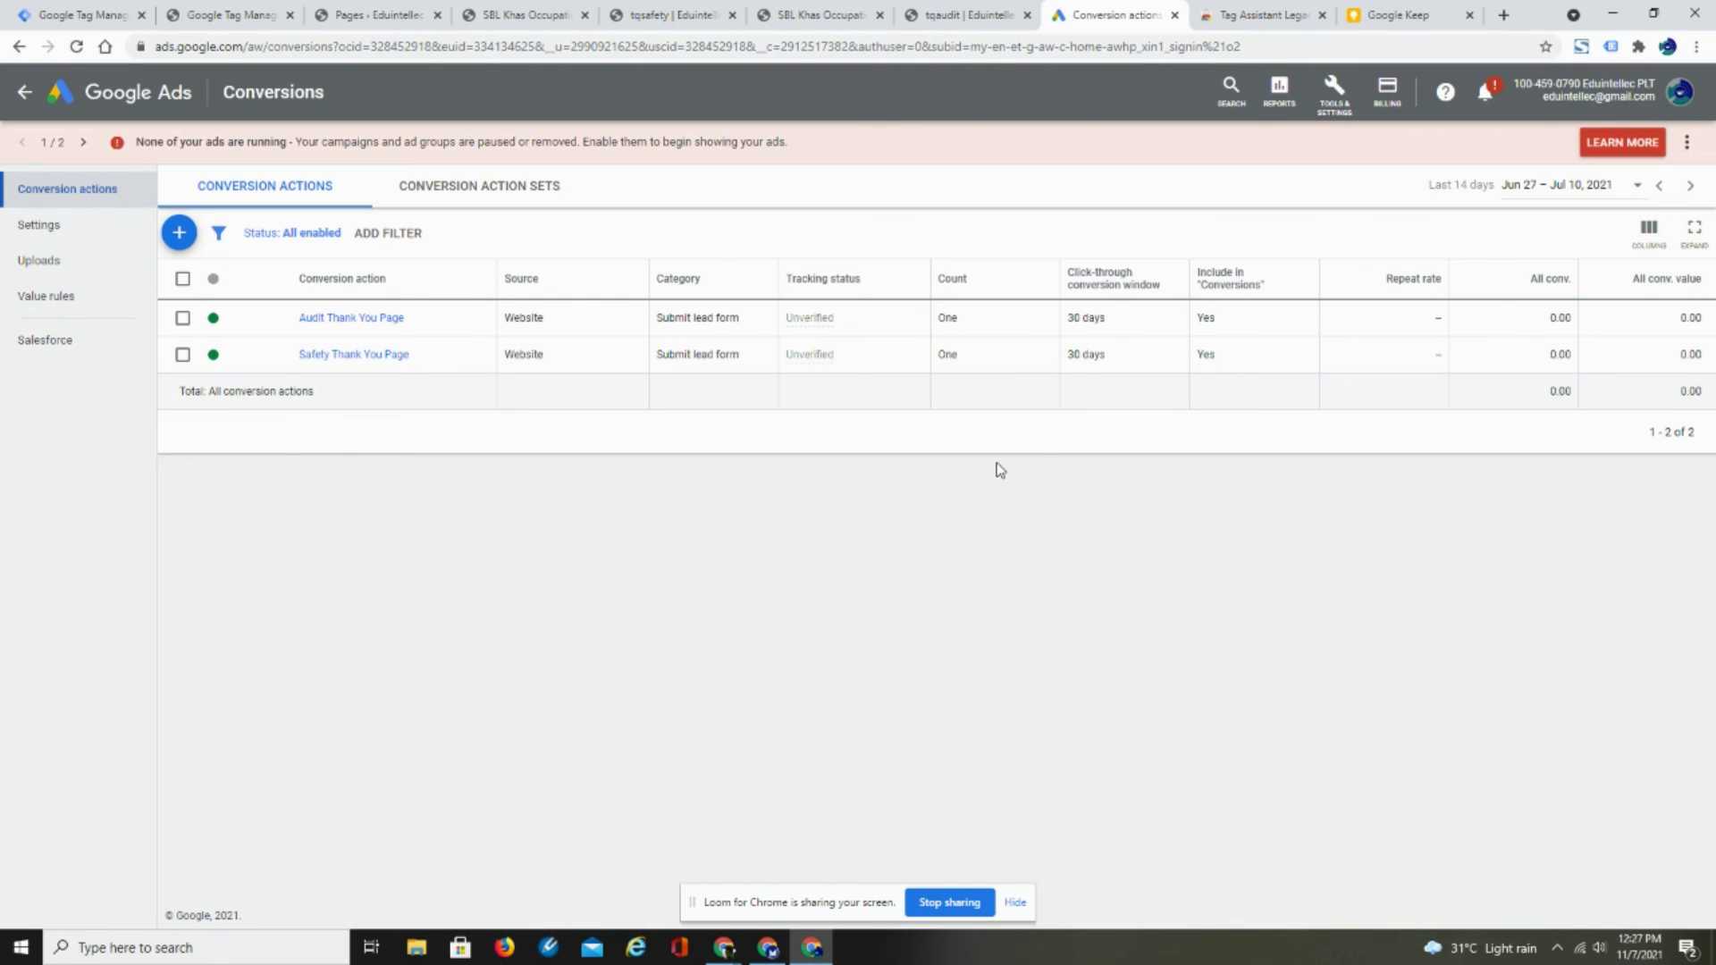
- Return to the tqsafety thank-you page, reload it and check its Google Ads conversion tracking with Tag Assistant Legacy
left_click(653, 18)
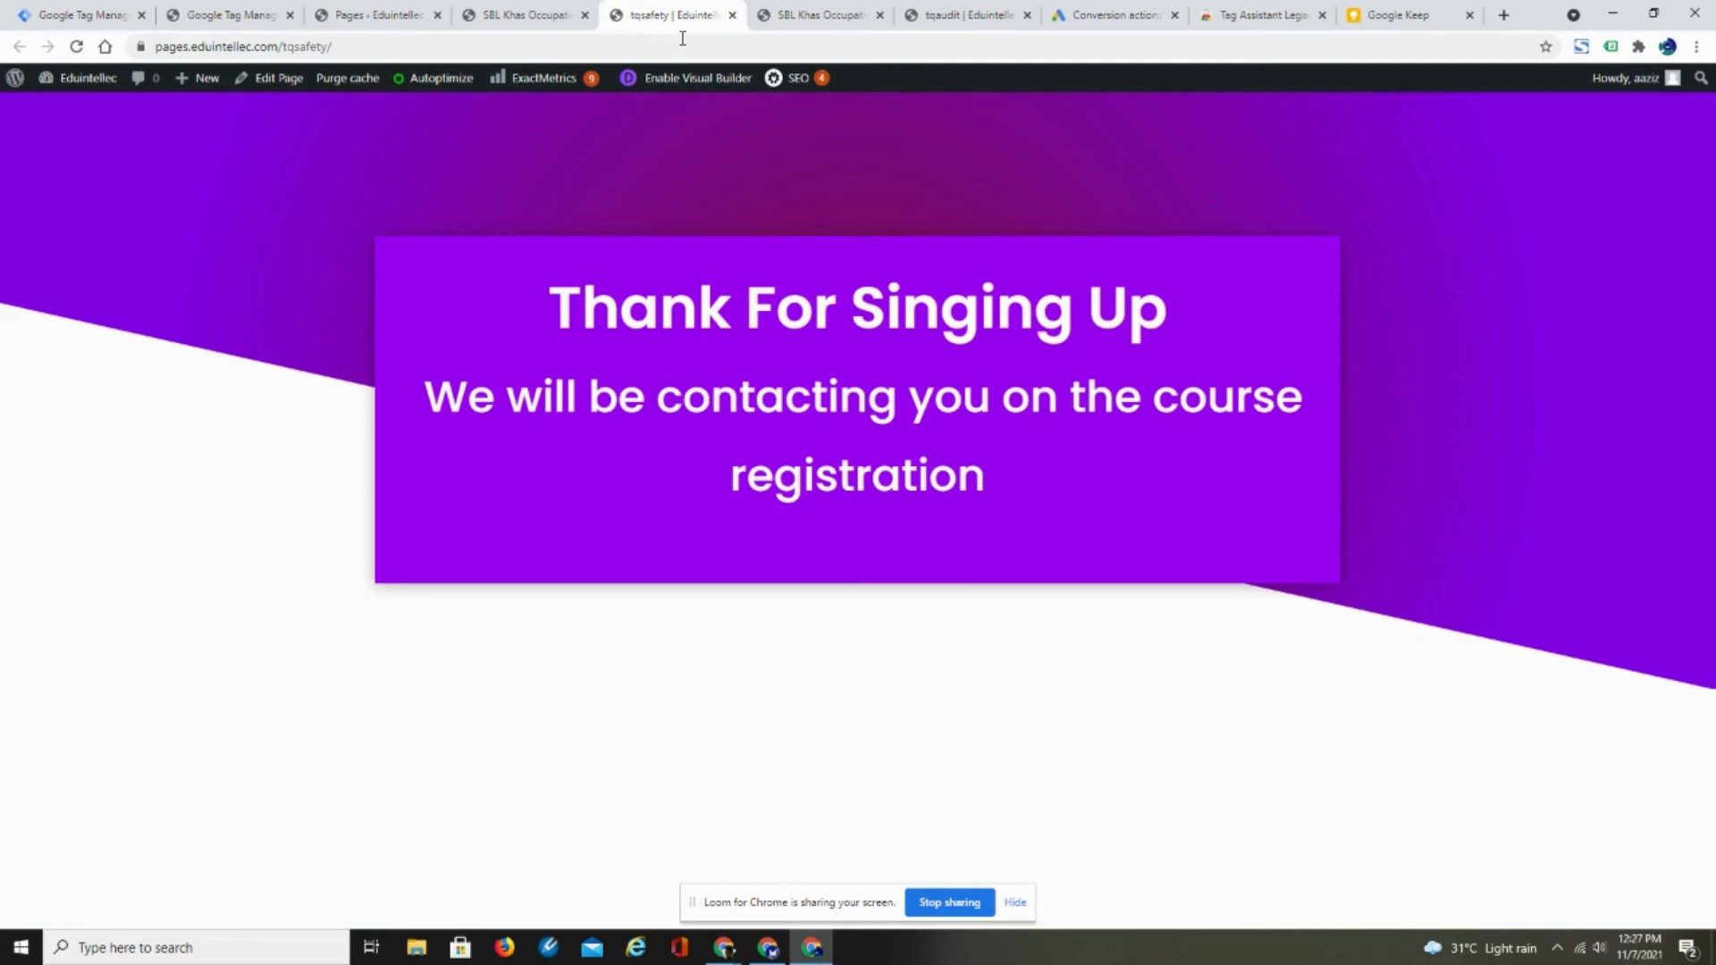
right_click(247, 213)
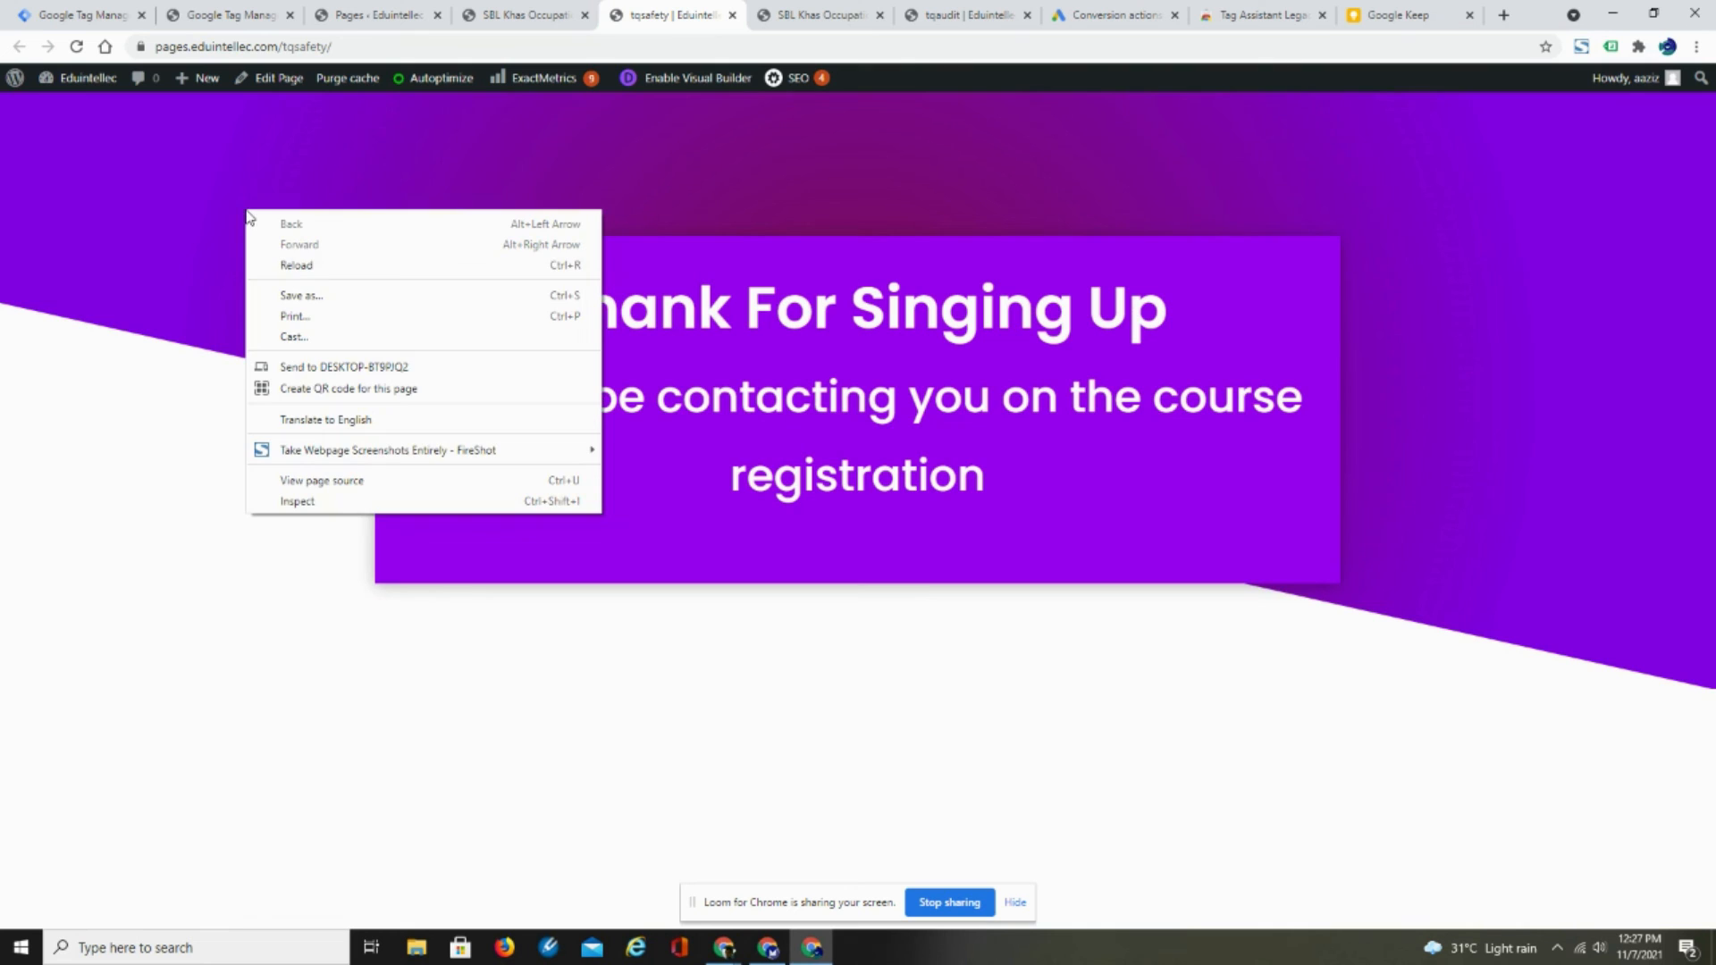
left_click(279, 267)
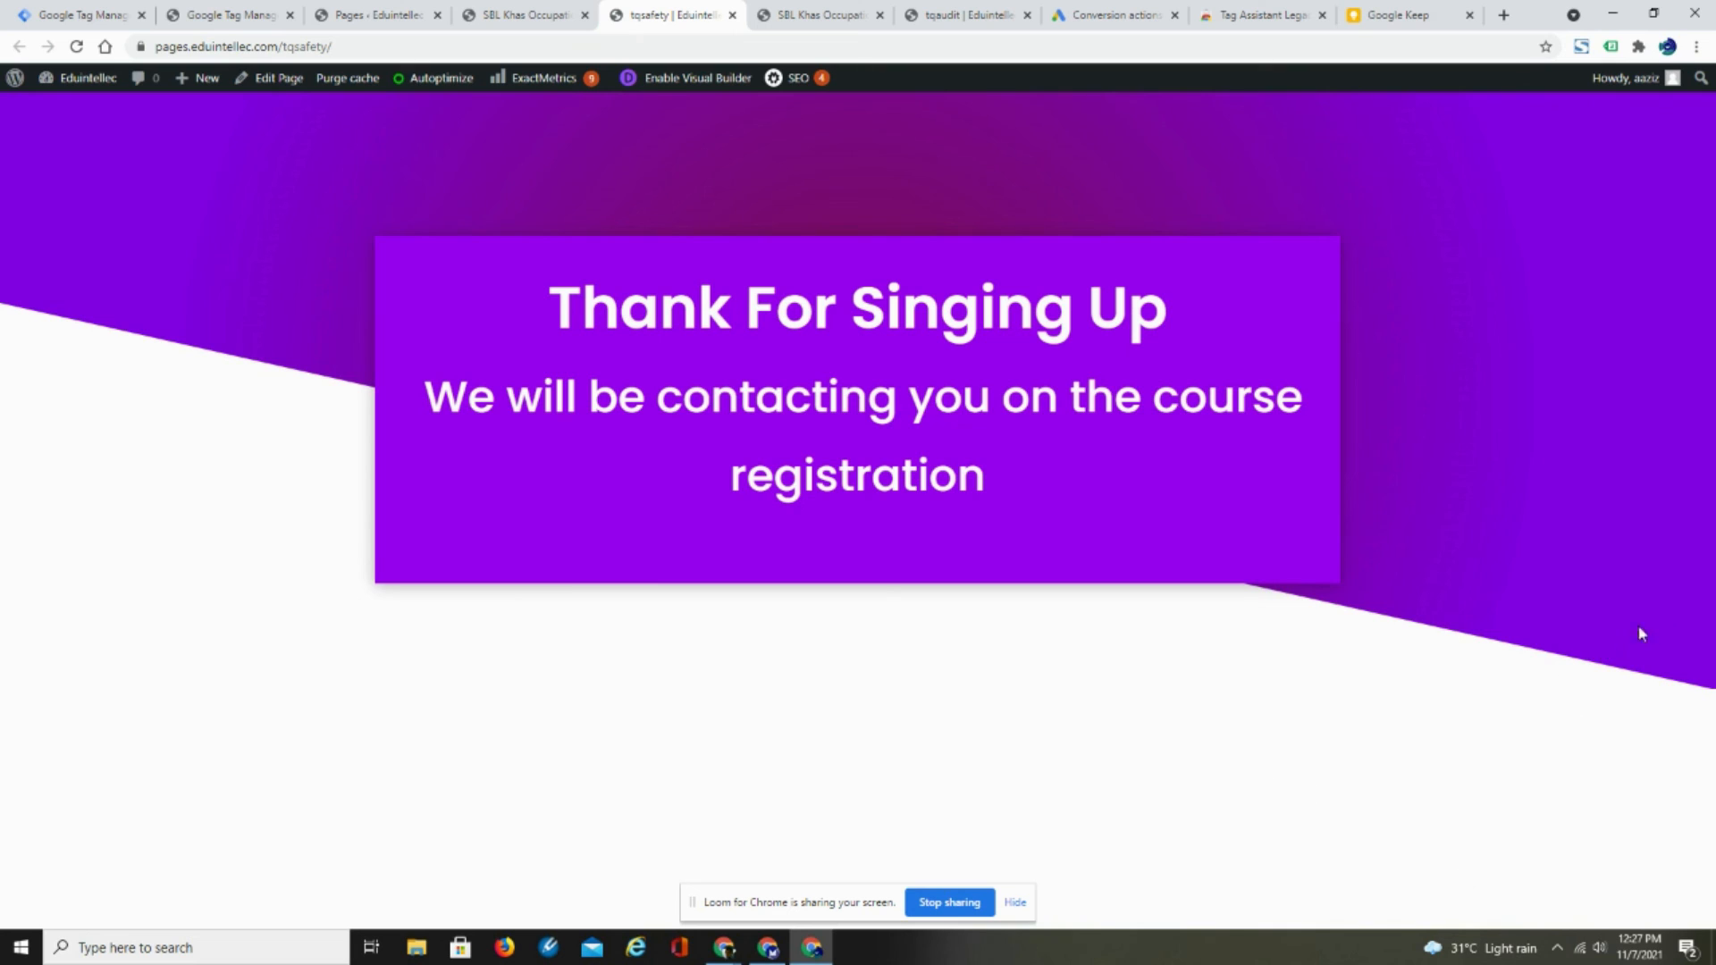
right_click(1467, 476)
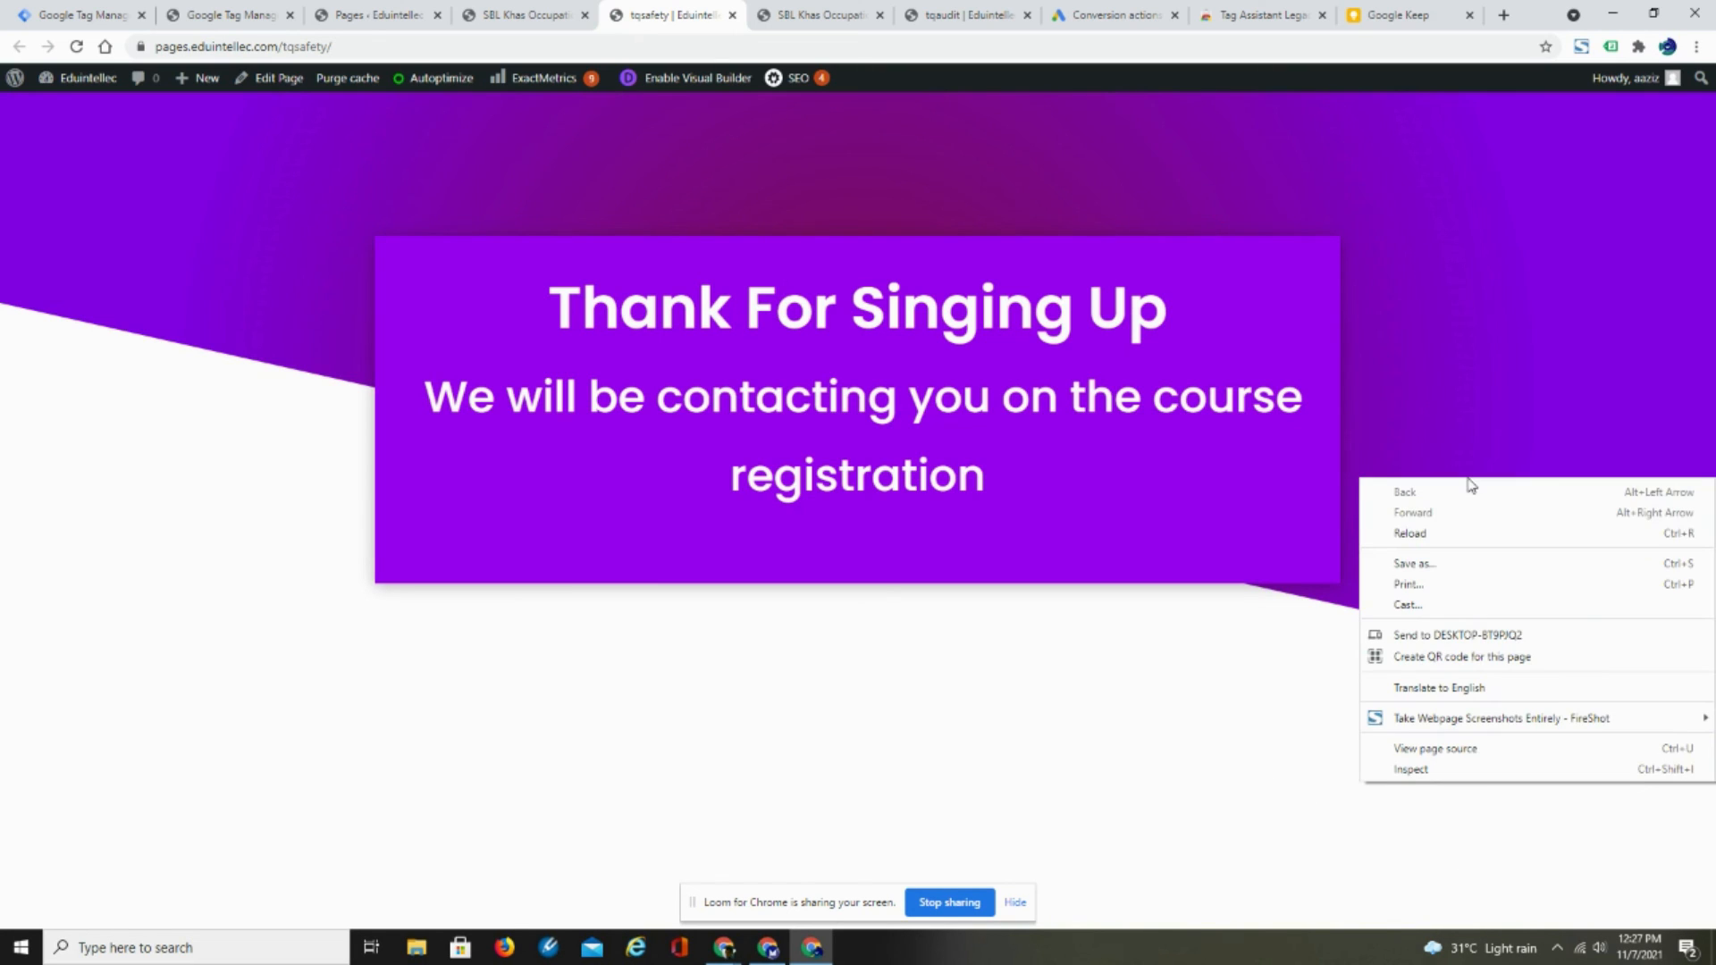
left_click(1412, 533)
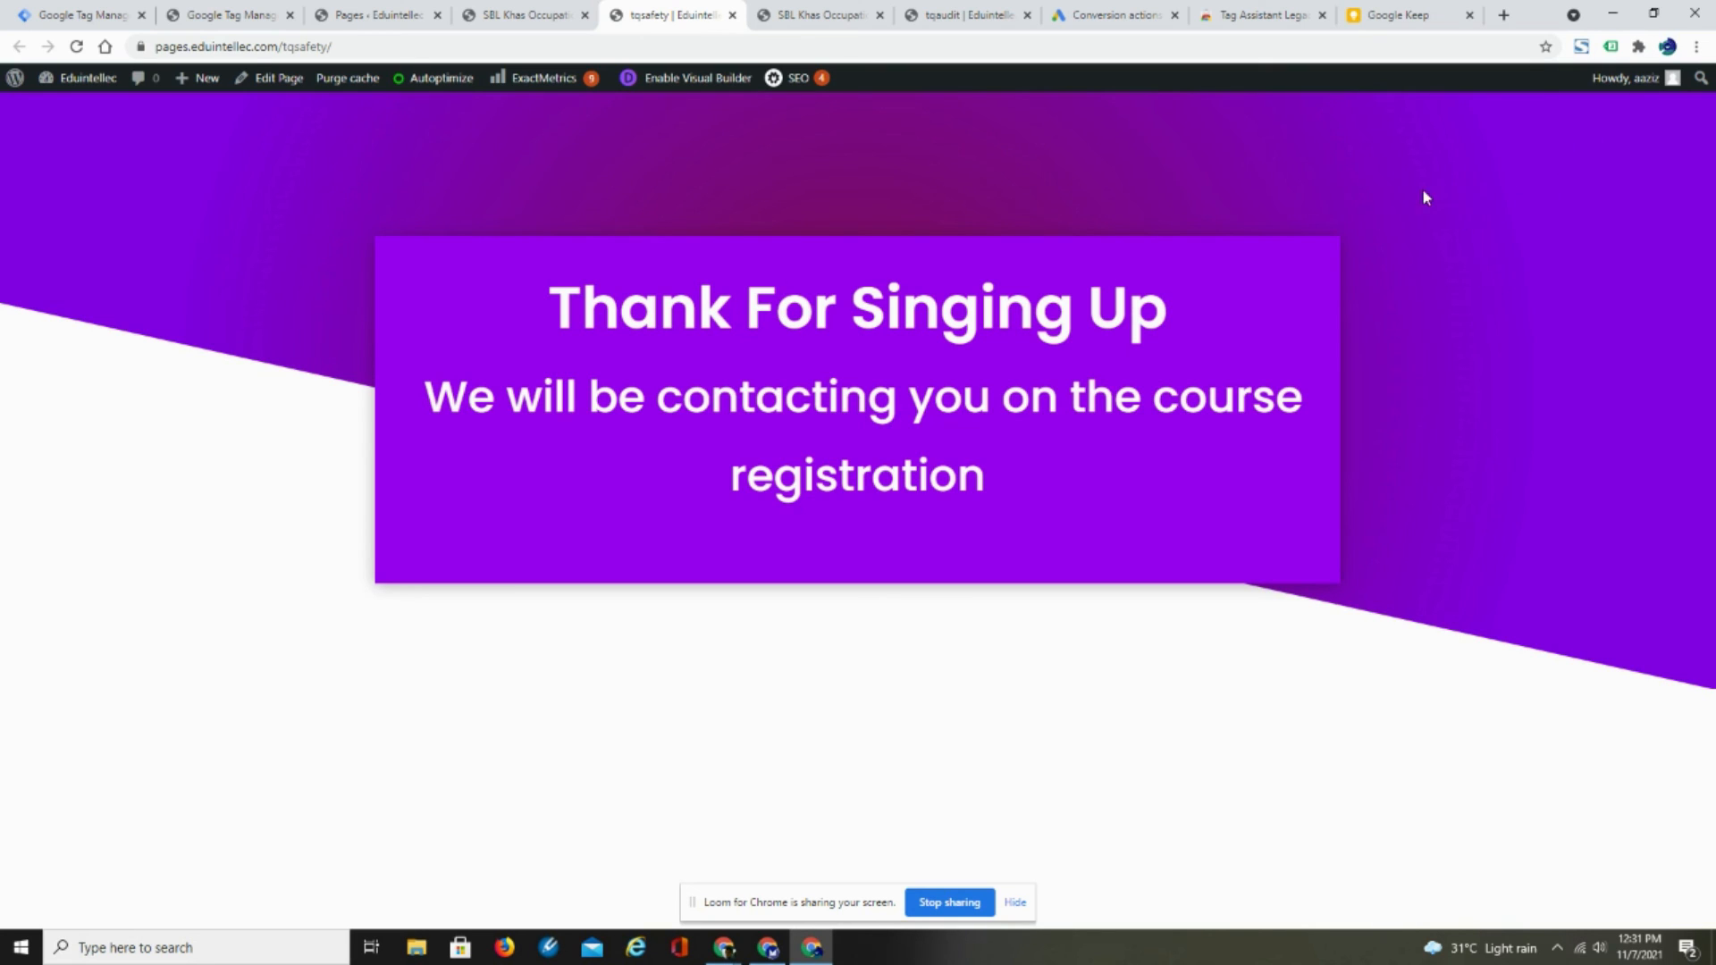
left_click(1611, 48)
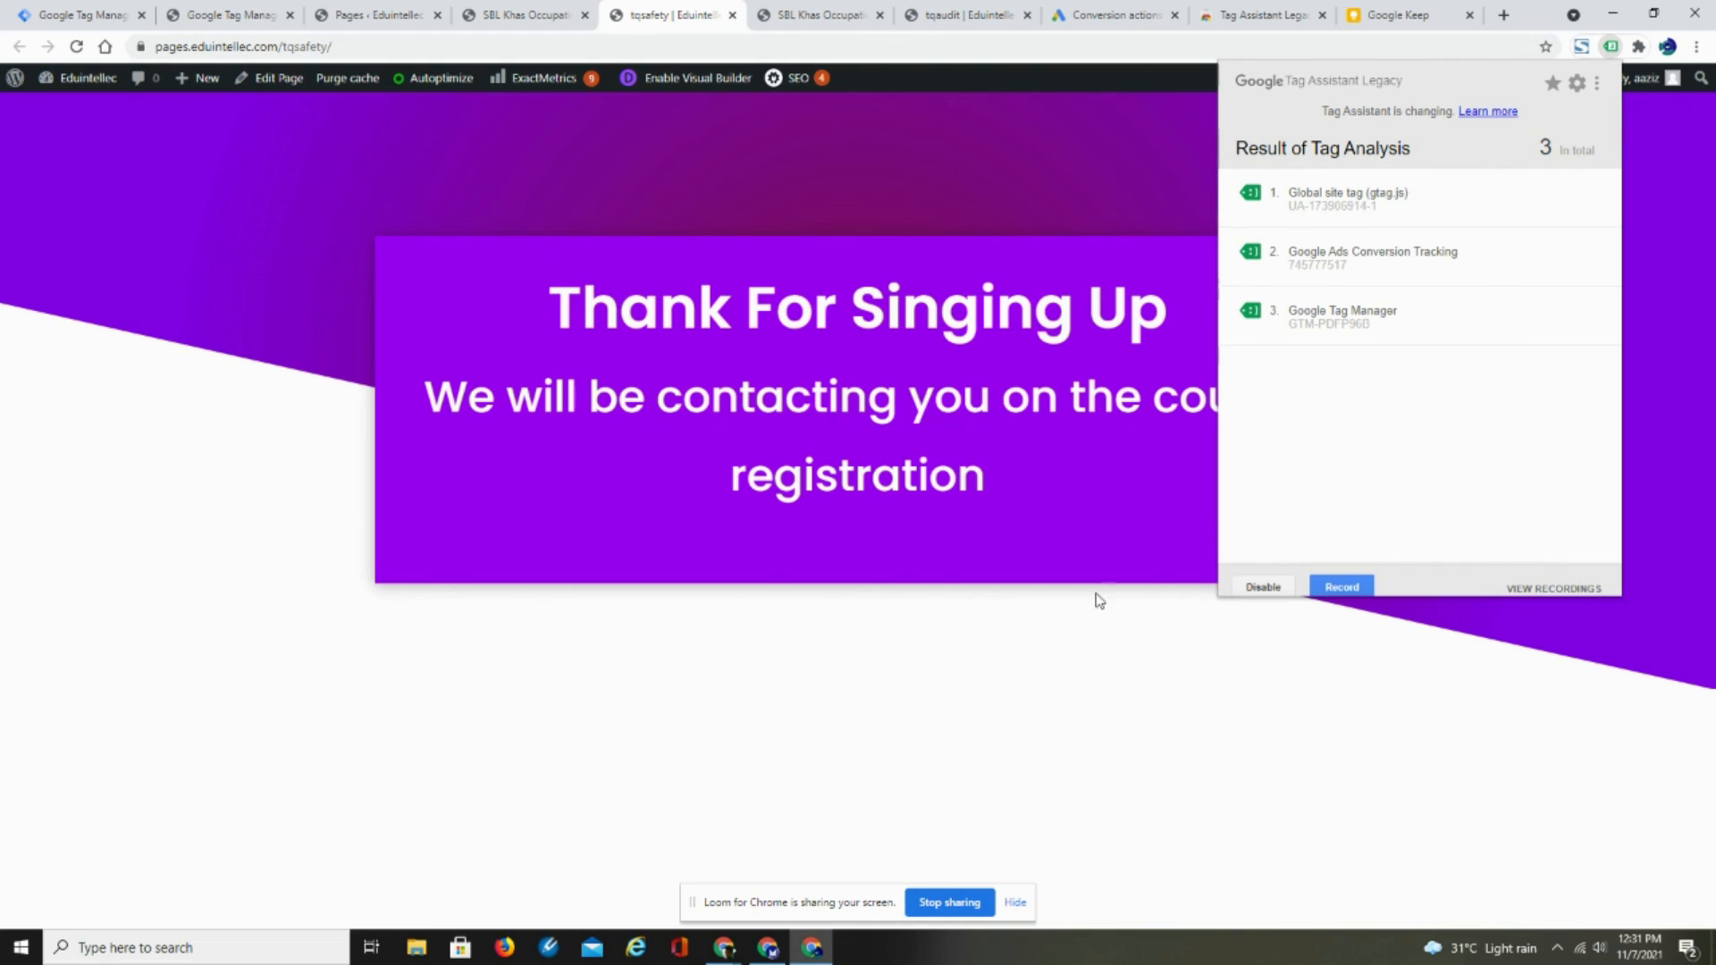
mouse_move(725, 949)
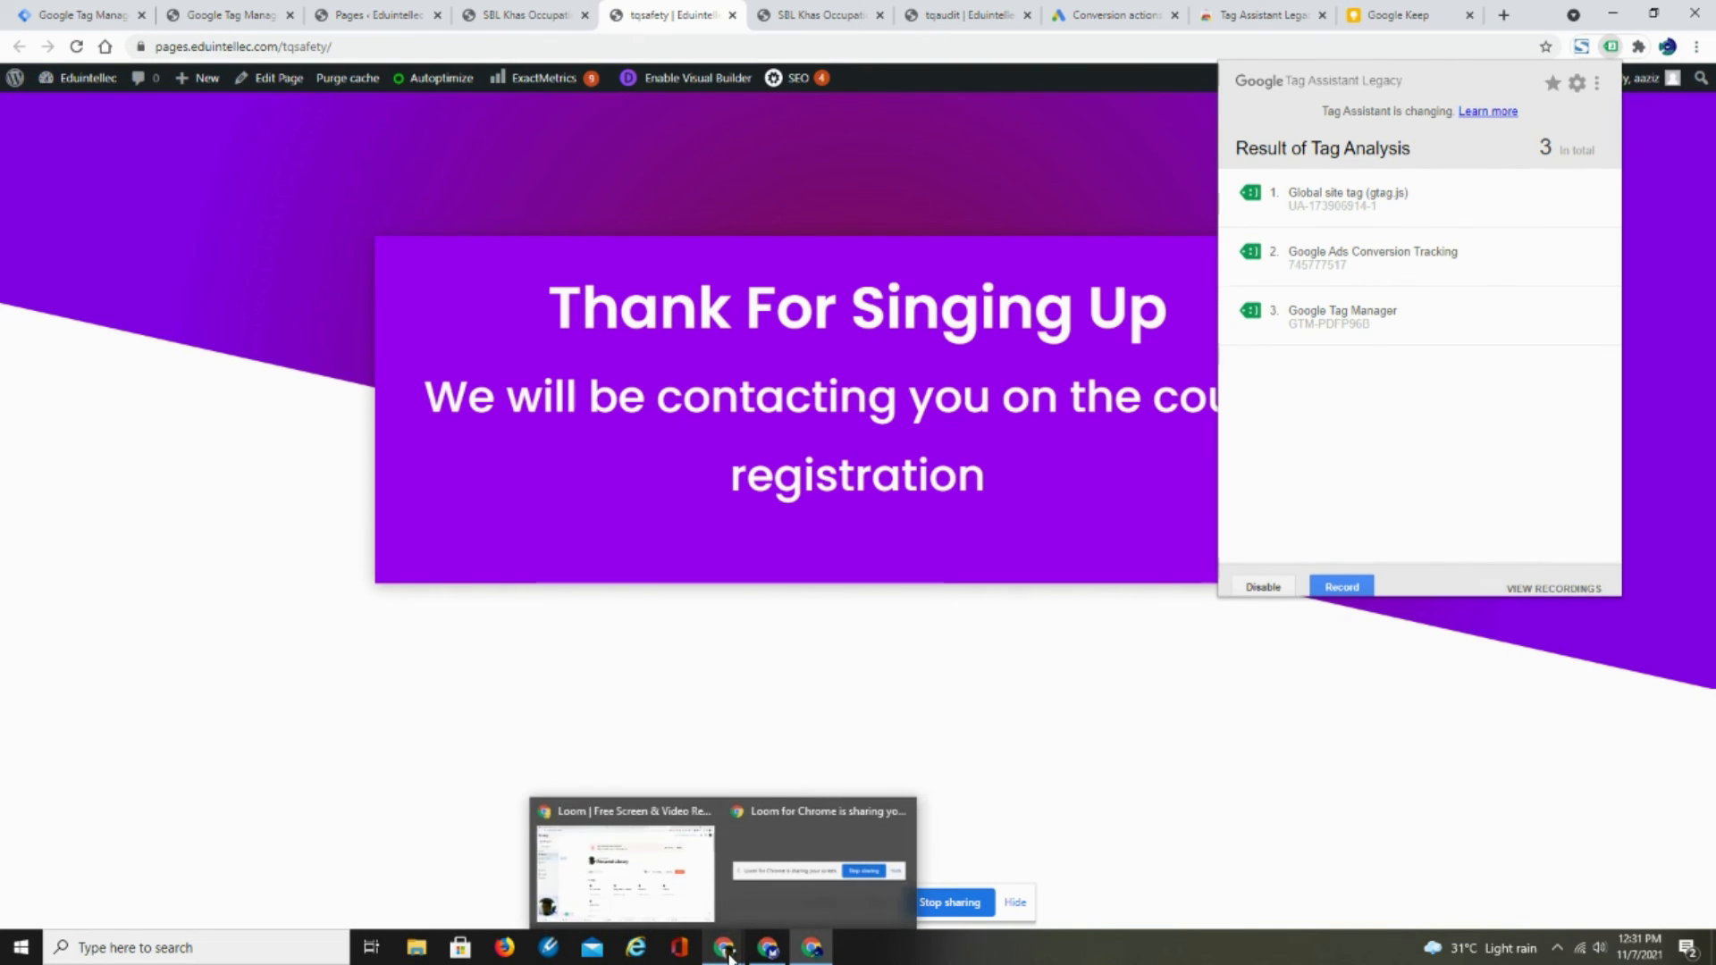